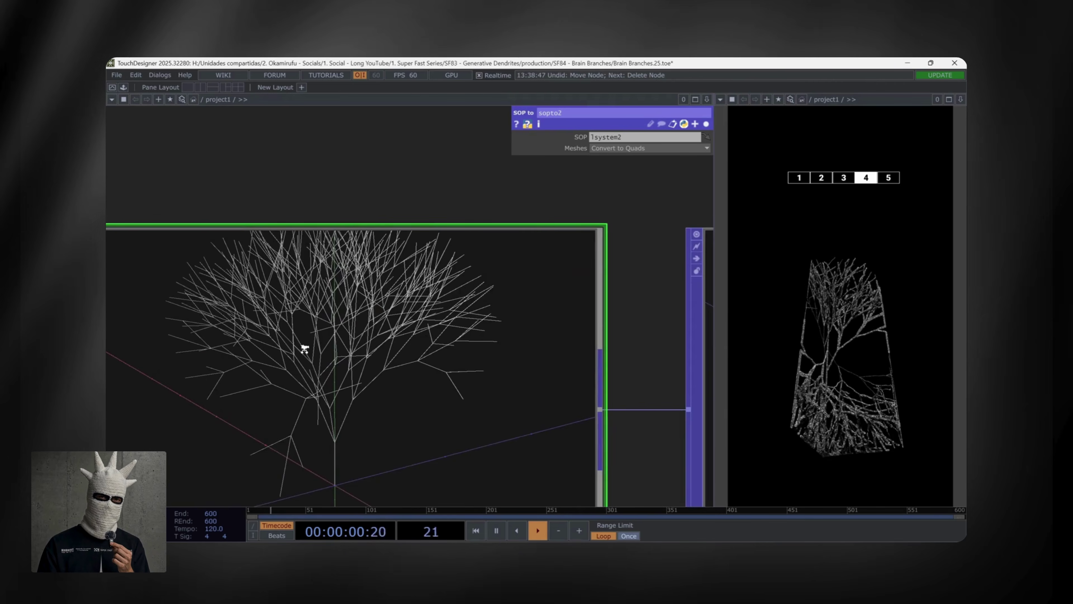
Review the parameters of the Line Divide, Noise and Limit operators that follow the SOP to node, including the noise's Translate 4D expression
scroll(304, 347, down, 6)
click(466, 360)
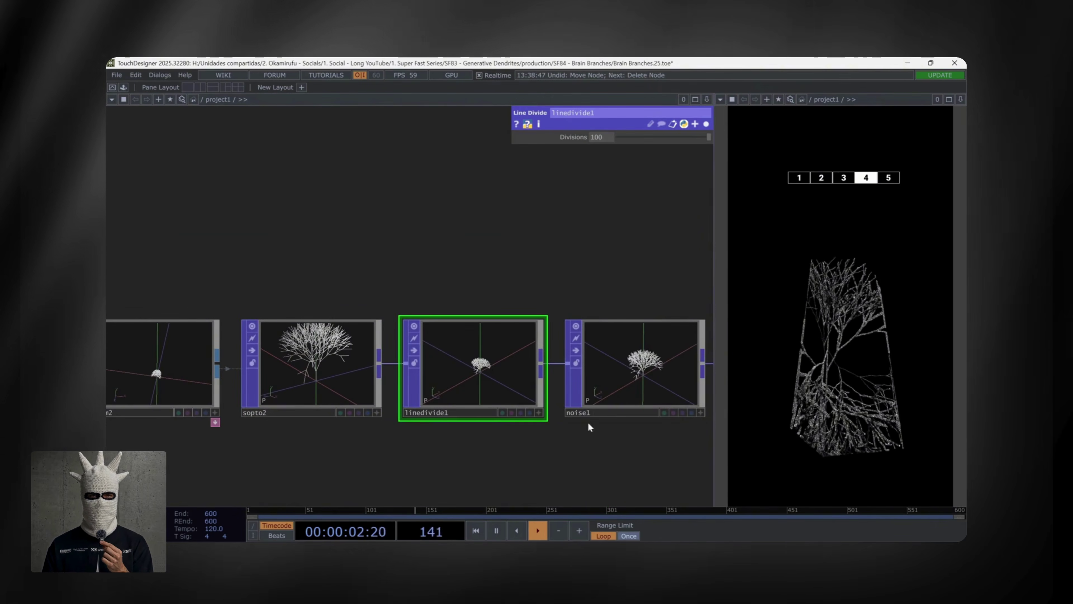
drag(587, 421, 587, 431)
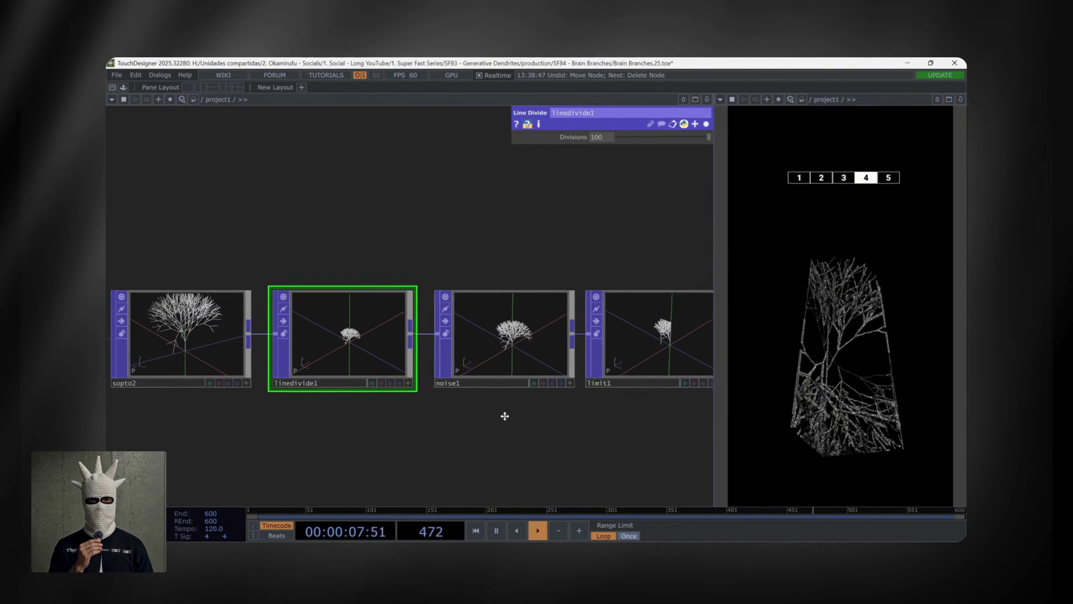
drag(503, 415, 355, 425)
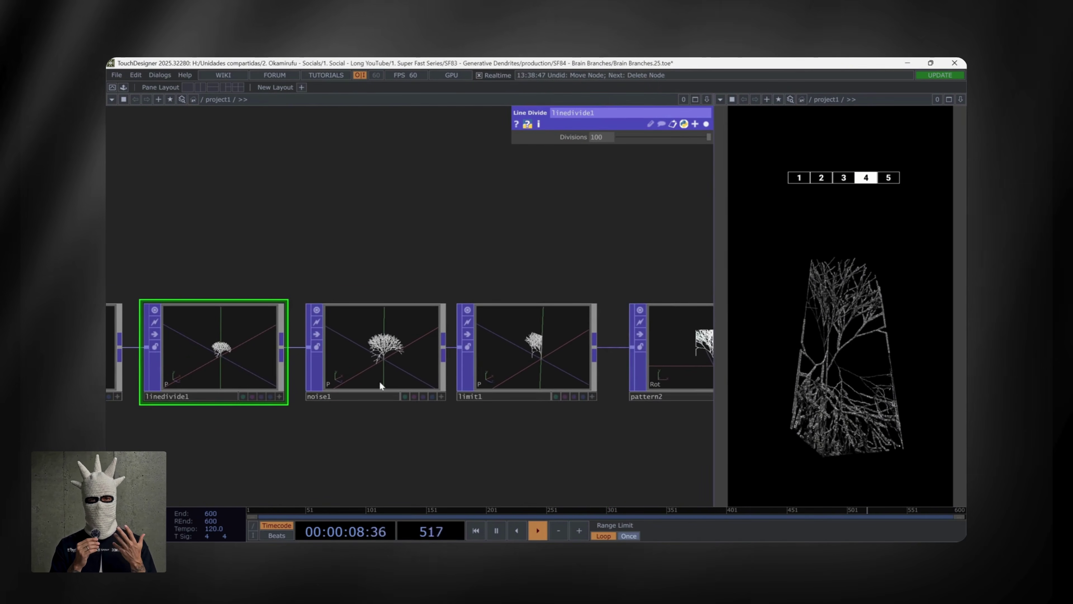
click(380, 356)
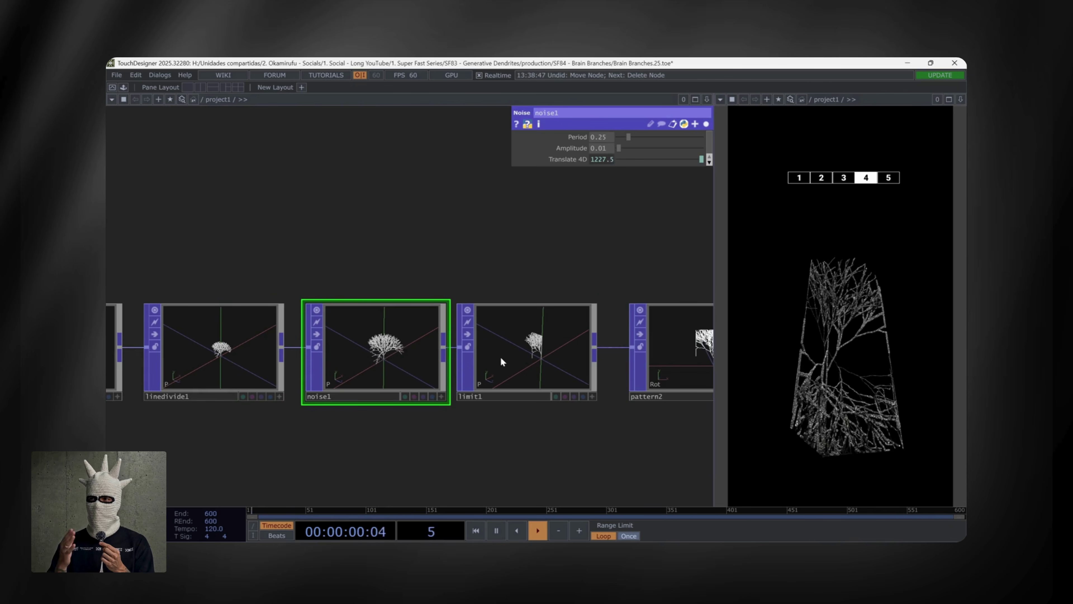
click(564, 159)
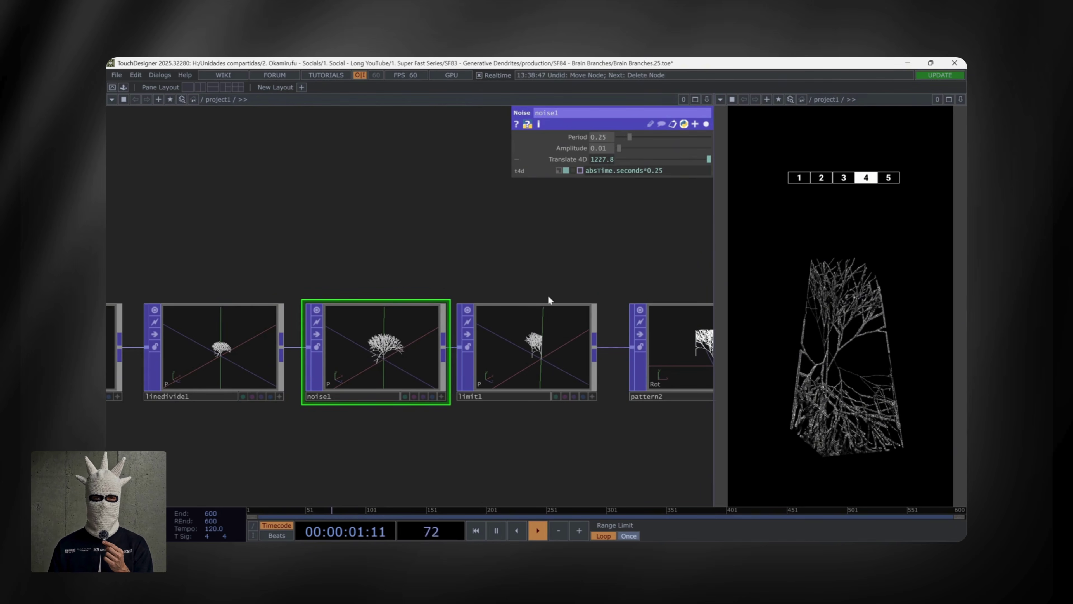
click(547, 341)
drag(630, 431, 516, 394)
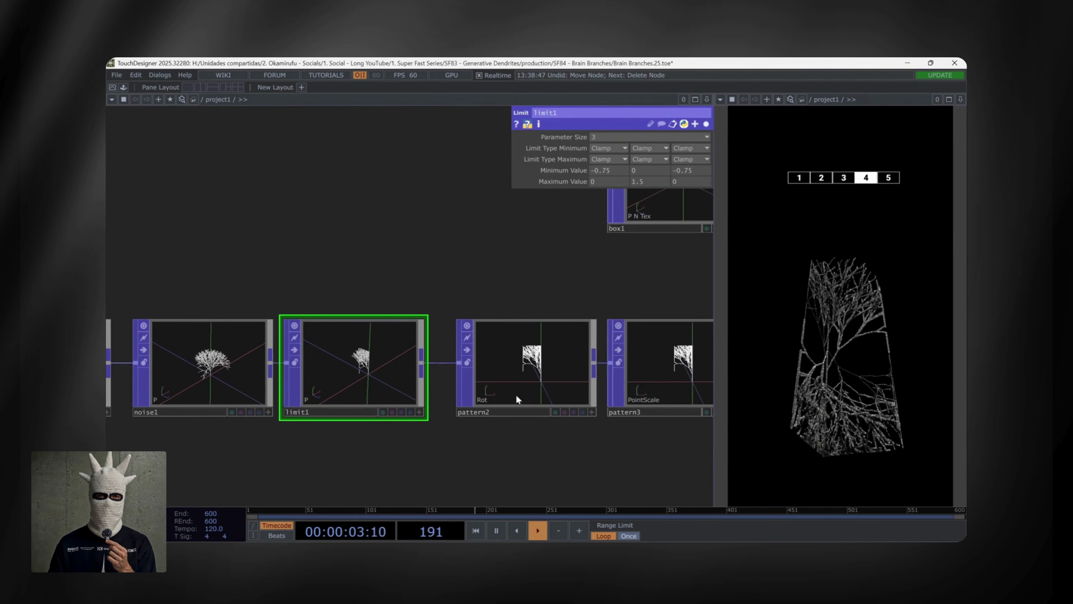
Review the parameters of the two Pattern operators and the box that feed the copy2 operator
click(548, 383)
drag(525, 447, 361, 469)
click(528, 374)
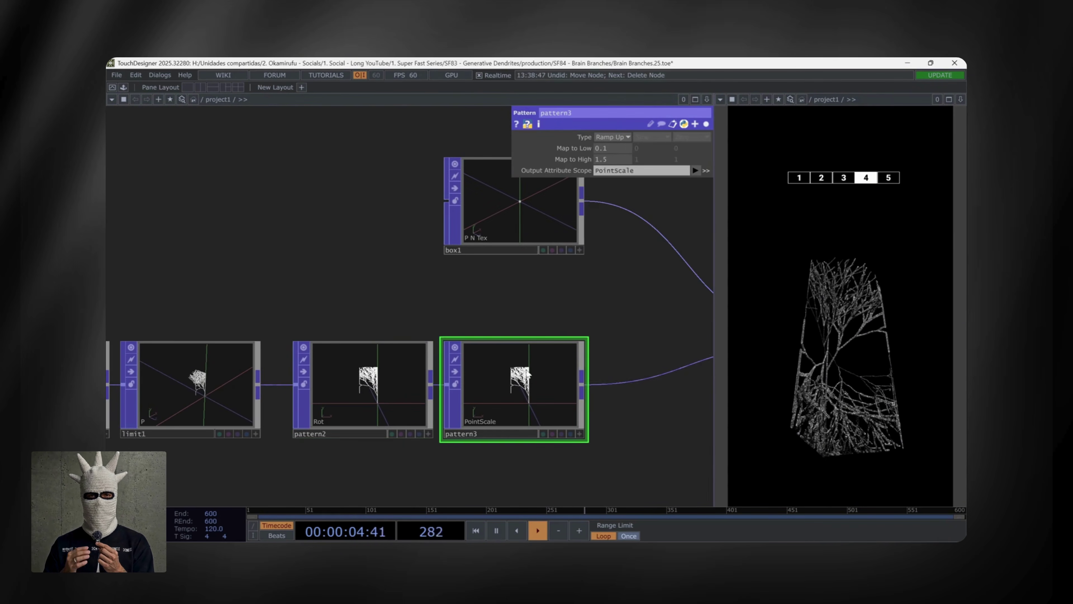
drag(640, 311, 381, 329)
drag(568, 364, 515, 338)
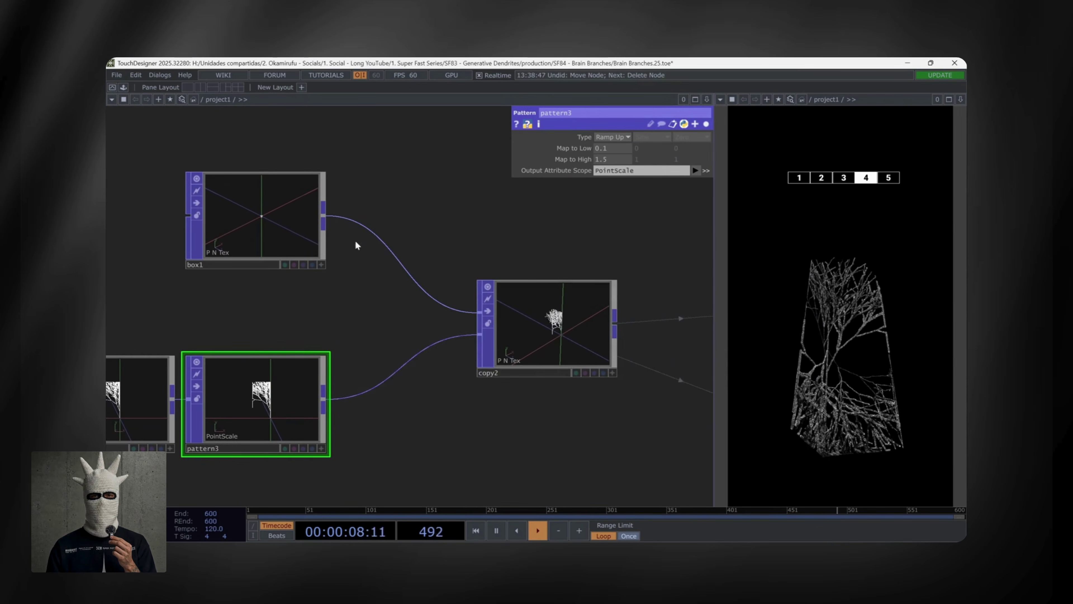
click(278, 226)
Examine the box-instanced branch geometry up close in the copy2 viewer
scroll(562, 319, up, 10)
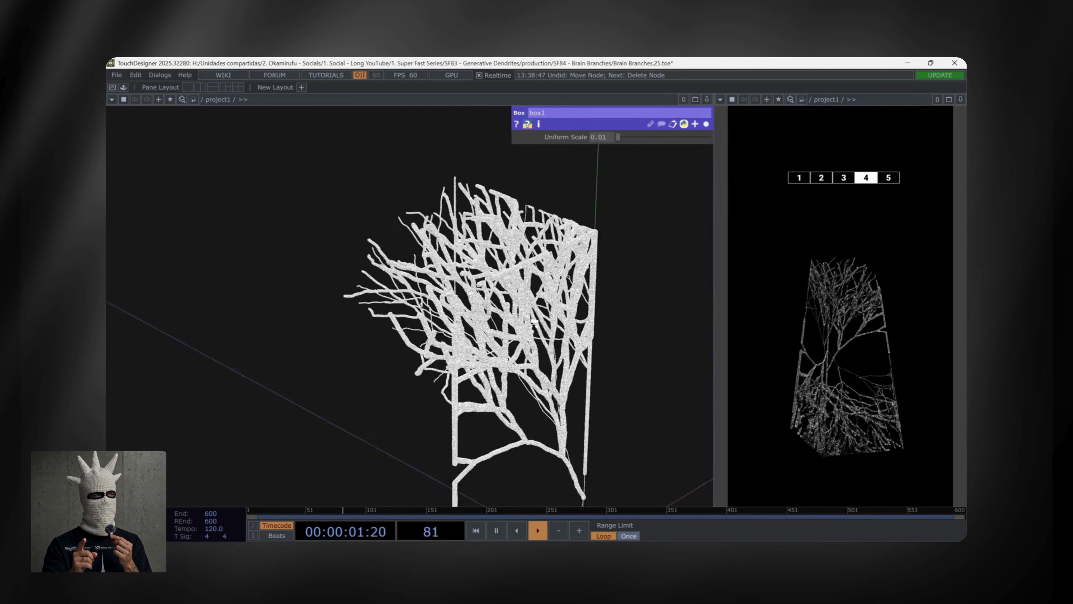
scroll(480, 330, down, 10)
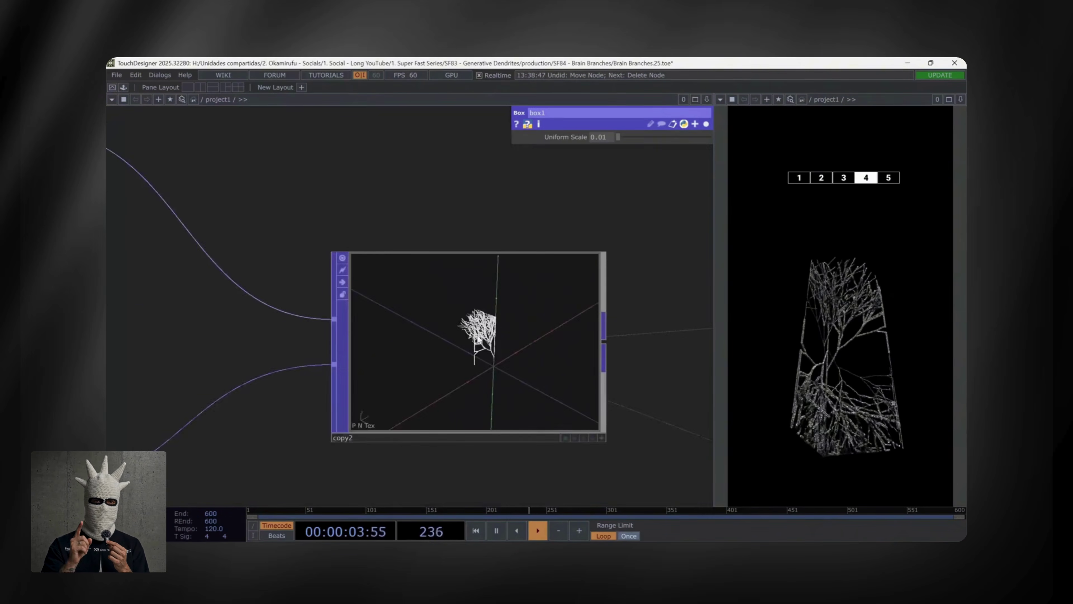
scroll(415, 283, up, 8)
scroll(415, 283, up, 3)
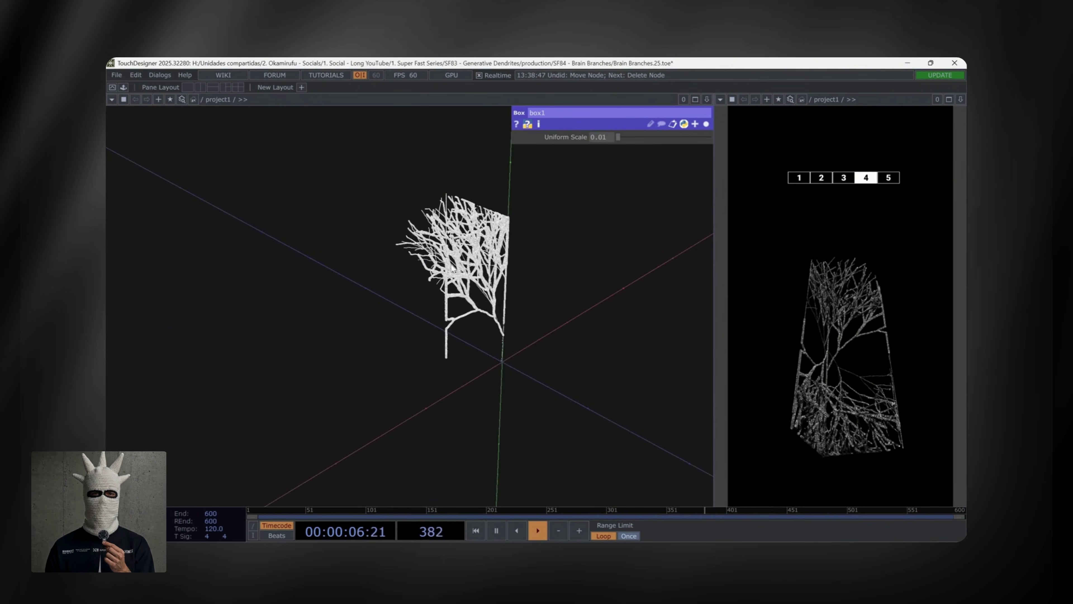
scroll(465, 322, down, 10)
scroll(465, 396, up, 2)
scroll(465, 395, up, 3)
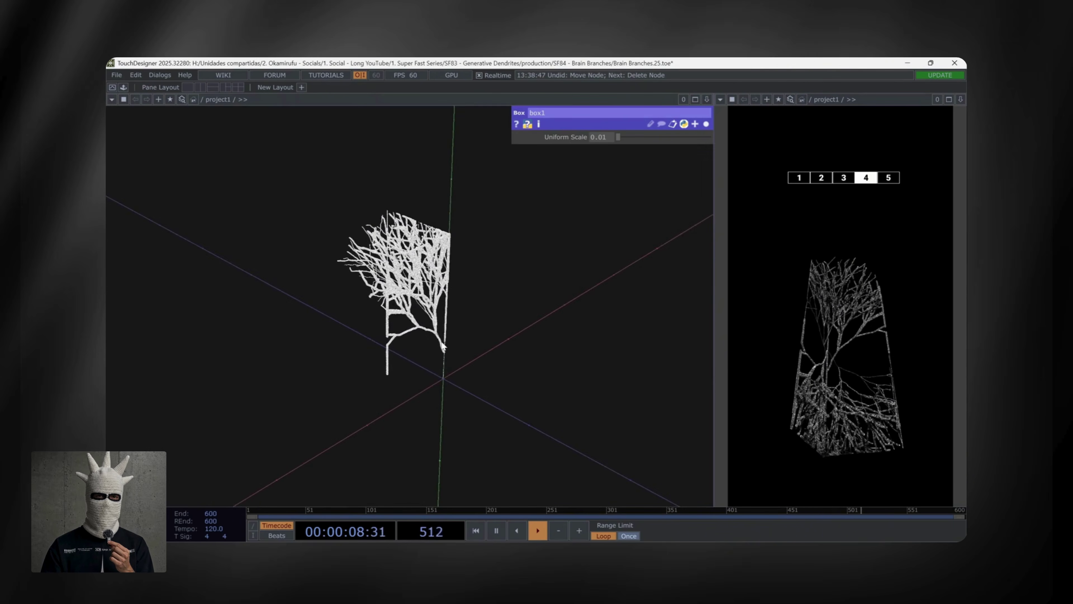
scroll(464, 395, down, 10)
Examine the rendering section of the network, including the PBR material, camera viewport, lights, render and SSAO operators
drag(547, 403, 225, 398)
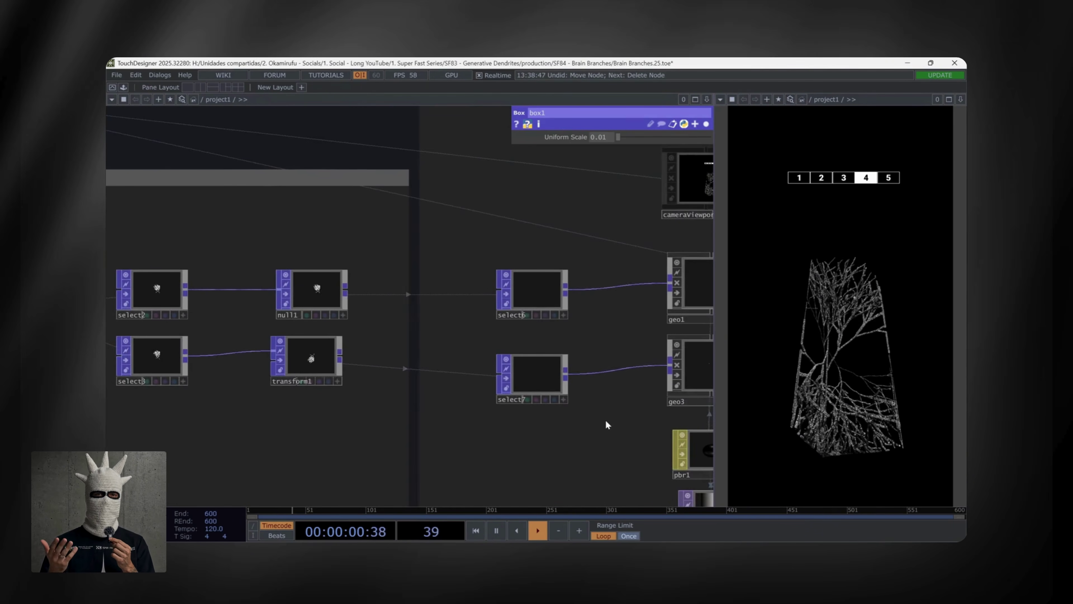
drag(604, 420, 477, 418)
click(607, 446)
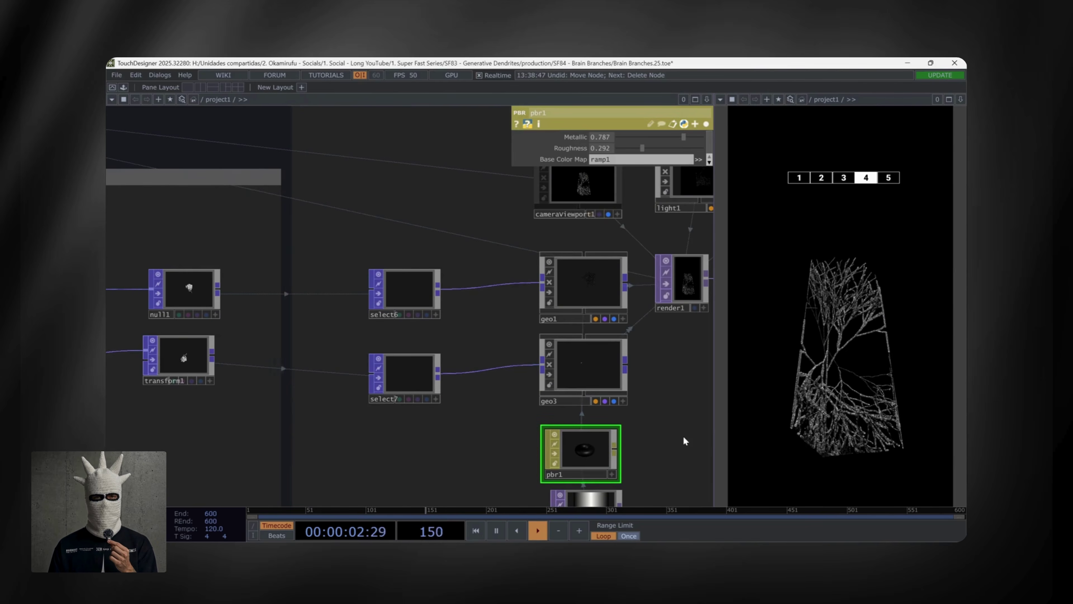
drag(682, 436, 500, 498)
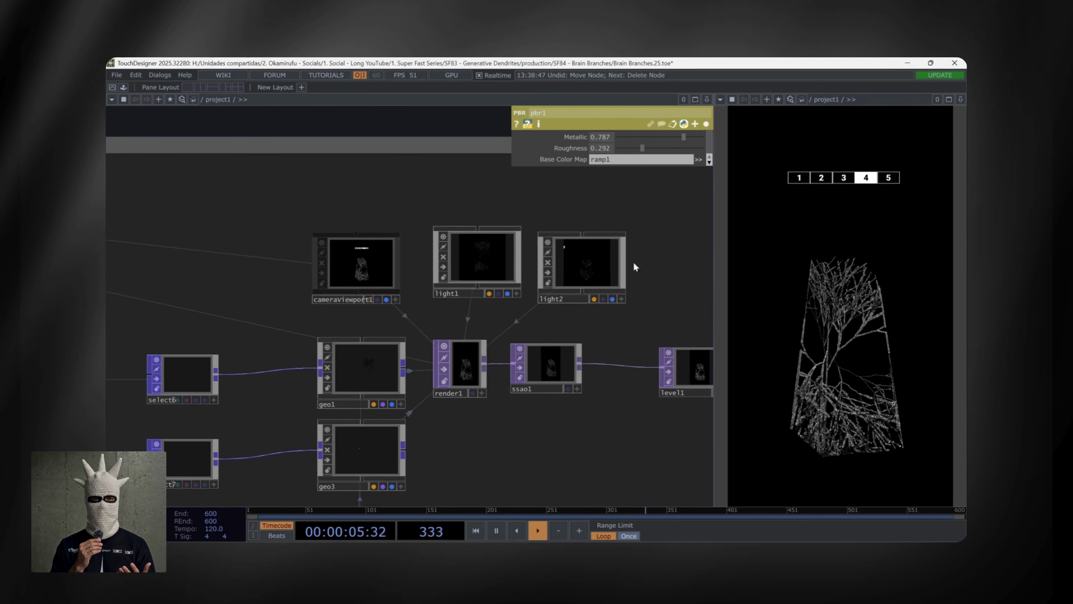
right_drag(649, 251, 412, 305)
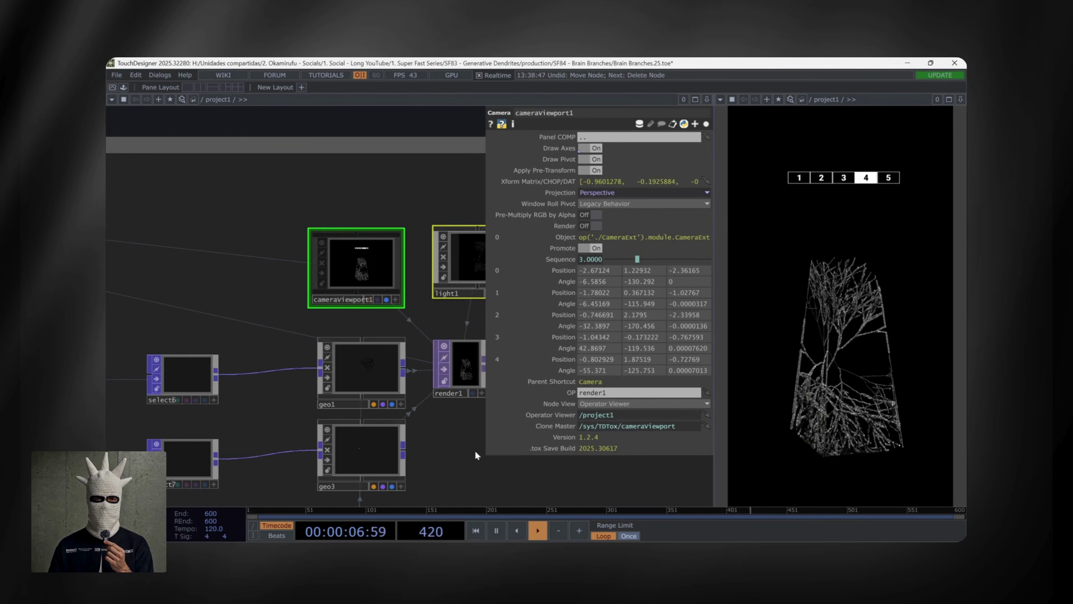
key(p)
scroll(545, 363, up, 6)
click(568, 375)
drag(561, 254, 482, 194)
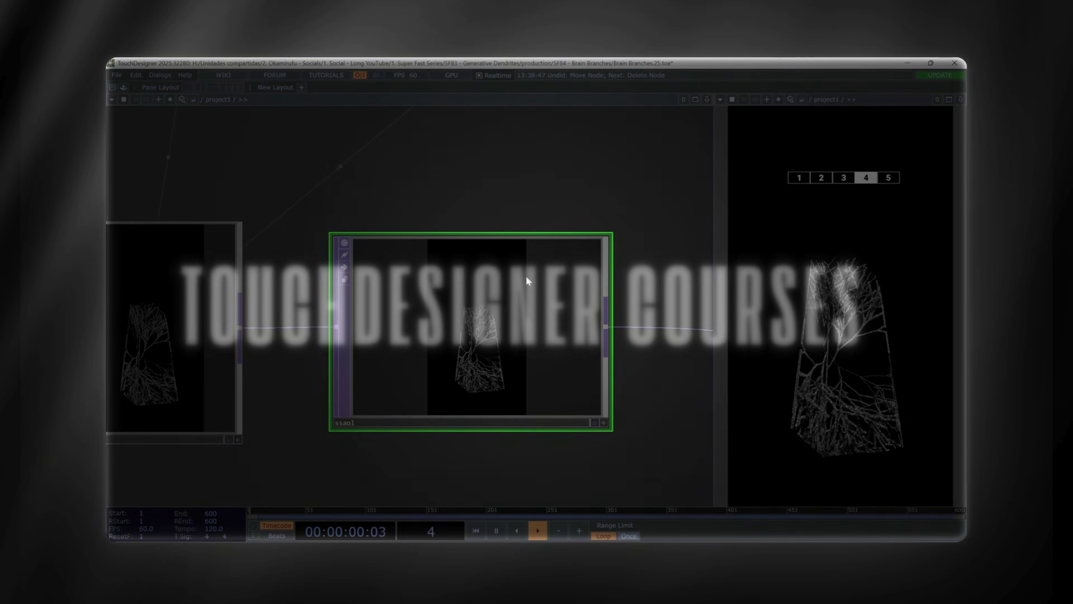
scroll(523, 291, down, 5)
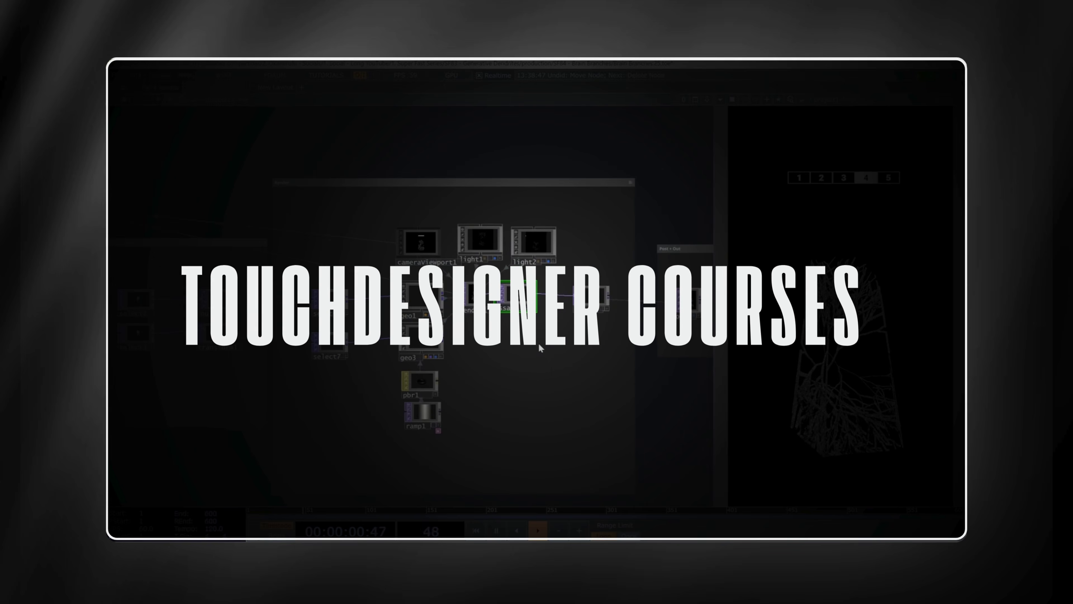
scroll(538, 351, down, 3)
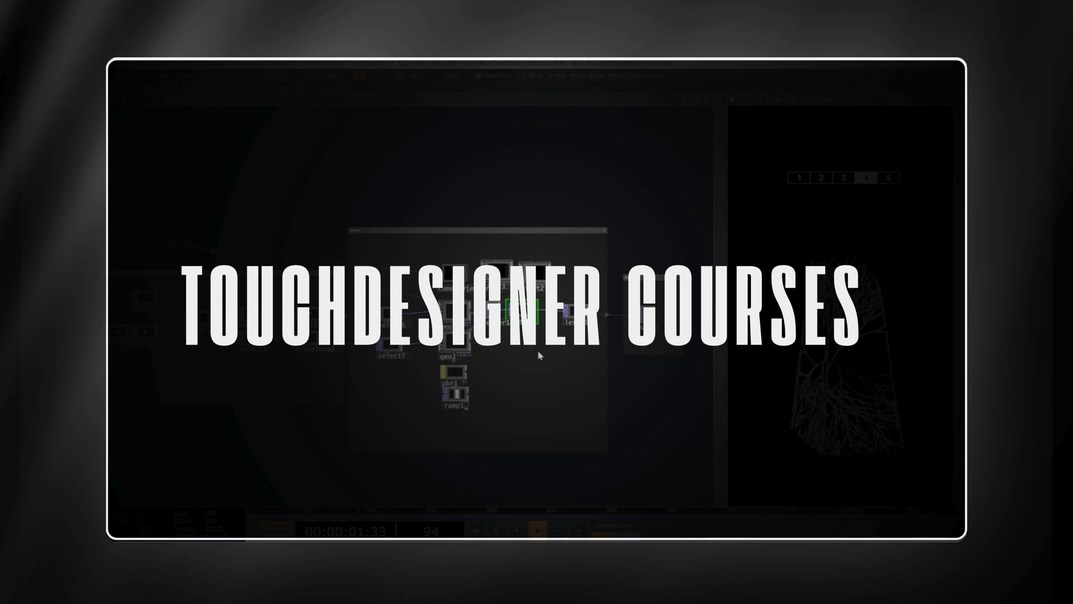
scroll(538, 352, down, 3)
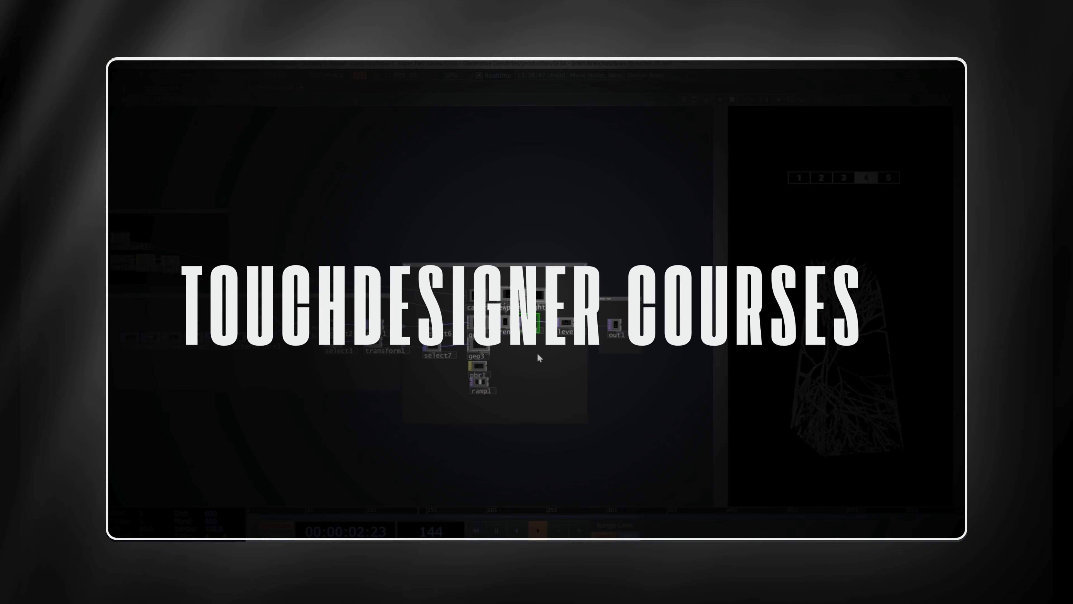
drag(546, 351, 566, 358)
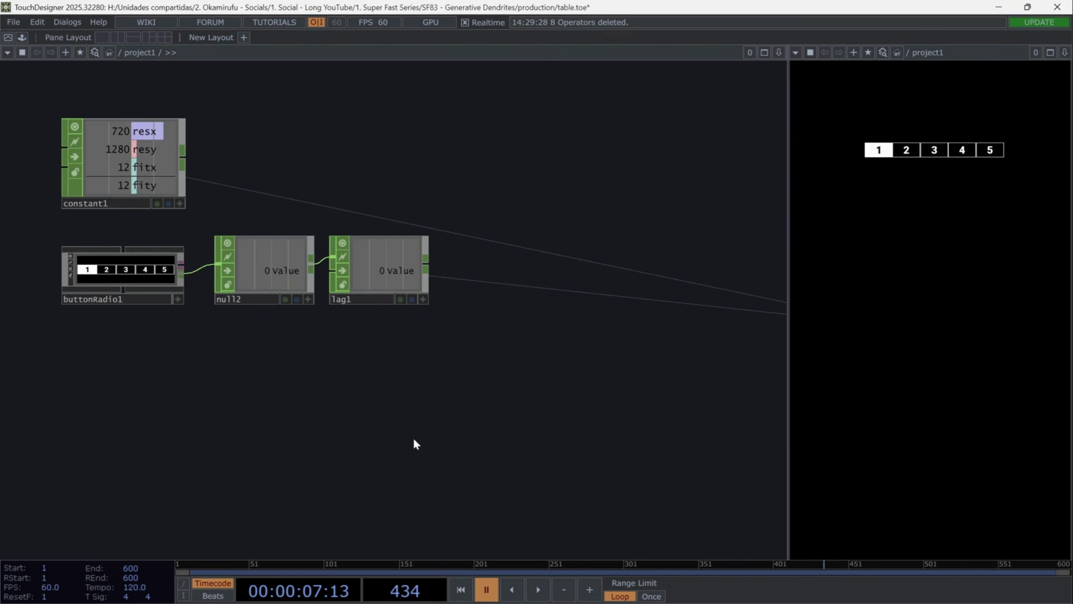
Review the constant1 and lag1 parameters and test the radio buttons by switching to 2 and back to 1
click(164, 161)
key(p)
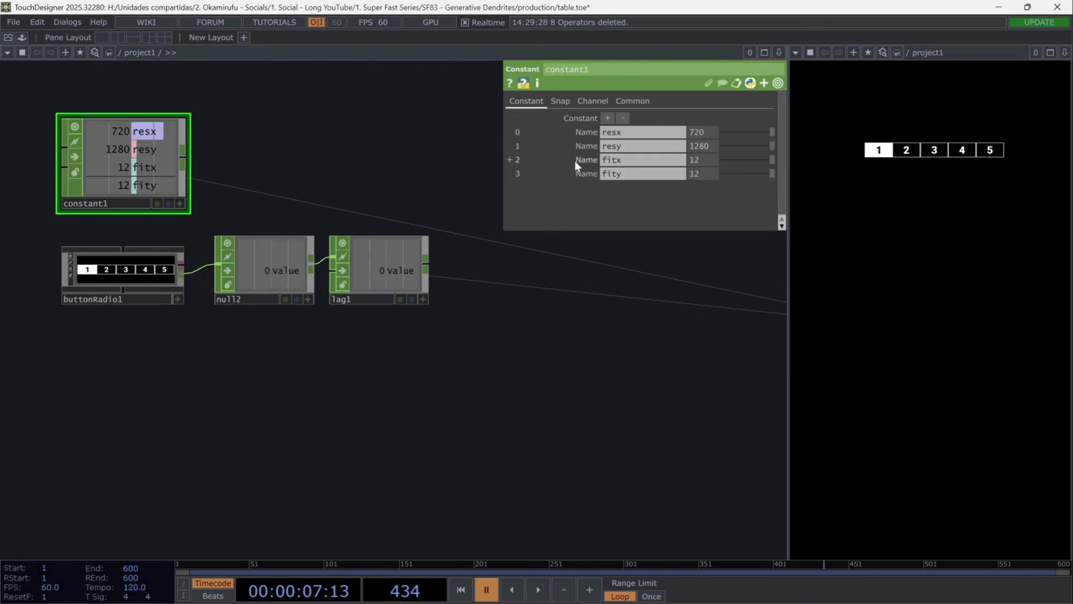
click(170, 286)
click(391, 260)
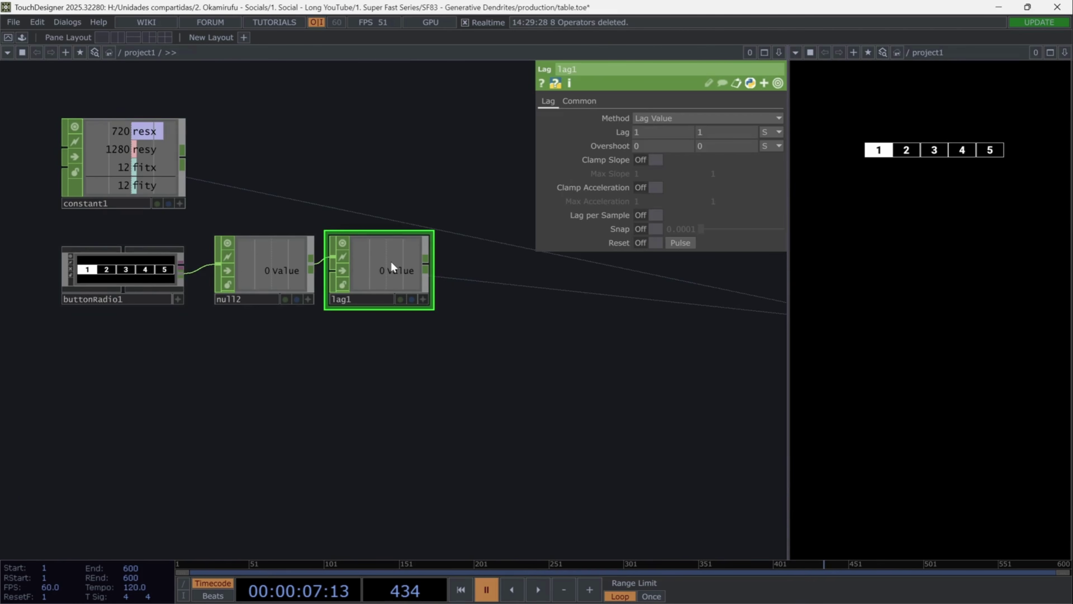
click(904, 152)
click(879, 151)
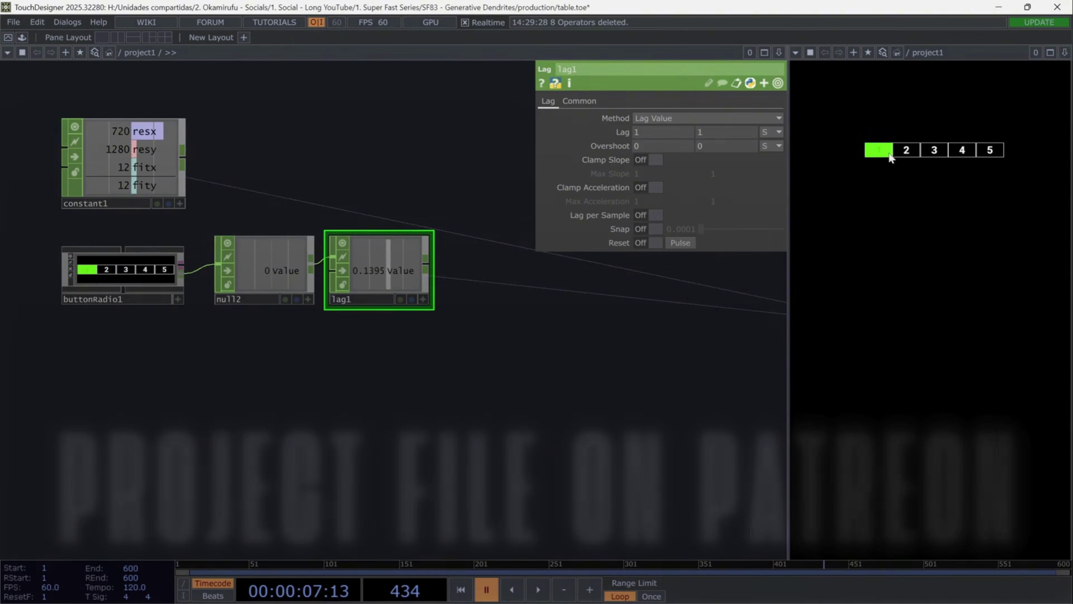
key(p)
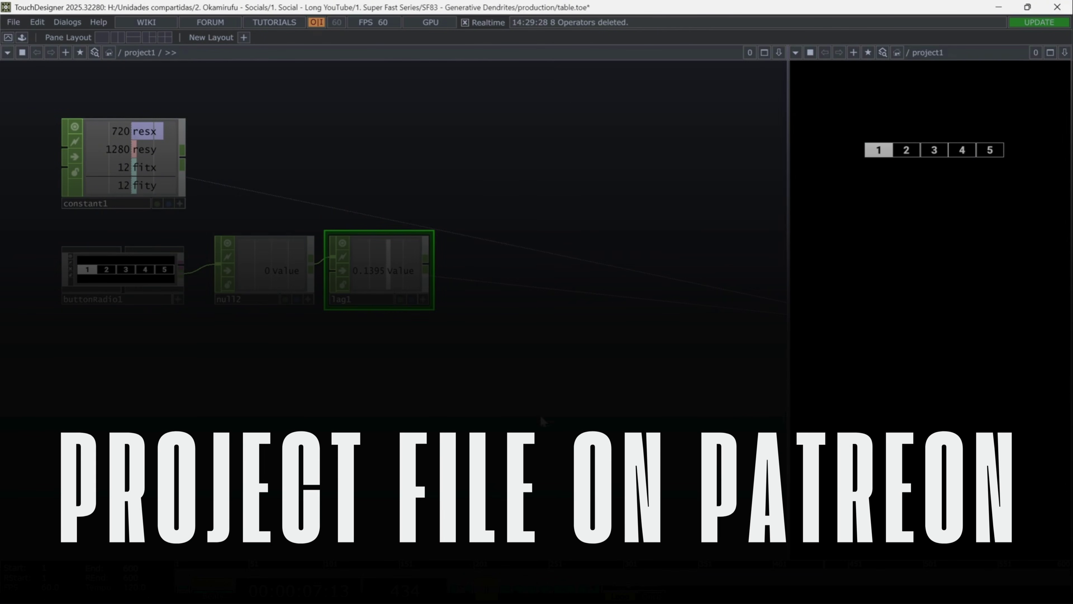
drag(524, 389, 526, 313)
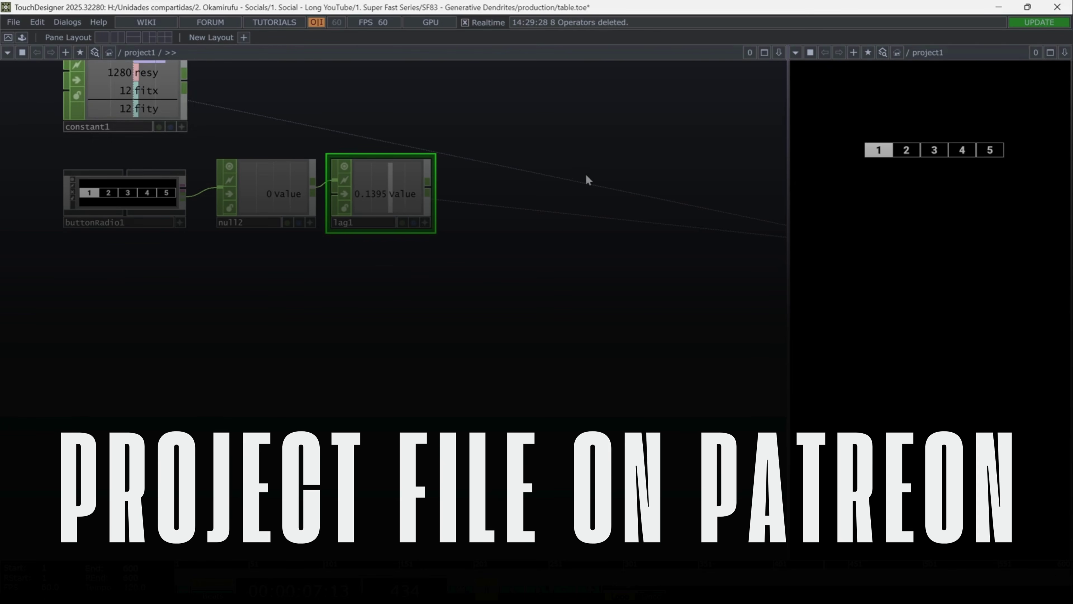
drag(587, 180, 593, 262)
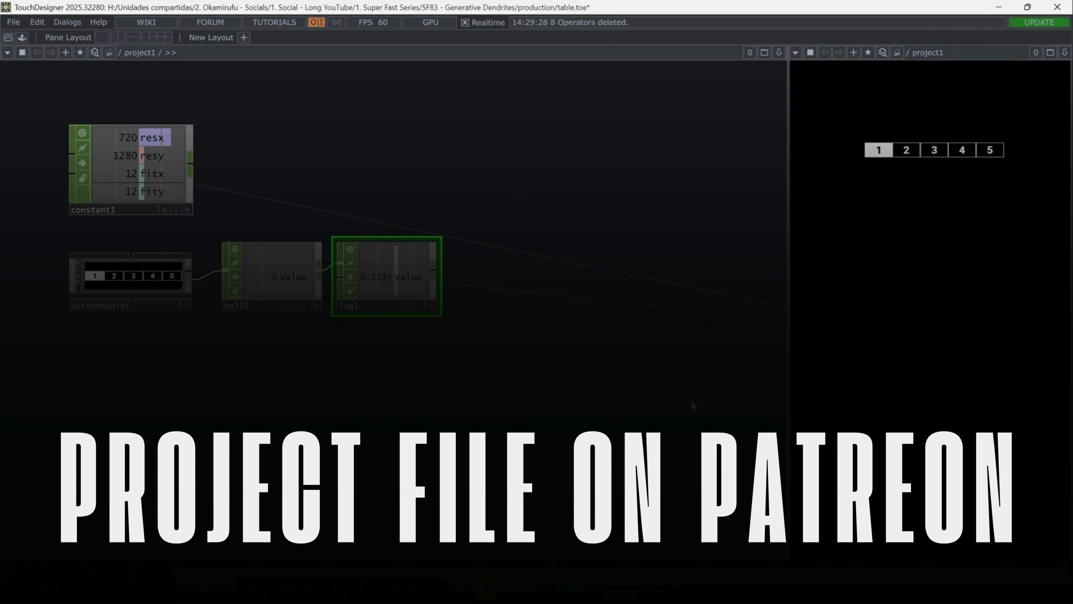
Add an LSystem SOP in an empty area of the network
drag(696, 438, 691, 249)
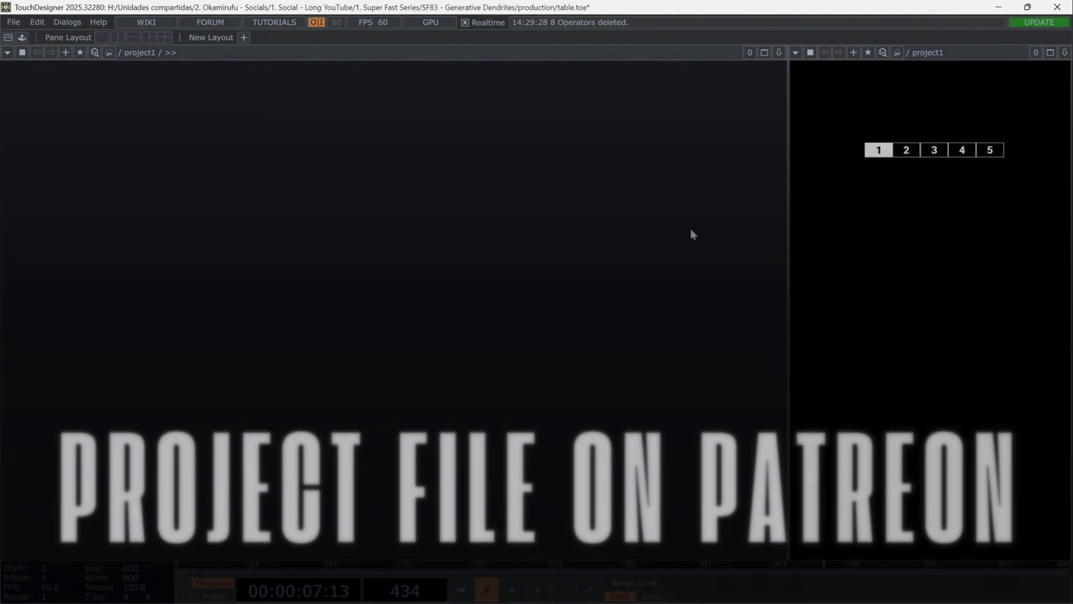
key(Tab)
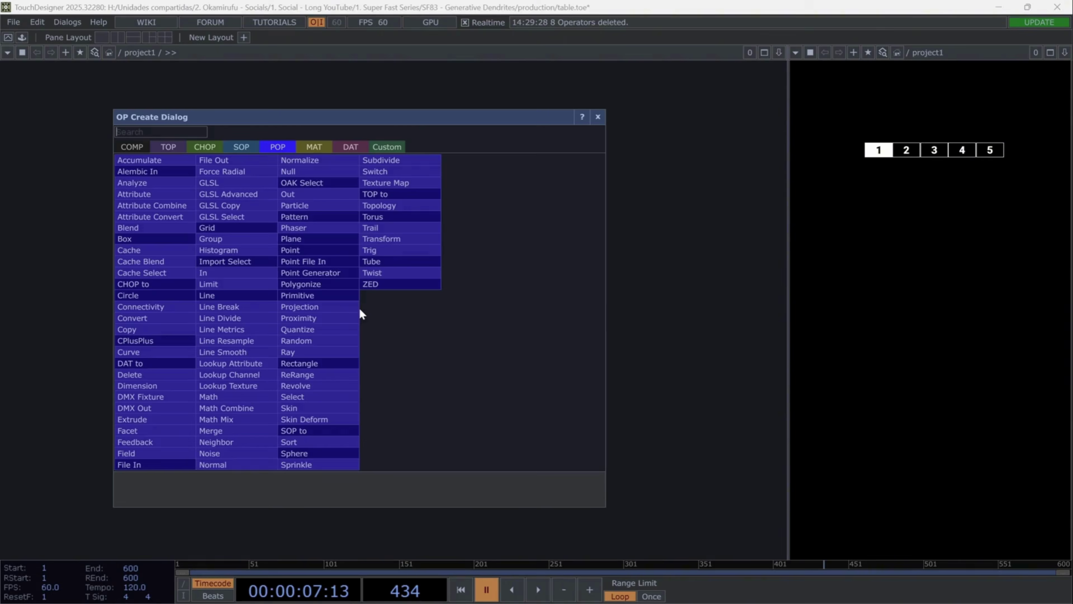
click(249, 146)
text(ls)
click(228, 453)
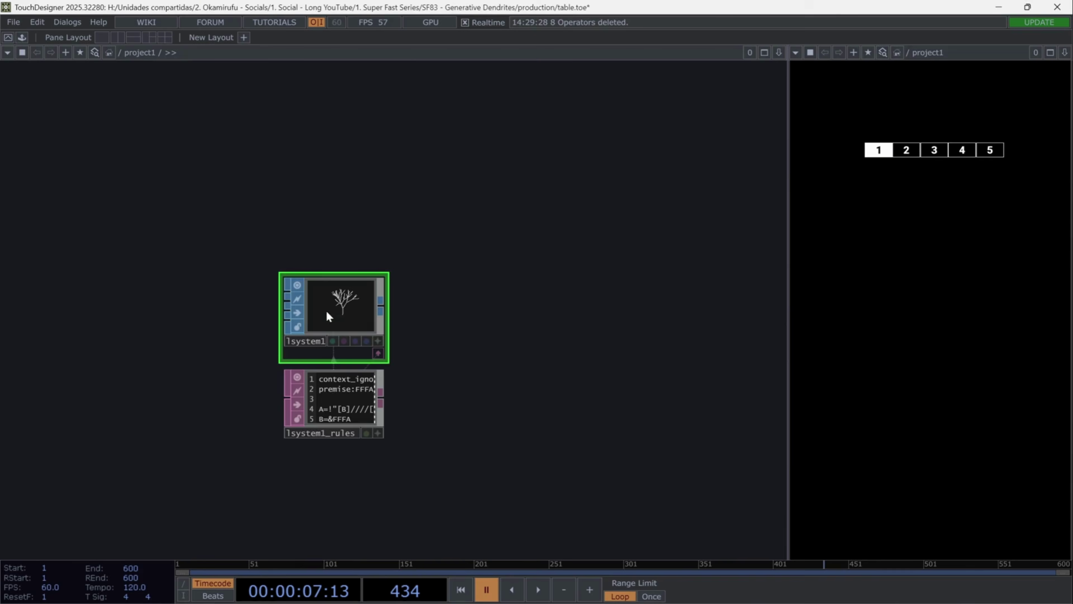
Increase the L-system's Generations and set its Step Size Scale to 1
click(336, 313)
key(p)
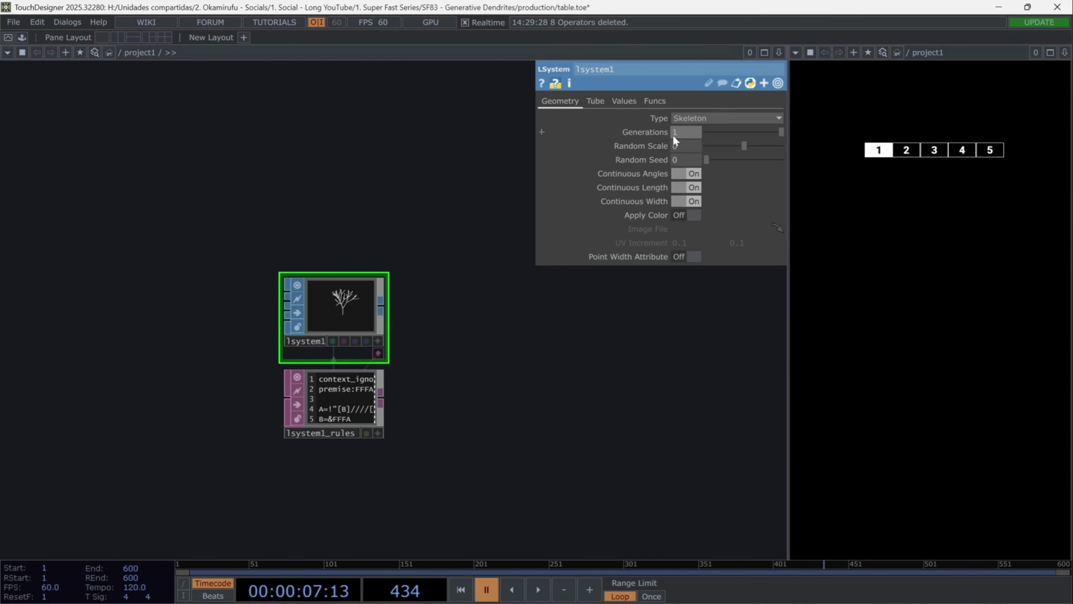
click(621, 103)
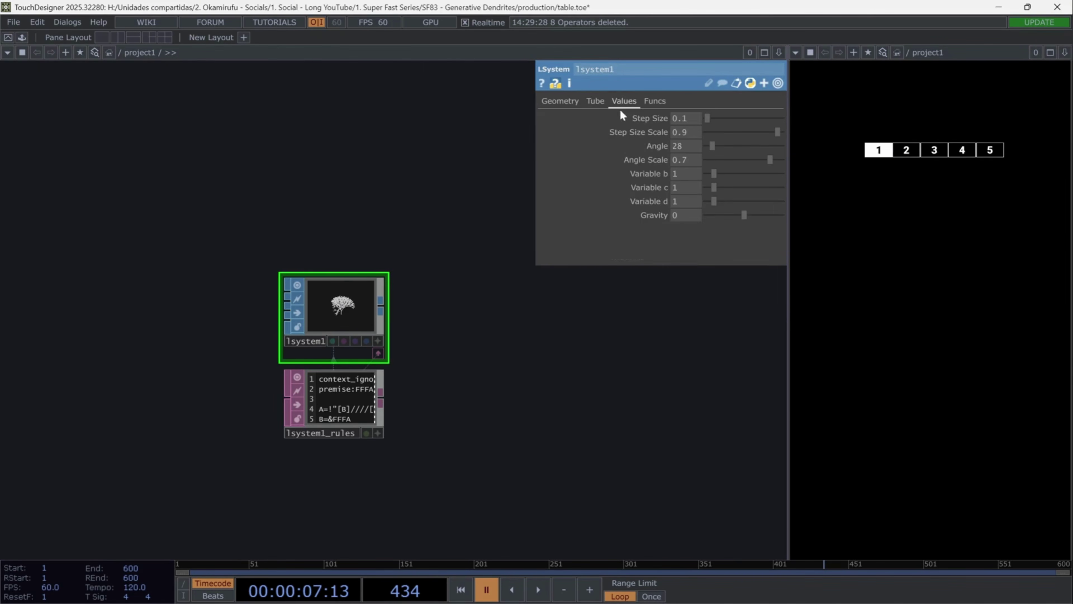
click(688, 137)
text(1)
key(Return)
Add a SOP to POP after lsystem1 that references it as its source
drag(447, 347, 290, 365)
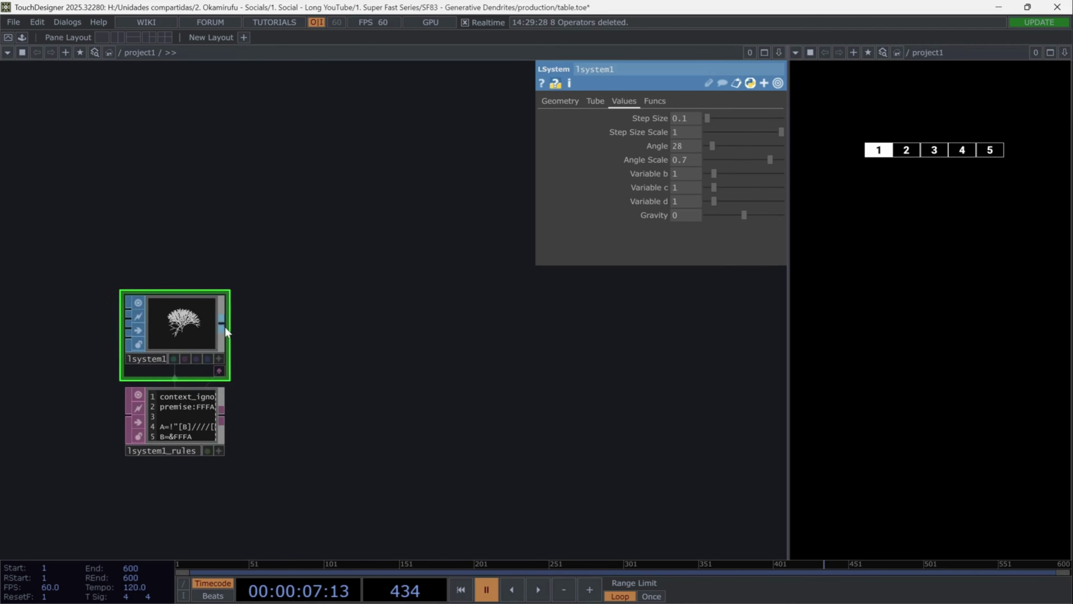
click(225, 327)
key(Tab)
text(po)
click(200, 164)
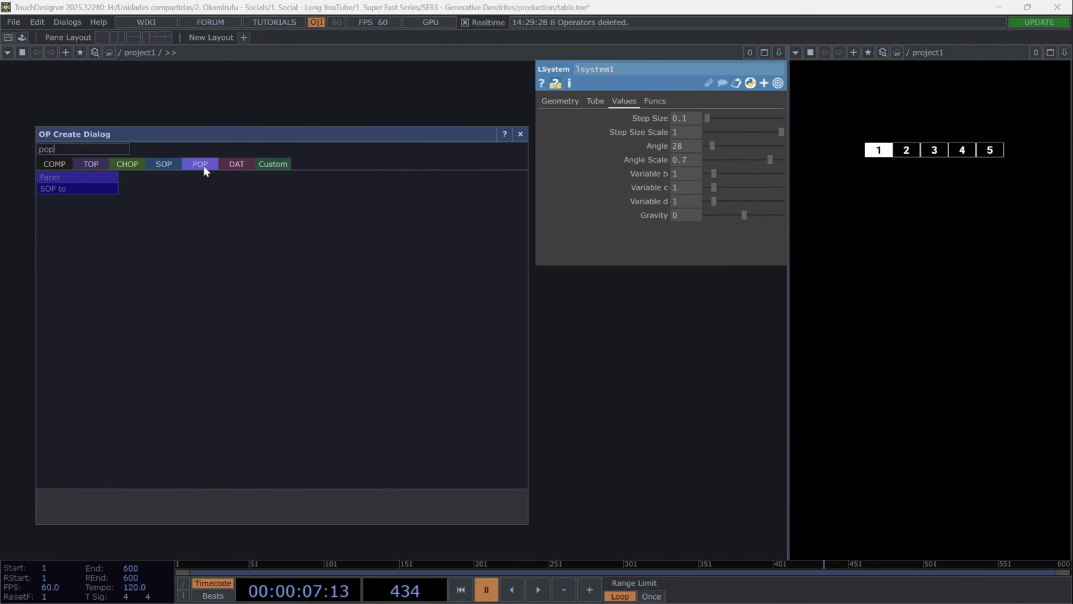
click(87, 191)
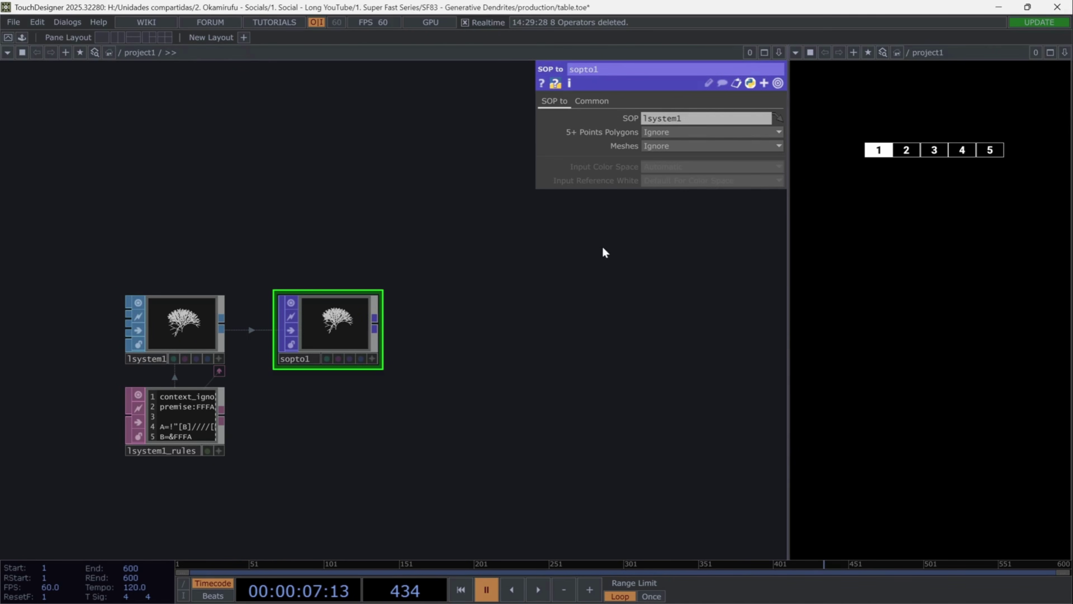
Set the SOP to POP's Meshes conversion to Convert to Quads and inspect the resulting branches in its viewer
click(654, 146)
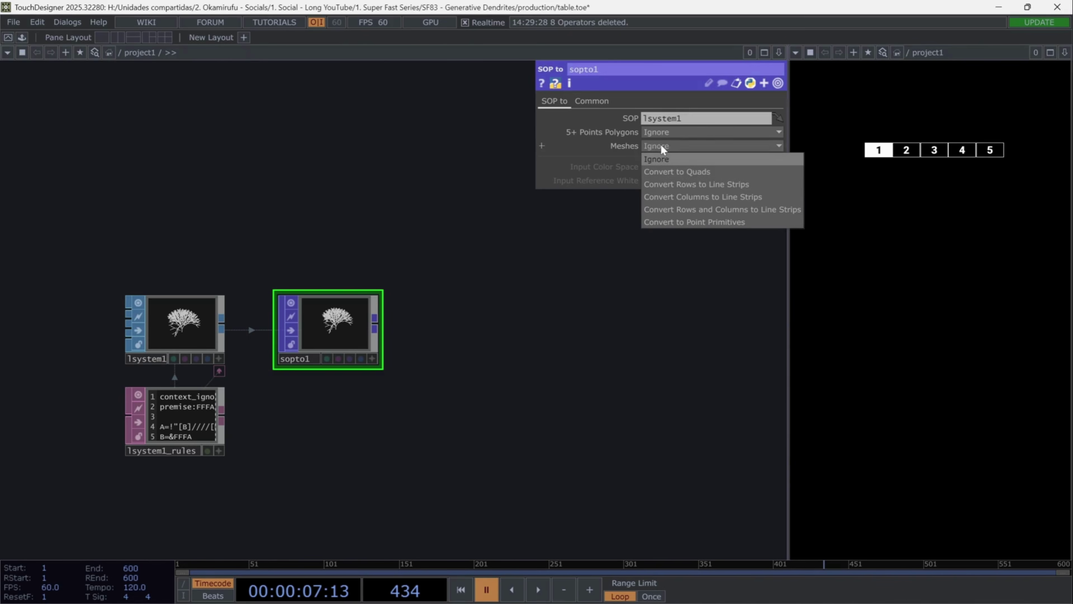
click(705, 172)
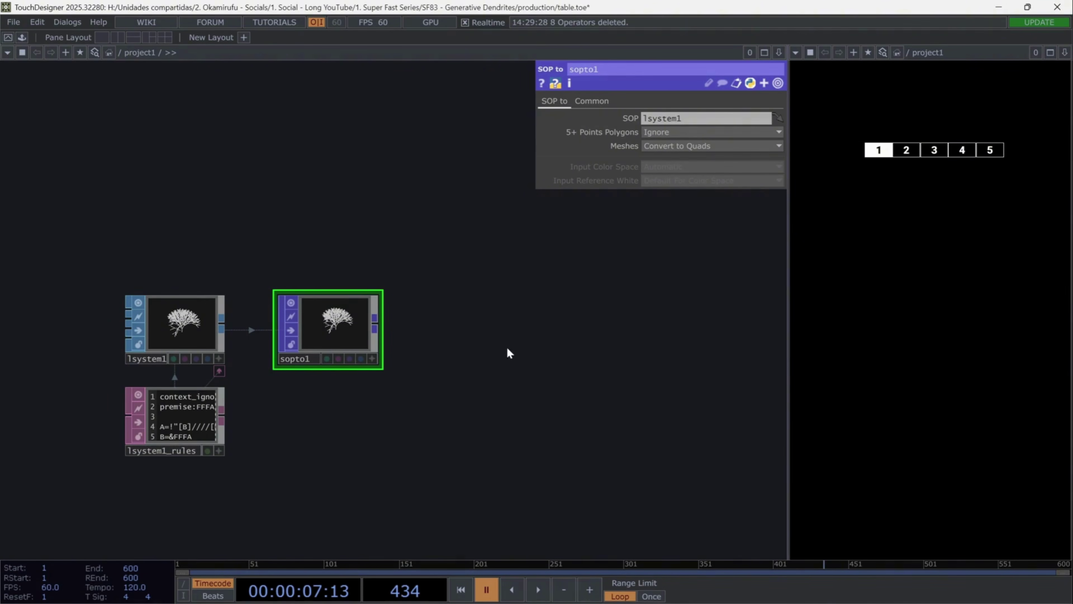
drag(508, 349, 527, 354)
scroll(320, 344, up, 3)
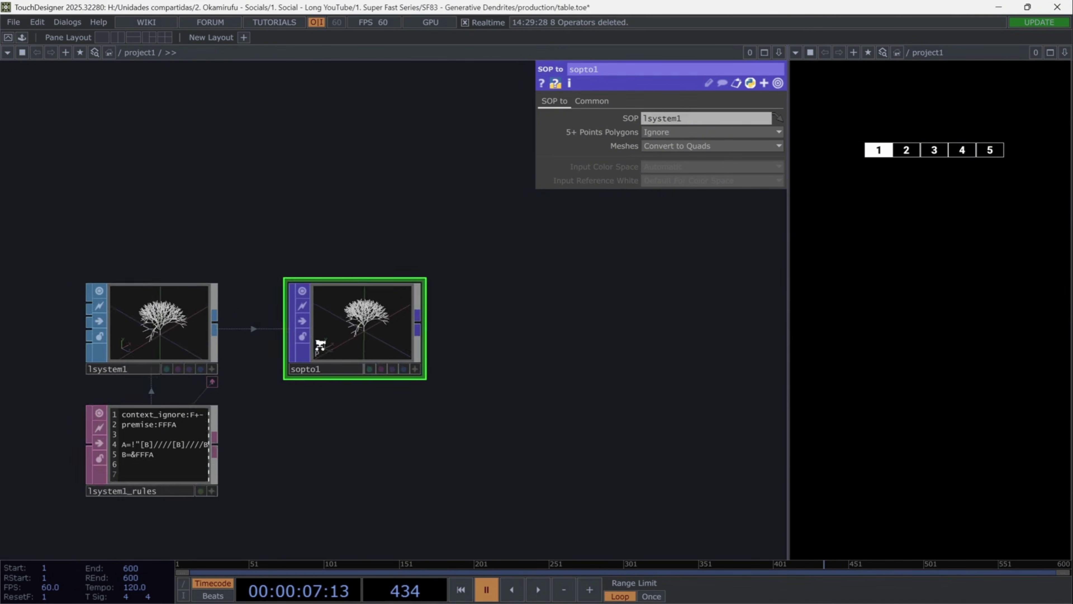
scroll(359, 321, up, 10)
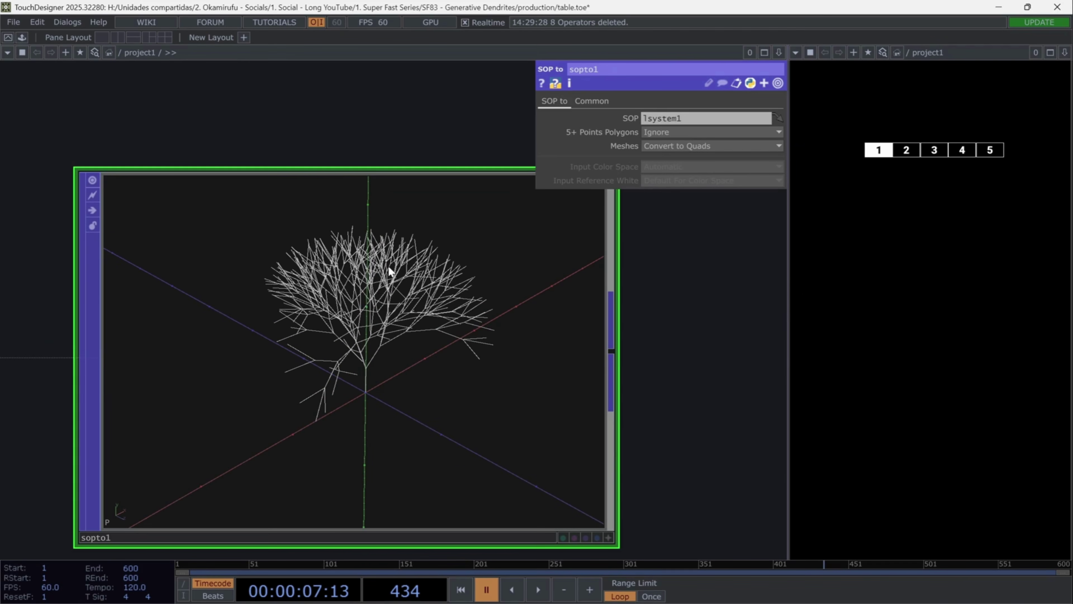
scroll(375, 293, up, 5)
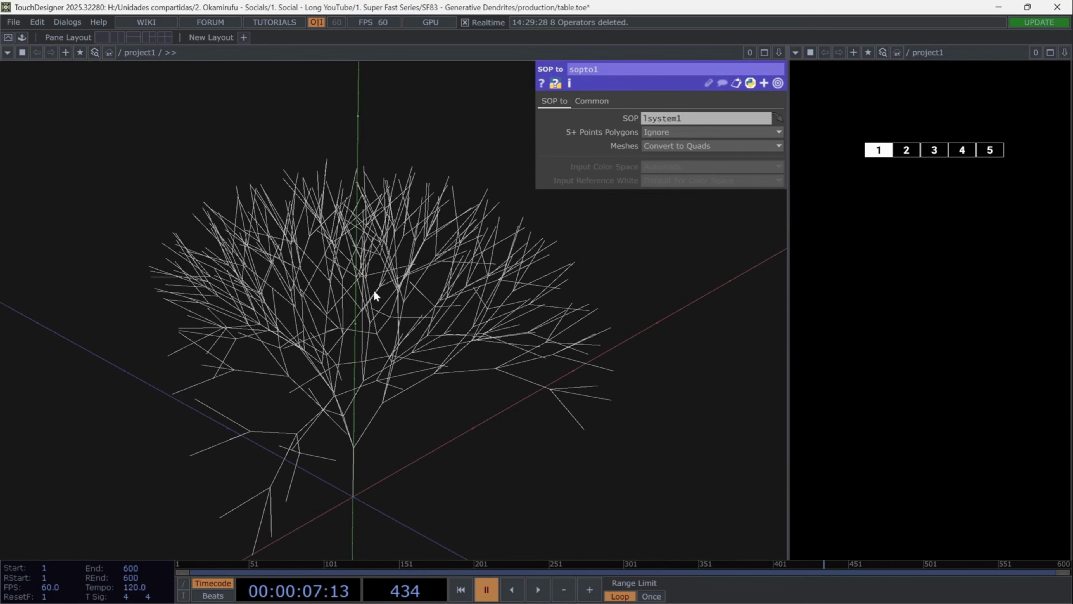
scroll(373, 290, down, 10)
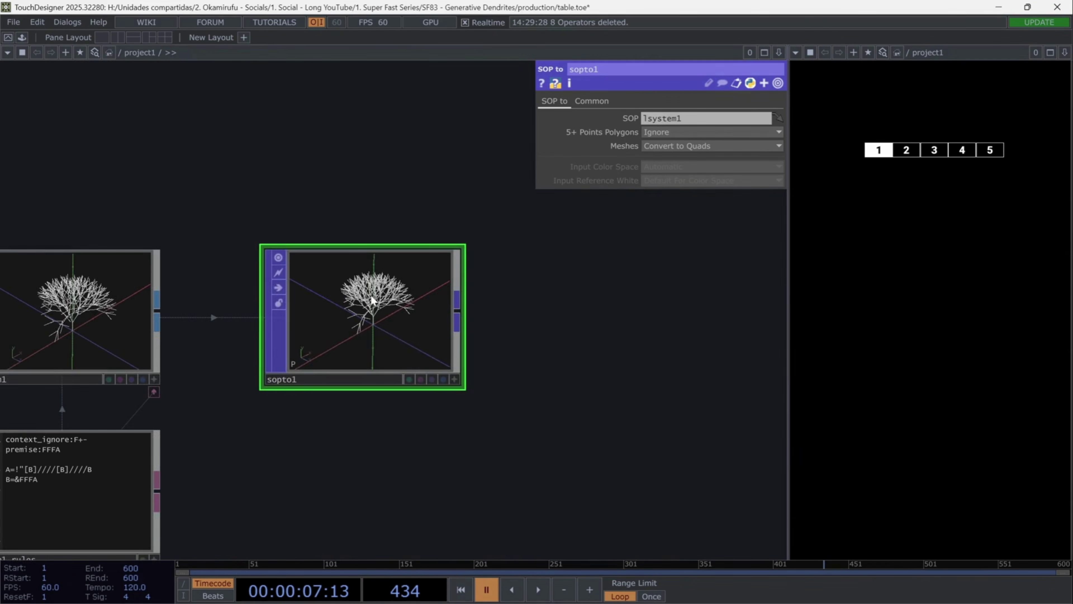
click(455, 381)
drag(435, 355, 403, 347)
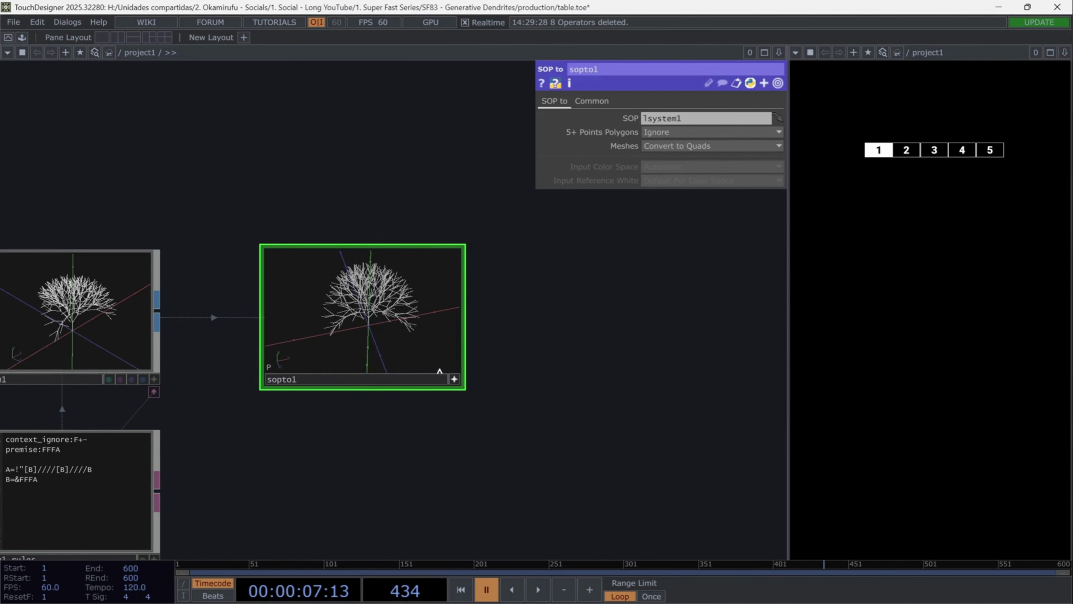
scroll(486, 382, down, 3)
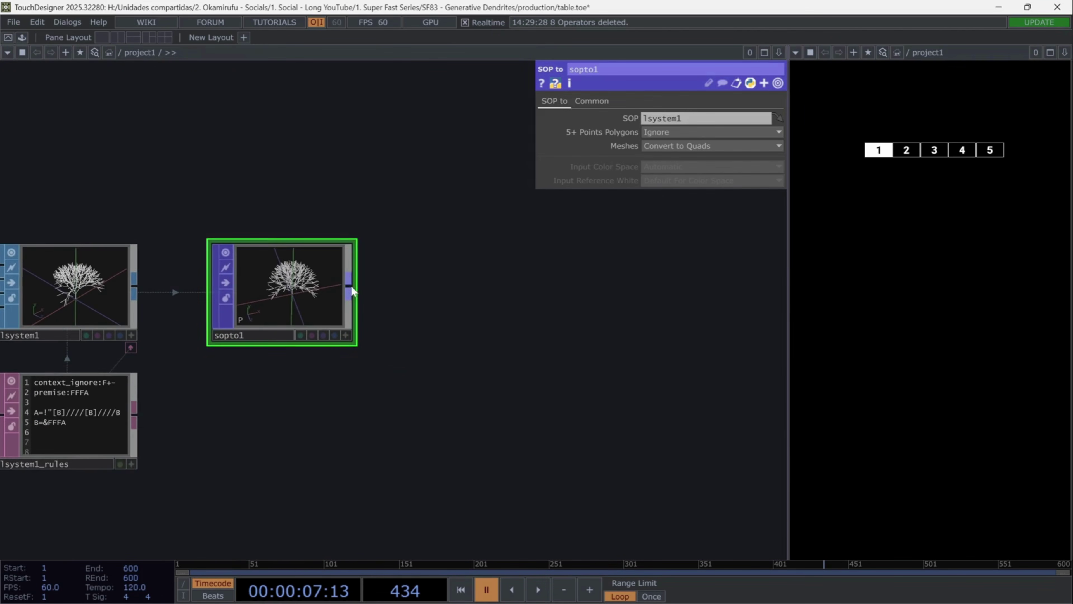
Add a Line Divide POP after sopto1 and set its Divisions to 100
click(350, 287)
click(409, 290)
text(line)
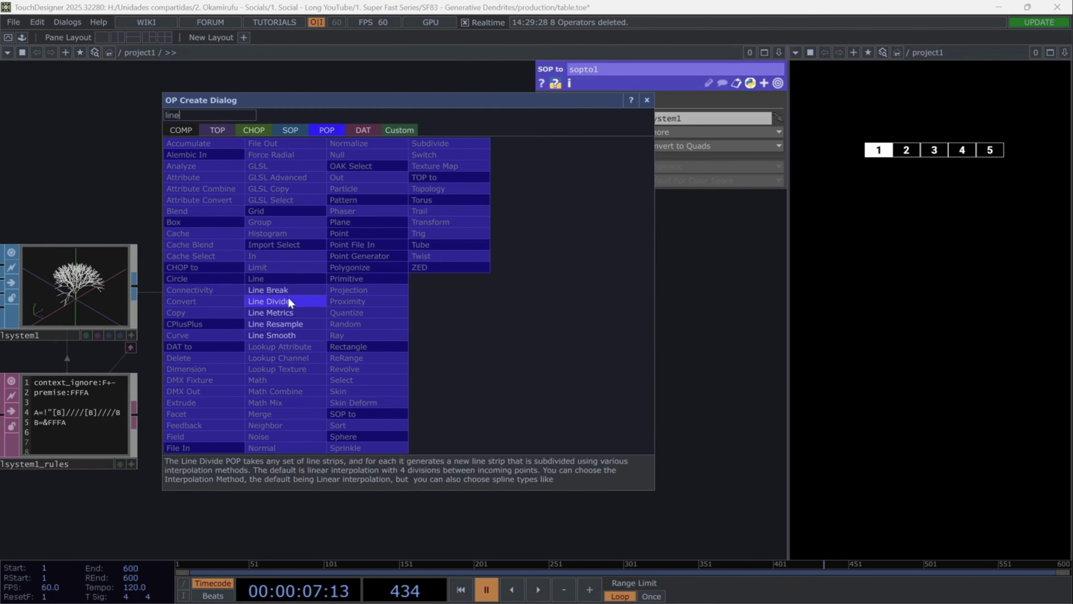
click(293, 302)
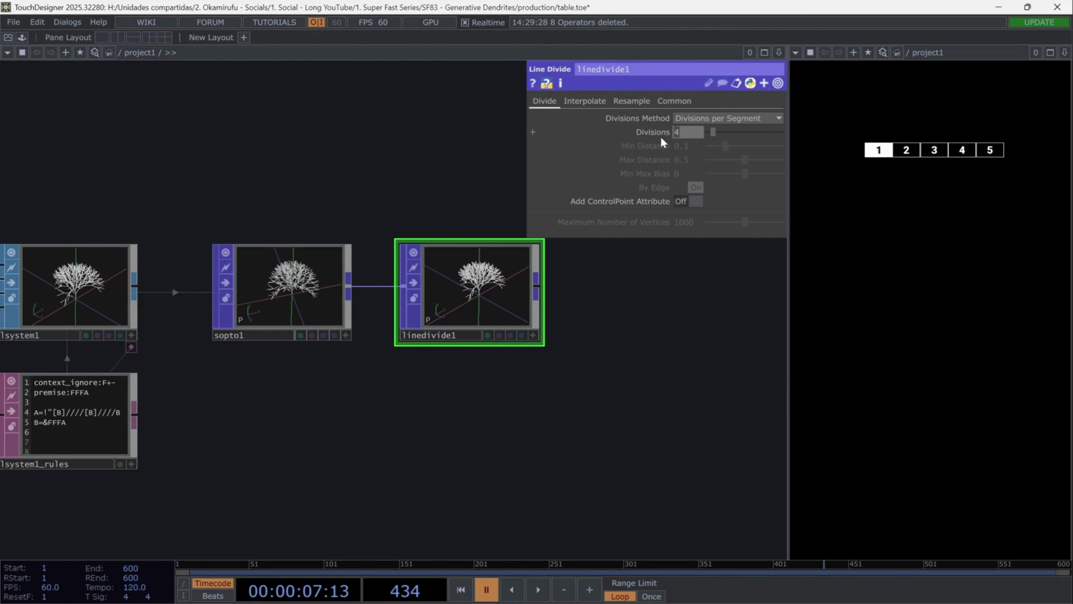
drag(643, 370, 431, 410)
Add a Noise POP connected to the output of linedivide1
drag(325, 330, 359, 329)
text(noise)
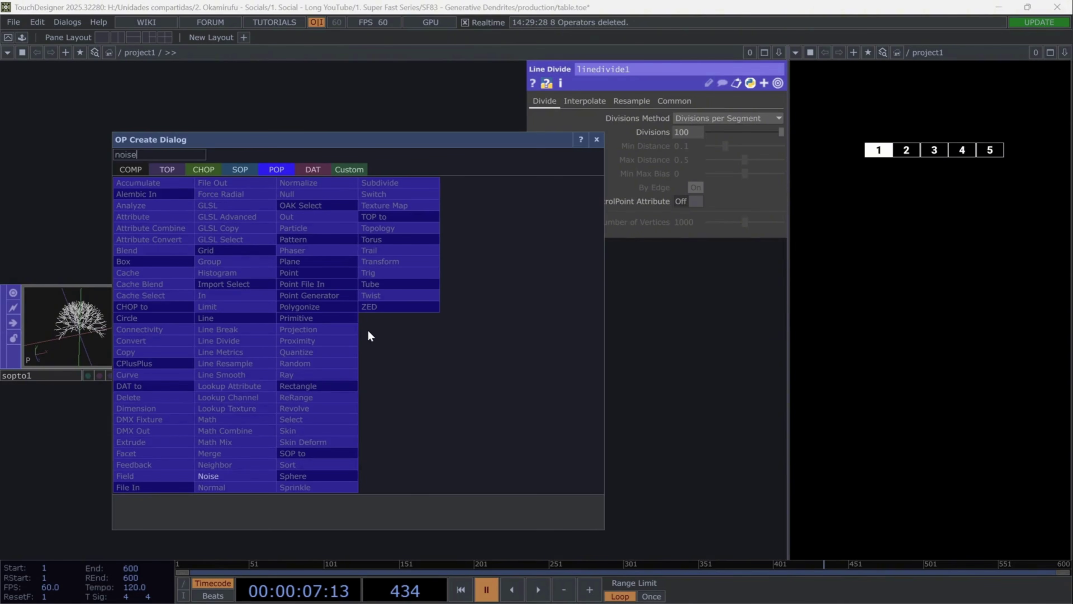
key(Return)
click(372, 336)
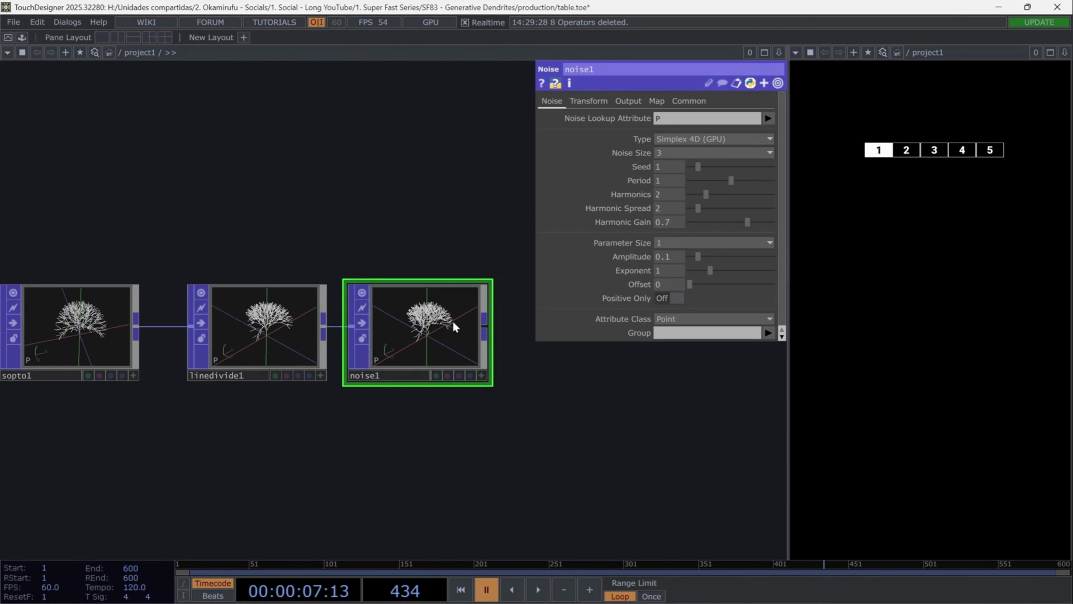
Set the Noise POP's Period to 0.25 and its Amplitude to 0.01
click(670, 180)
text(0)
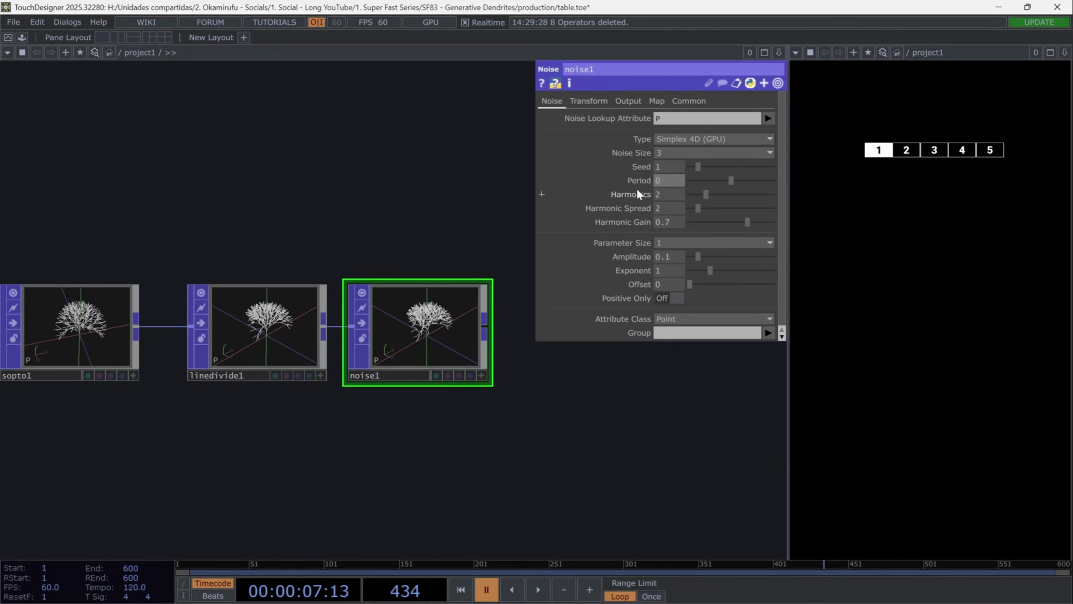
text(.25)
key(Return)
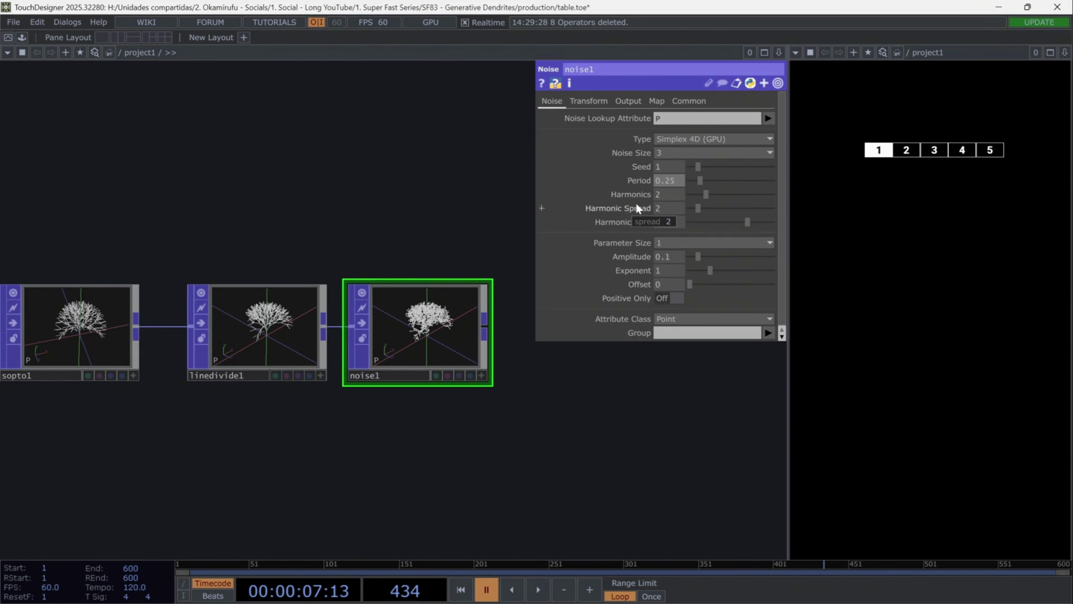
click(669, 257)
text(0.01)
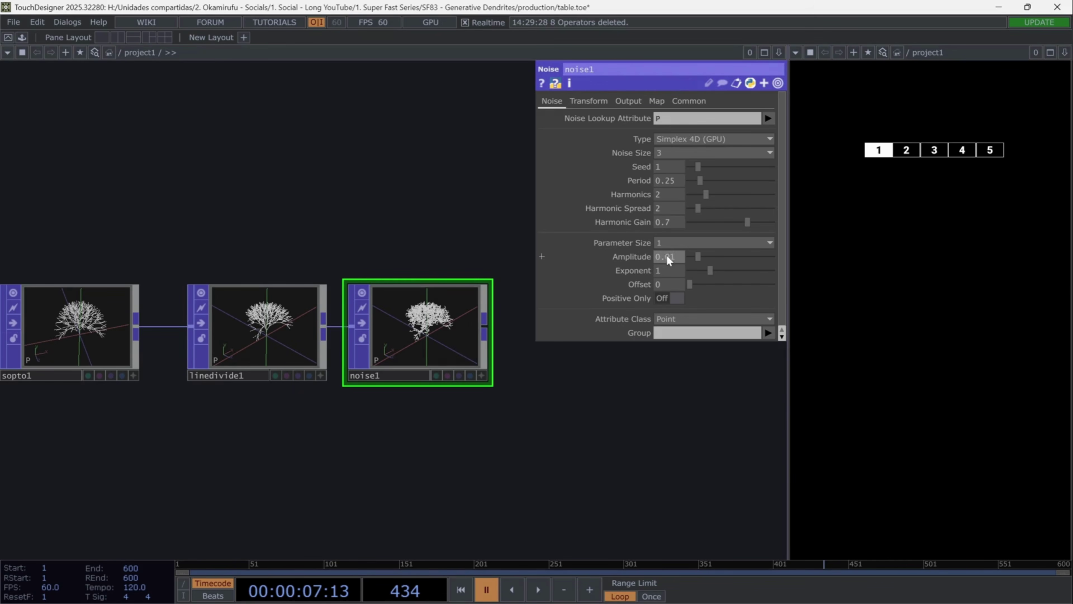
key(Return)
Animate the noise by entering absTime.seconds*0.25 as the Translate 4D expression, and start timeline playback
click(589, 101)
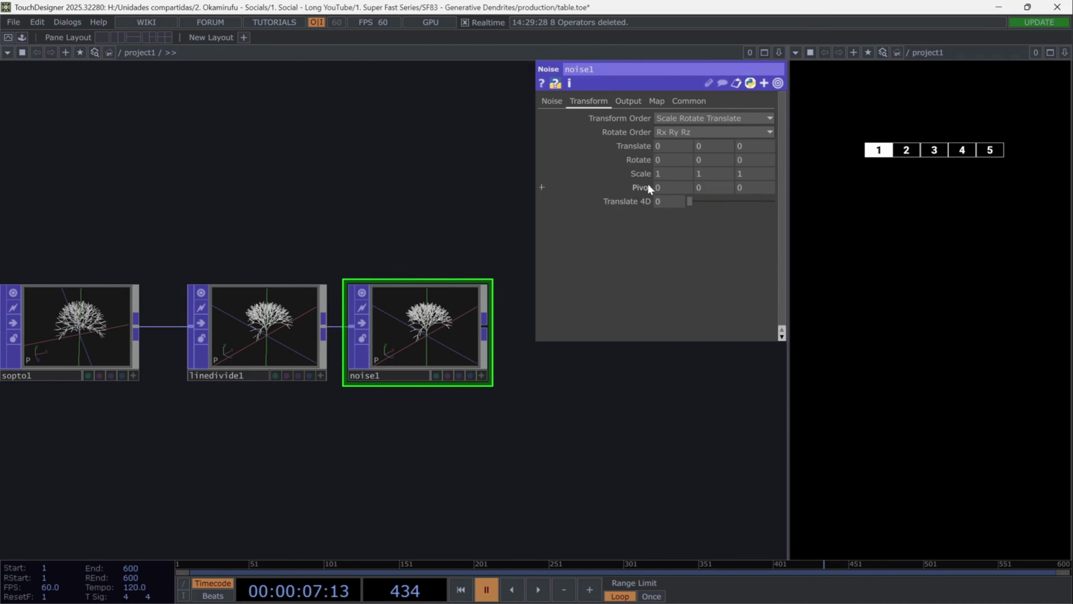
click(632, 202)
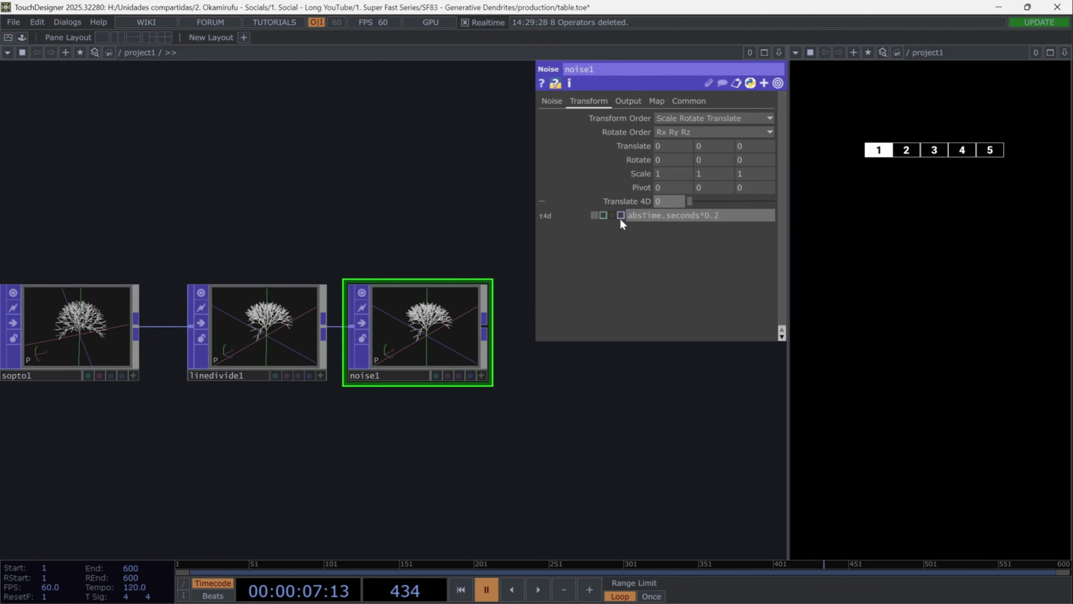
key(Return)
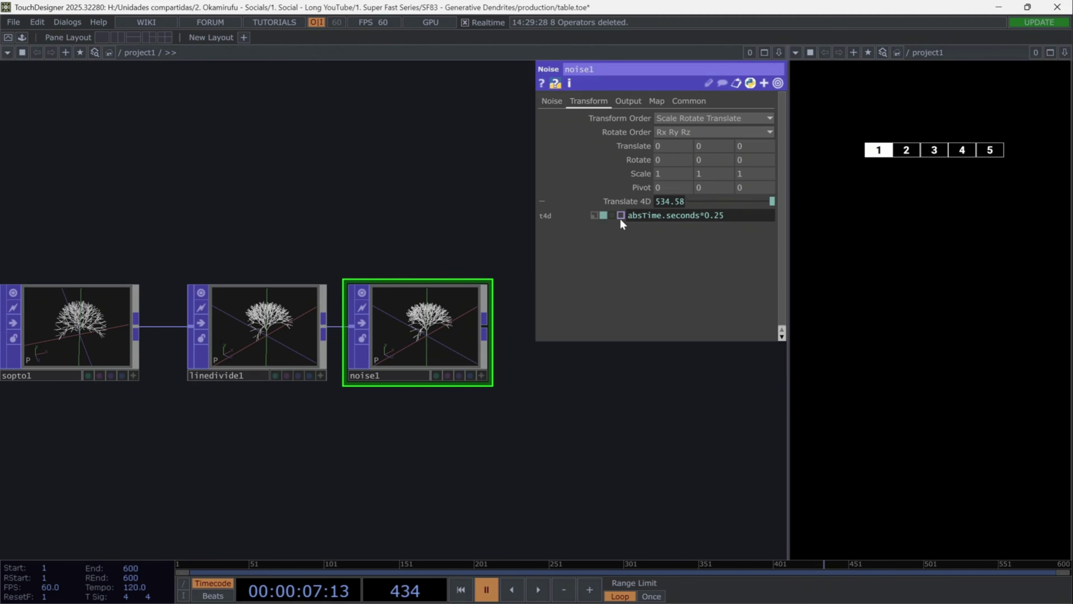
click(538, 589)
click(627, 199)
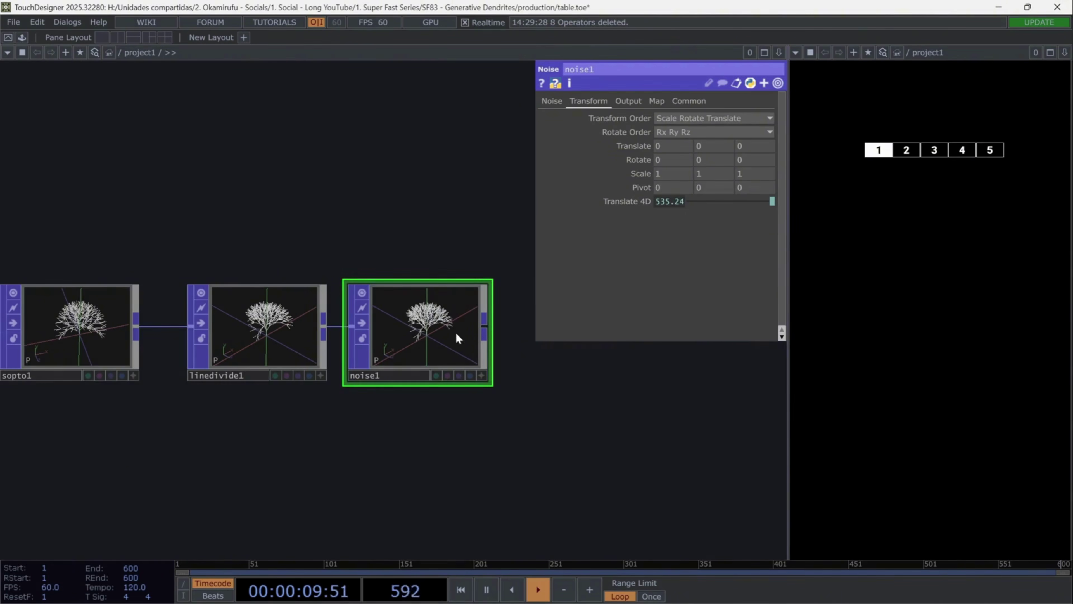
Add a Limit POP connected to the output of noise1
scroll(456, 331, up, 5)
click(311, 320)
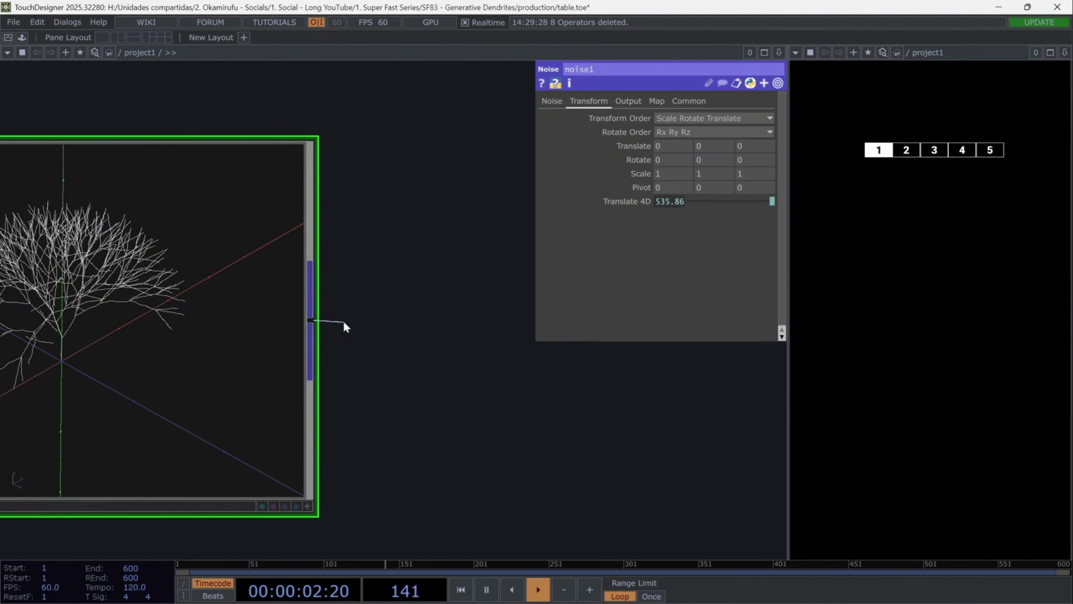
click(344, 321)
text(limit)
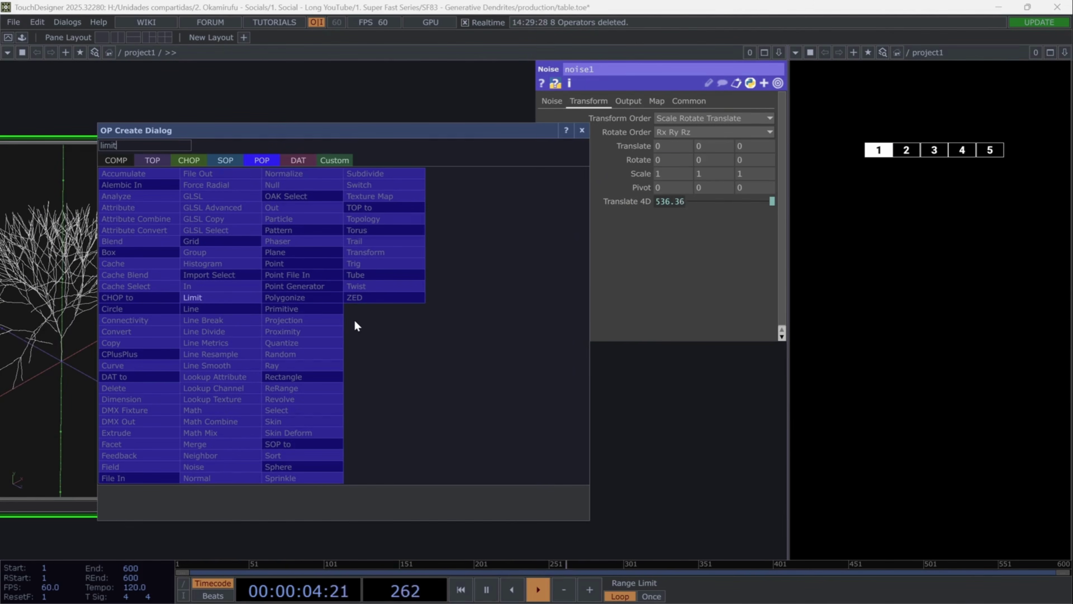
key(Return)
scroll(363, 326, down, 5)
drag(587, 488, 379, 498)
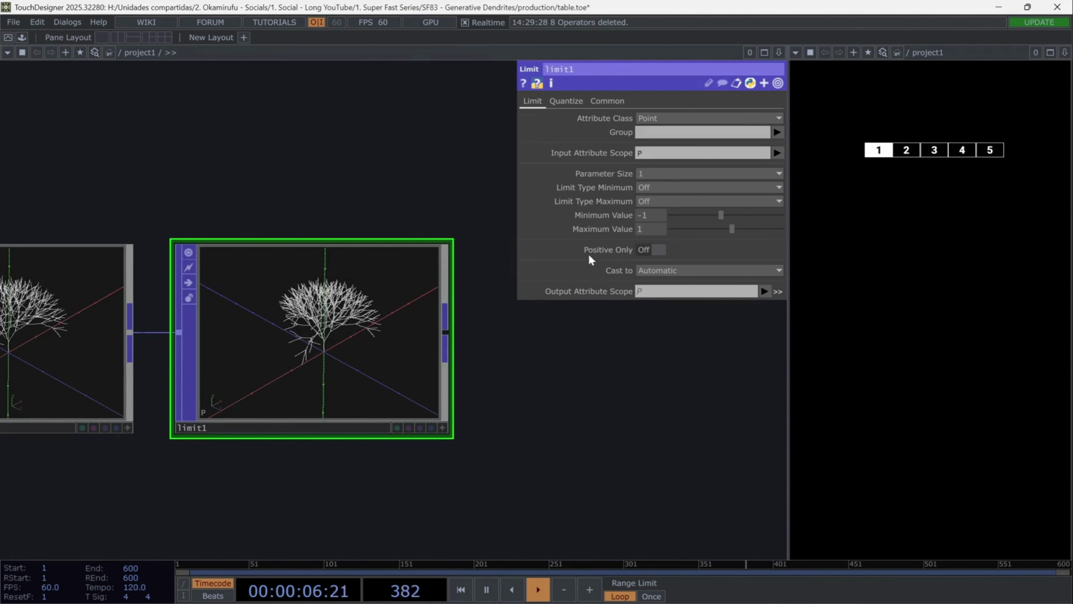
Set the Limit POP's Parameter Size to 3 and its Limit Type Minimum to Clamp for all three components
click(659, 174)
click(647, 199)
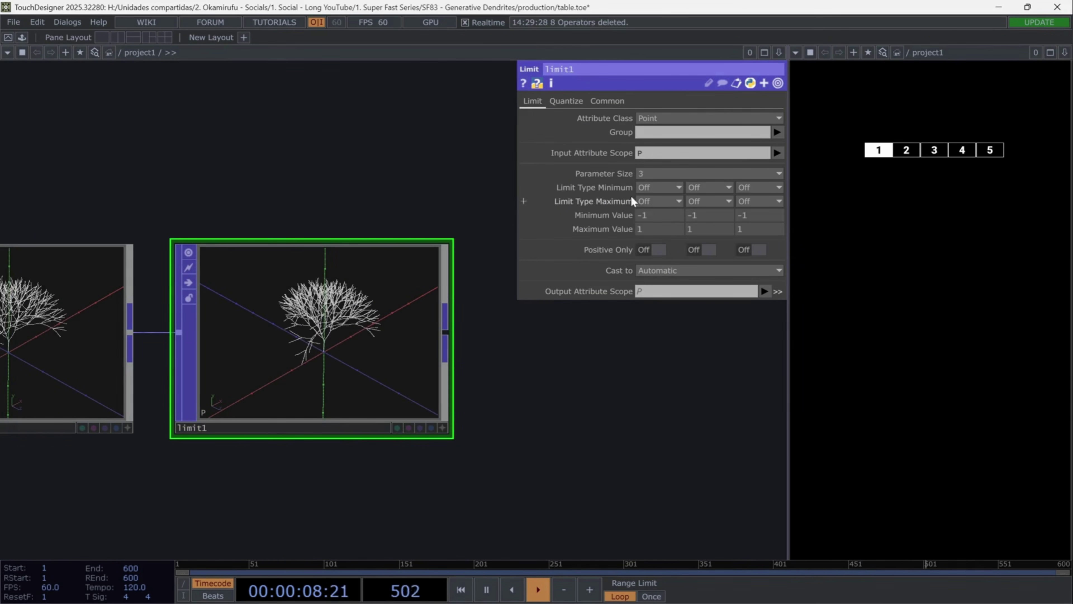
click(659, 187)
click(659, 216)
click(710, 187)
click(712, 216)
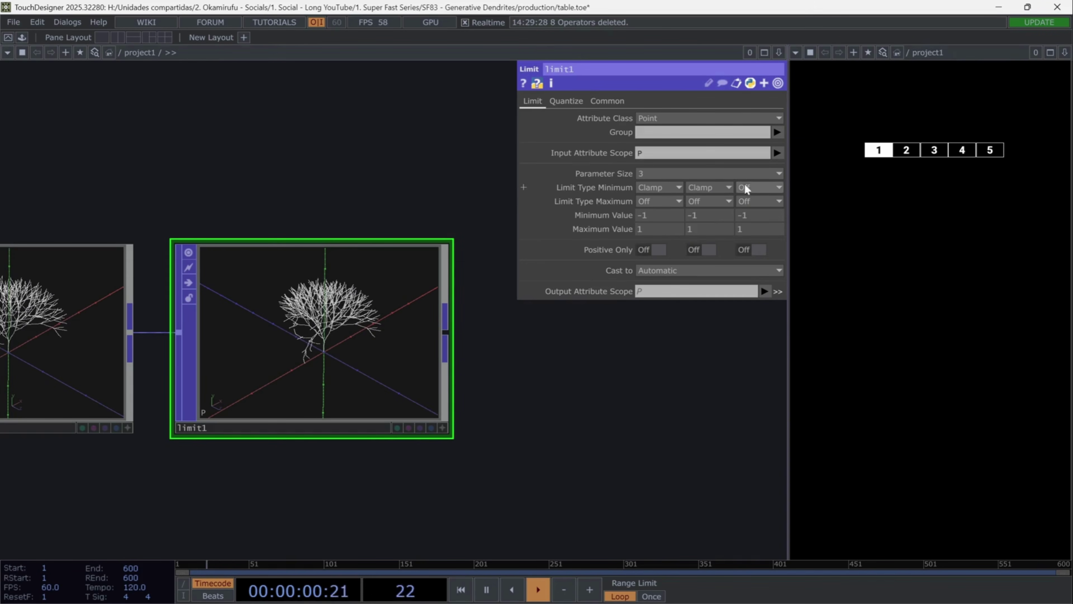
click(746, 187)
click(748, 214)
Set the Limit POP's Limit Type Maximum to Clamp for all three components
click(651, 202)
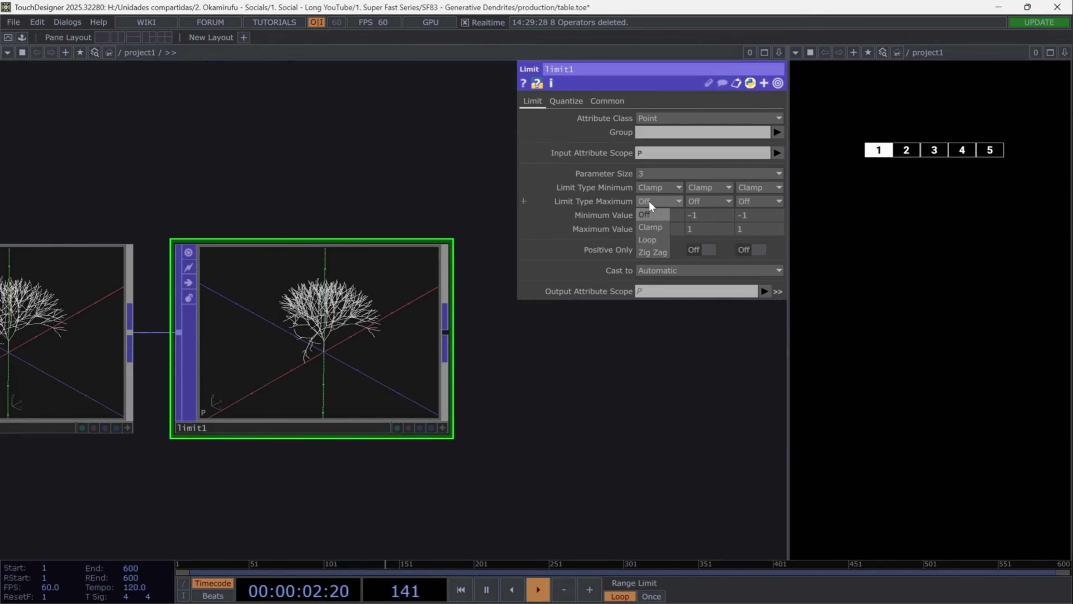
click(650, 227)
click(702, 202)
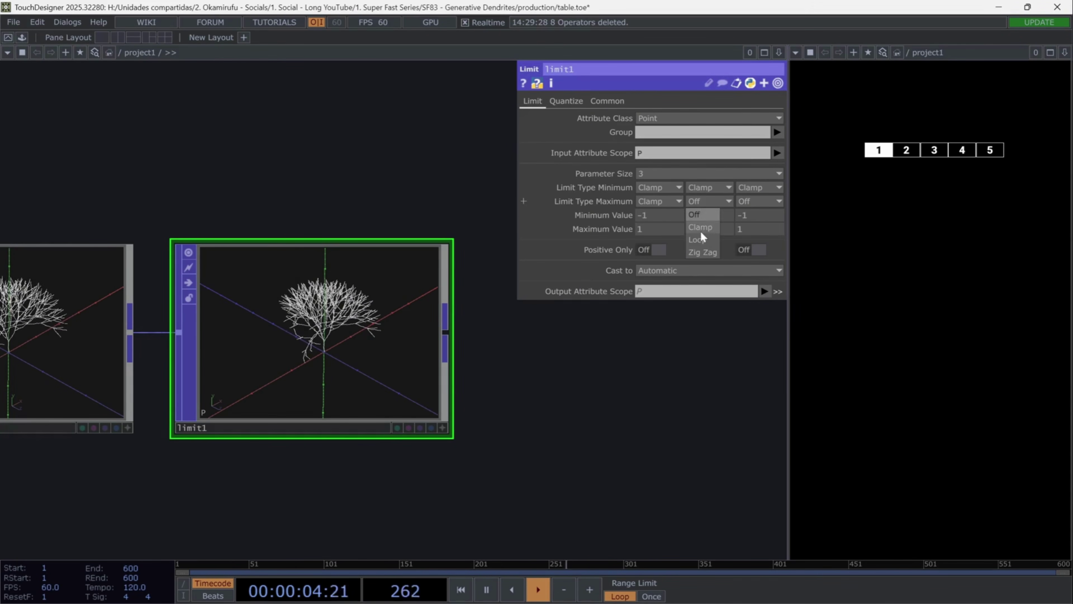
click(702, 227)
click(757, 202)
click(749, 228)
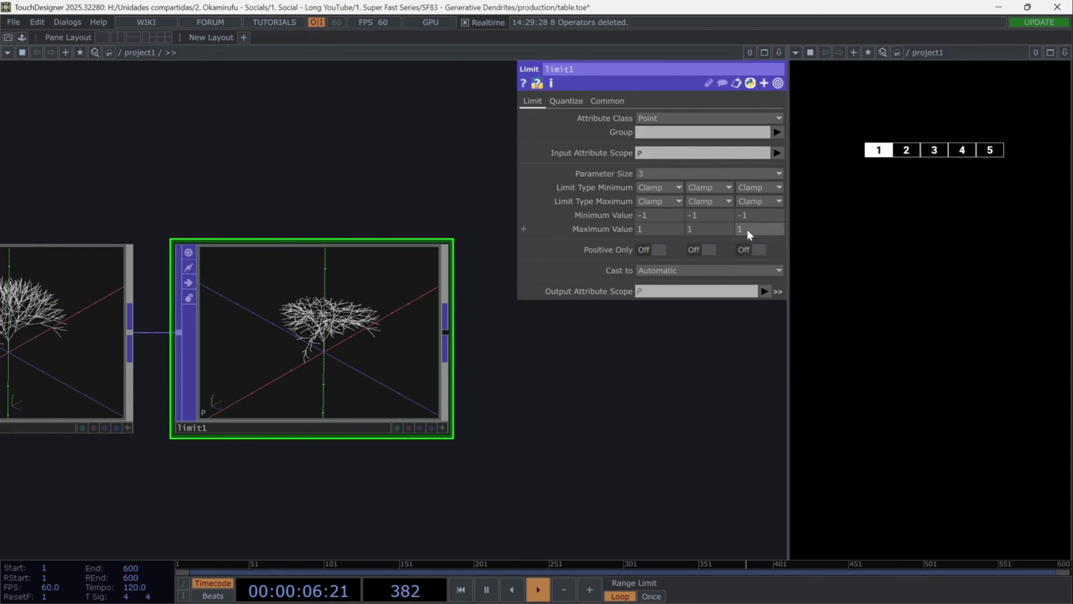
Set limit1's Minimum Value to -0.75, 0 and -0.75
scroll(366, 323, up, 2)
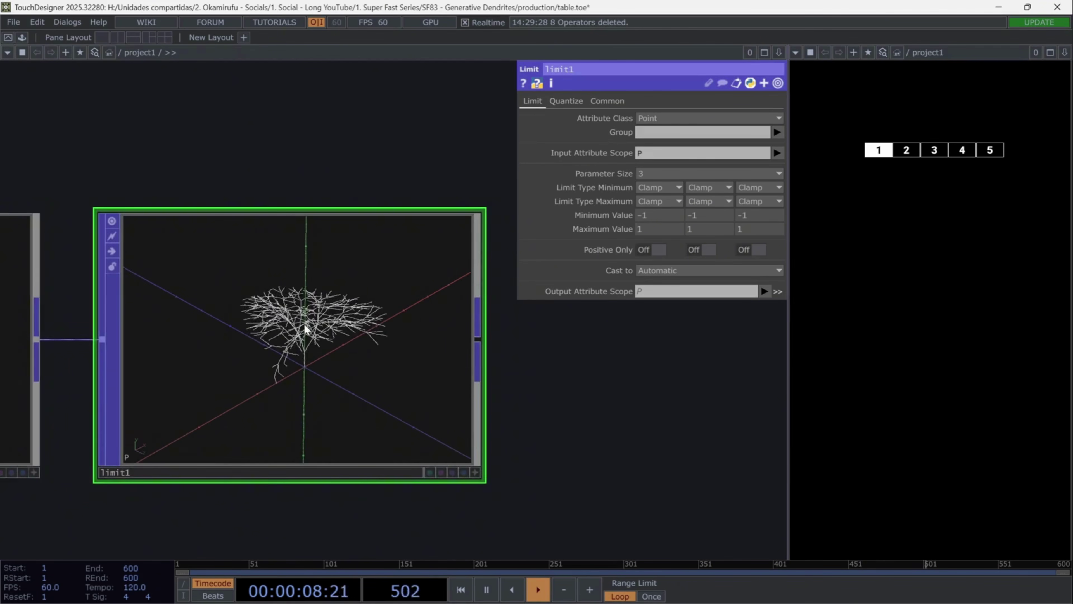
scroll(306, 329, up, 2)
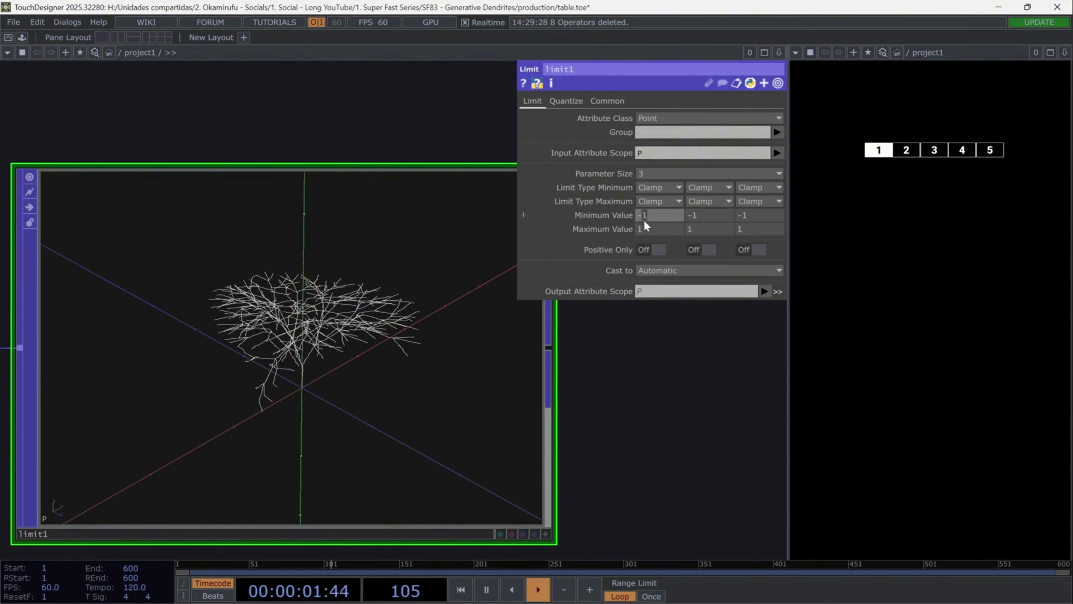
text(0.75)
double_click(690, 221)
text(0)
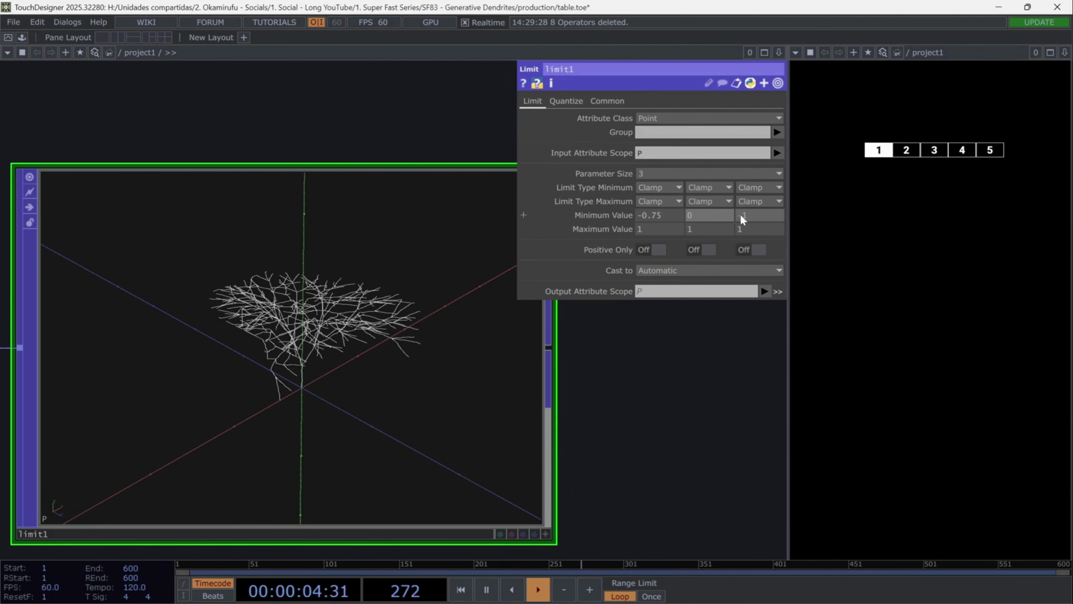
double_click(742, 216)
text(-0.75)
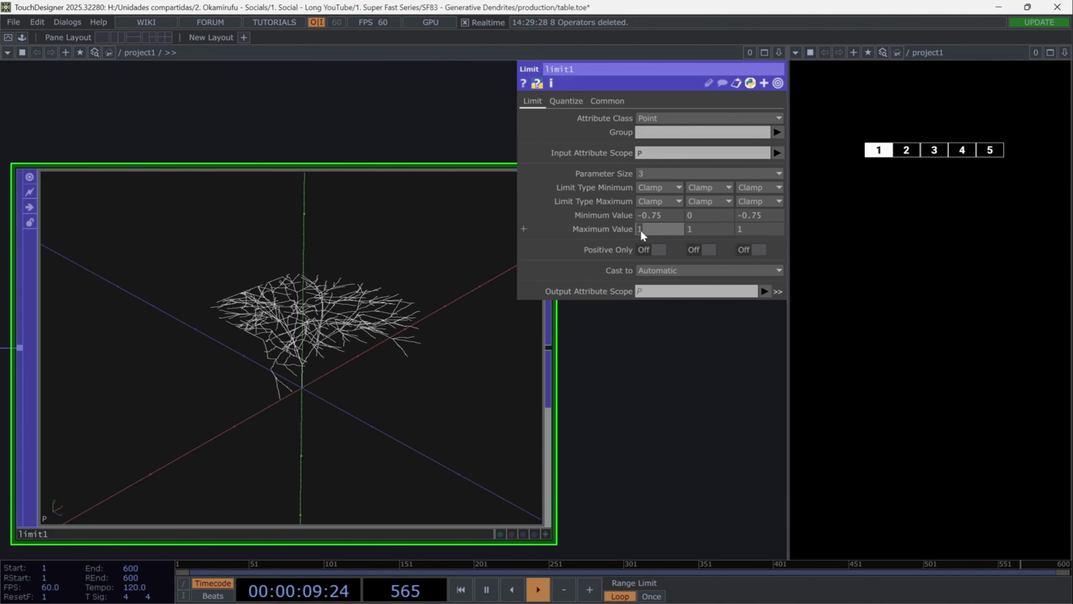
Set limit1's Maximum Value to 0, 1.5 and 0, and make its viewer active
text(0)
key(Return)
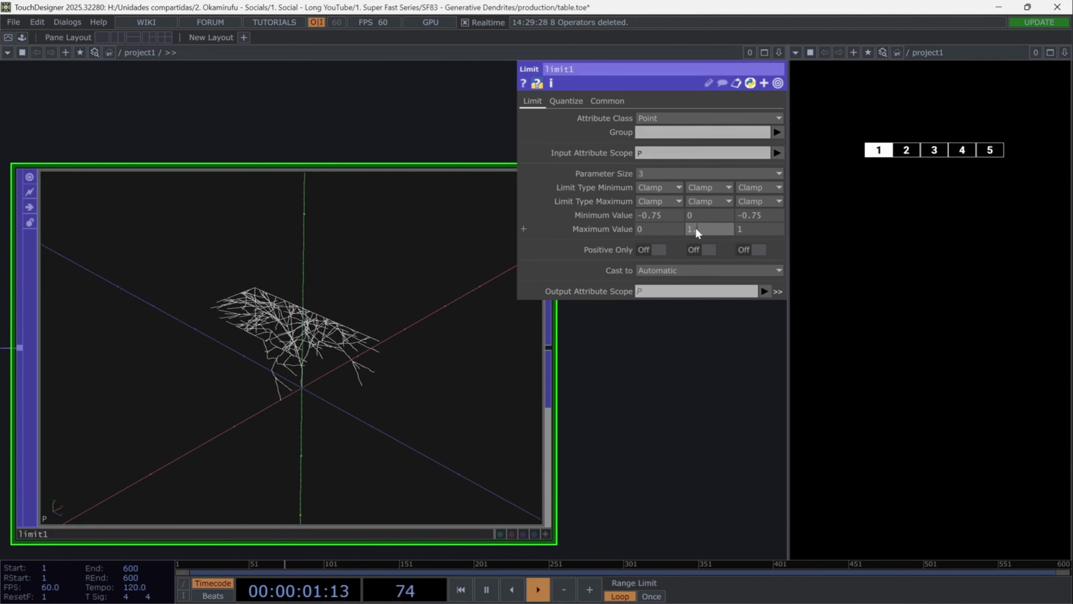
text(.5)
key(Tab)
text(0)
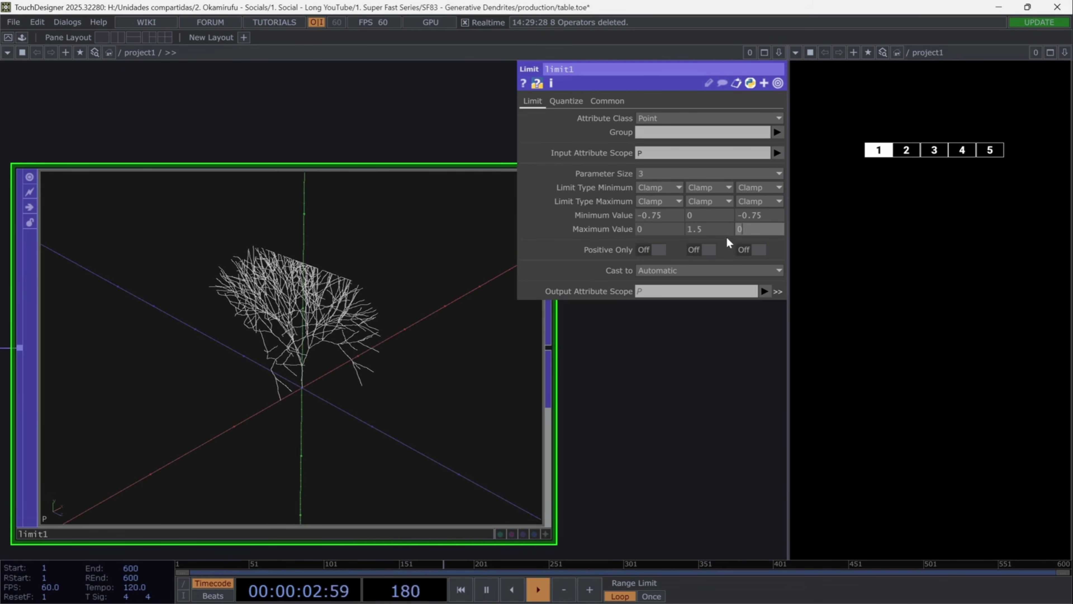
scroll(364, 335, down, 5)
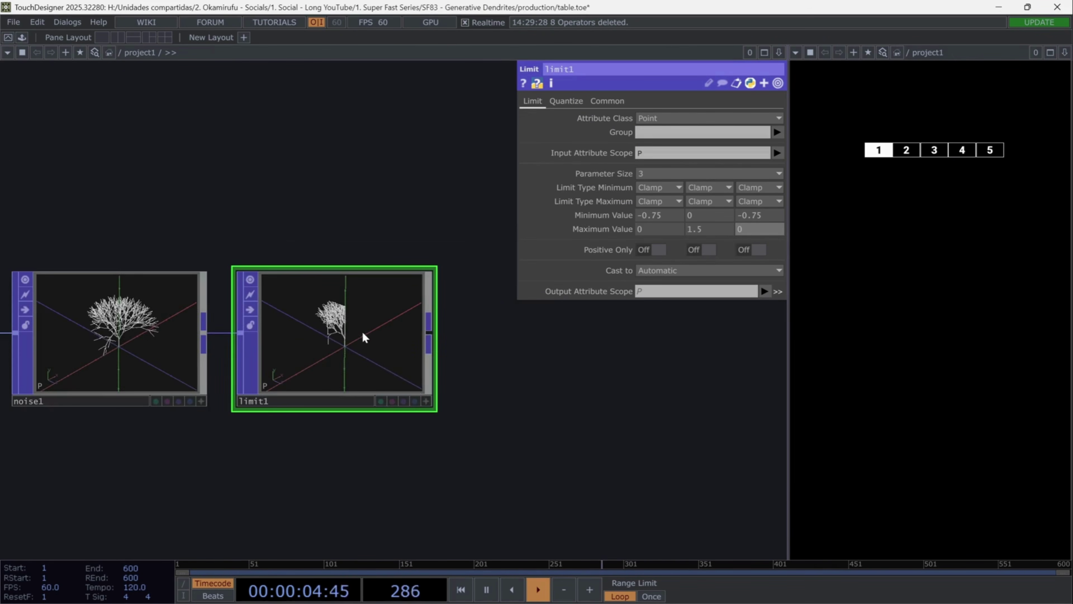
click(423, 397)
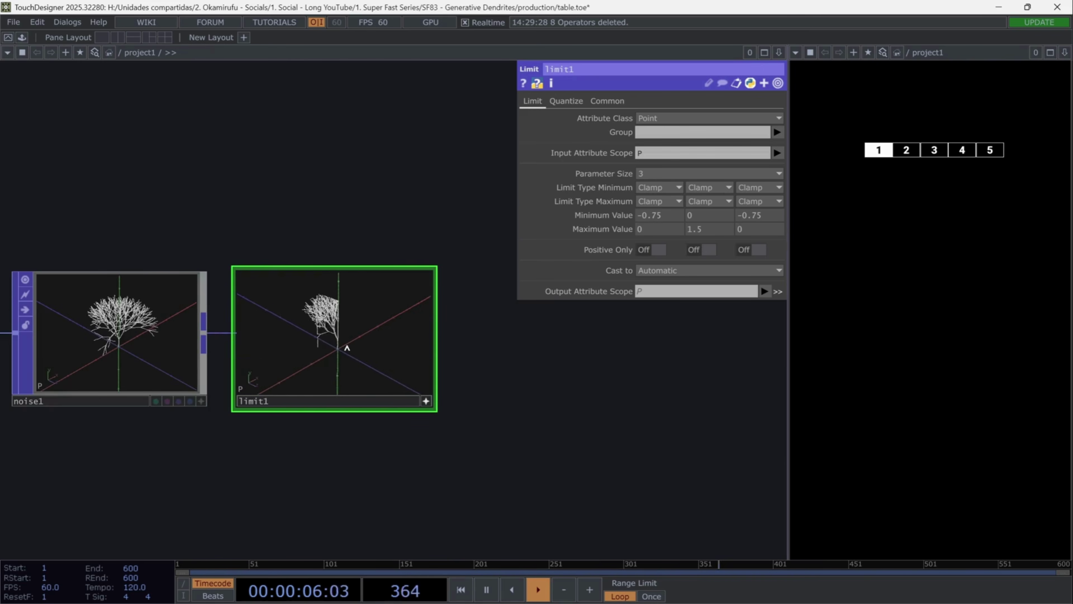
Add a Pattern POP after limit1
click(426, 401)
click(427, 350)
text(patt)
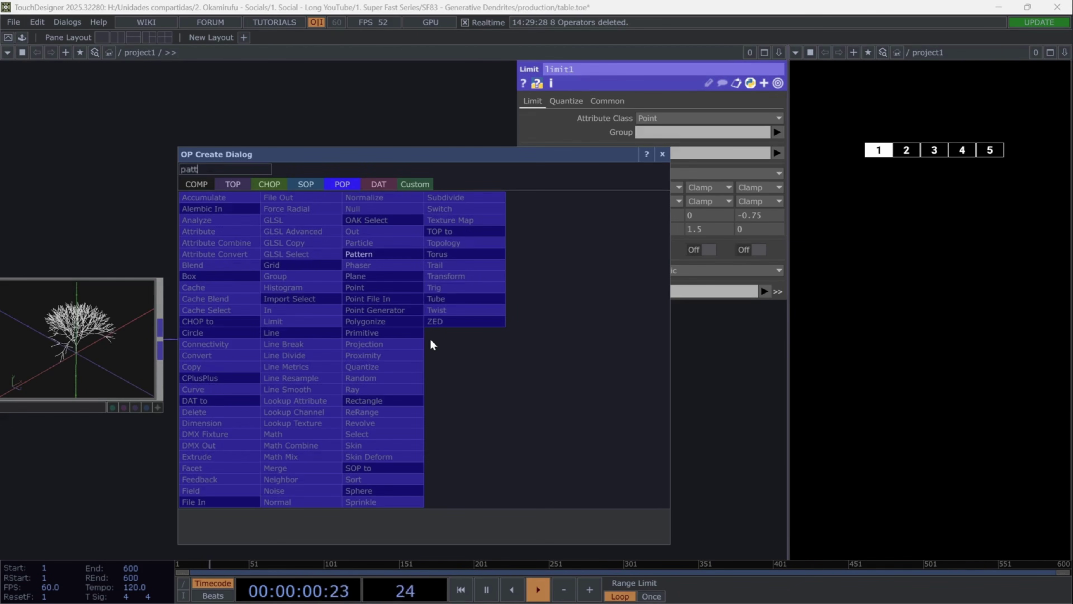
click(382, 255)
click(427, 296)
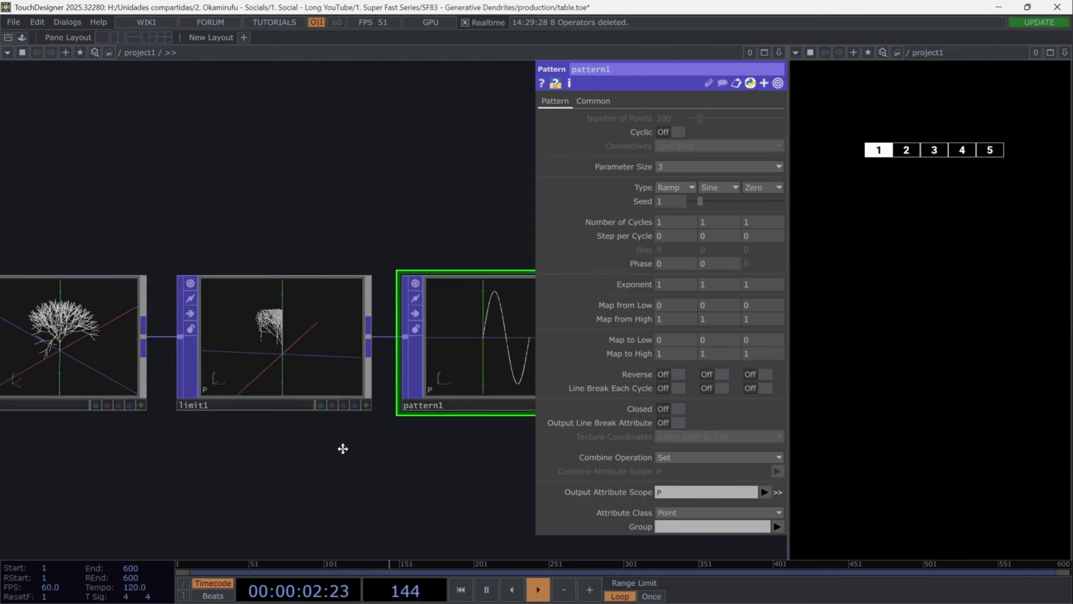
Set pattern1's Type to Random for all three components
click(675, 187)
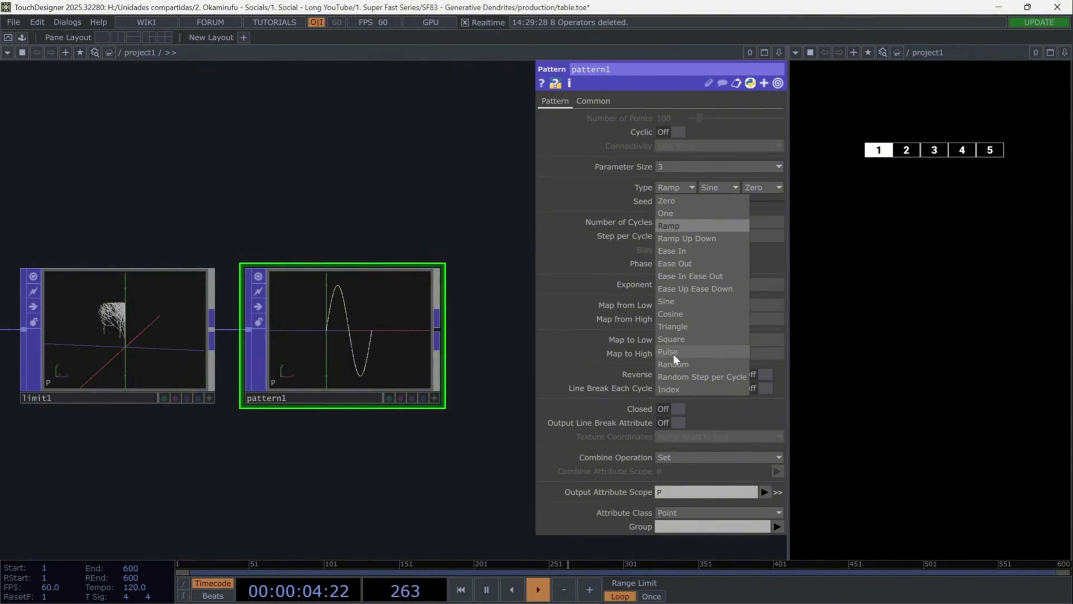
click(709, 226)
click(719, 187)
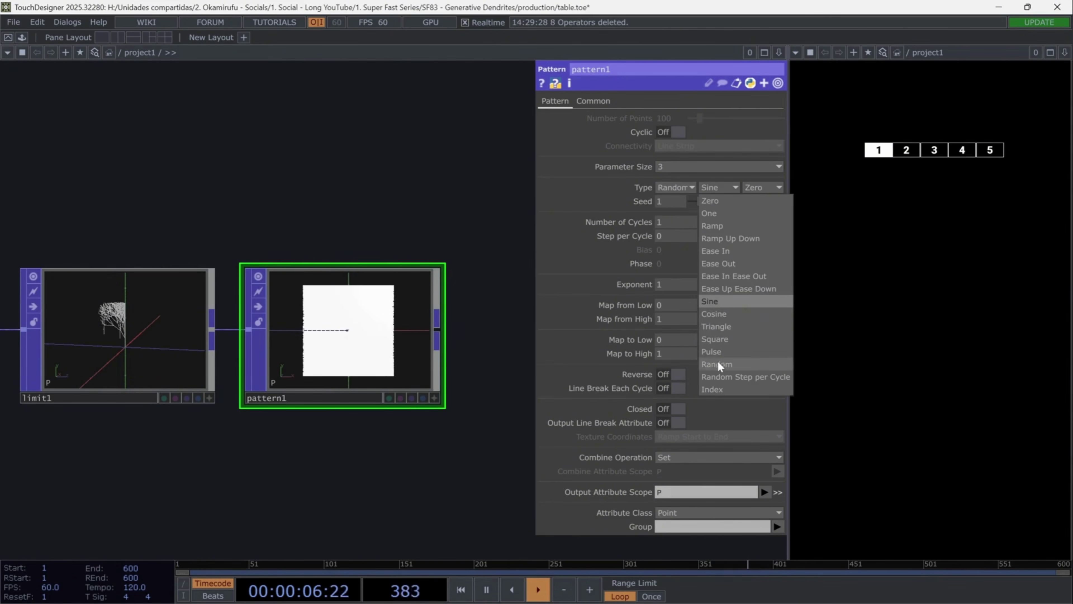
click(727, 357)
click(749, 192)
click(756, 367)
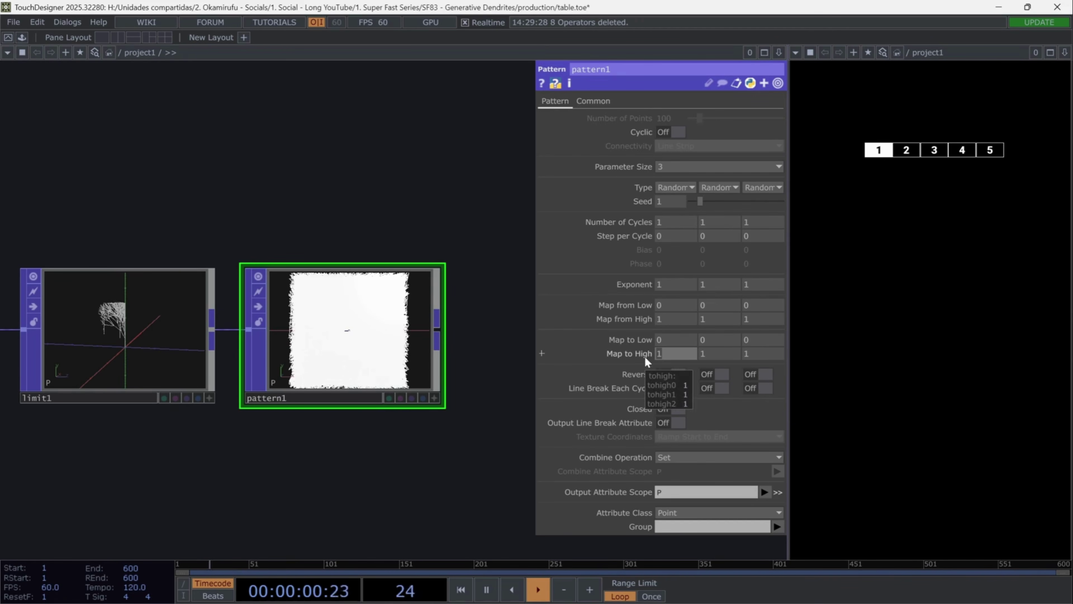
Set pattern1's Map to High to 360 for all three components
text(360)
click(705, 353)
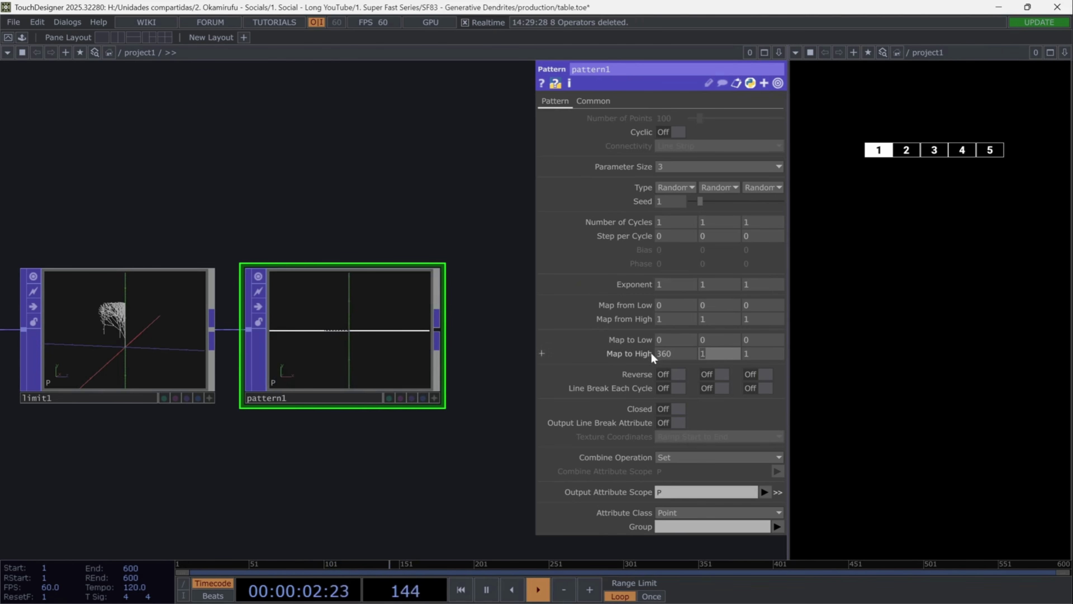
text(360)
key(Tab)
text(360)
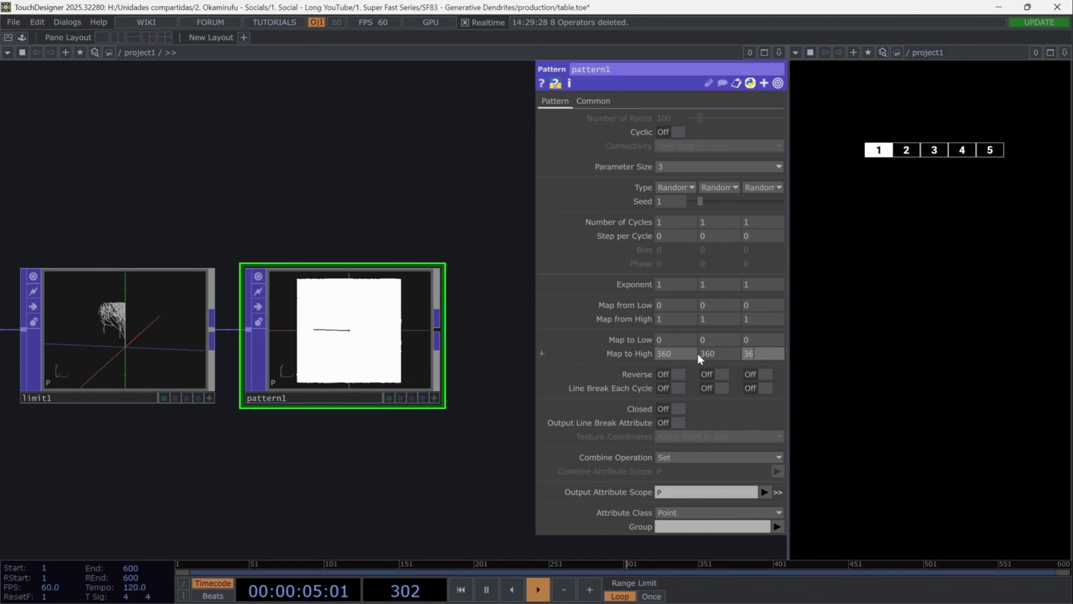
key(Return)
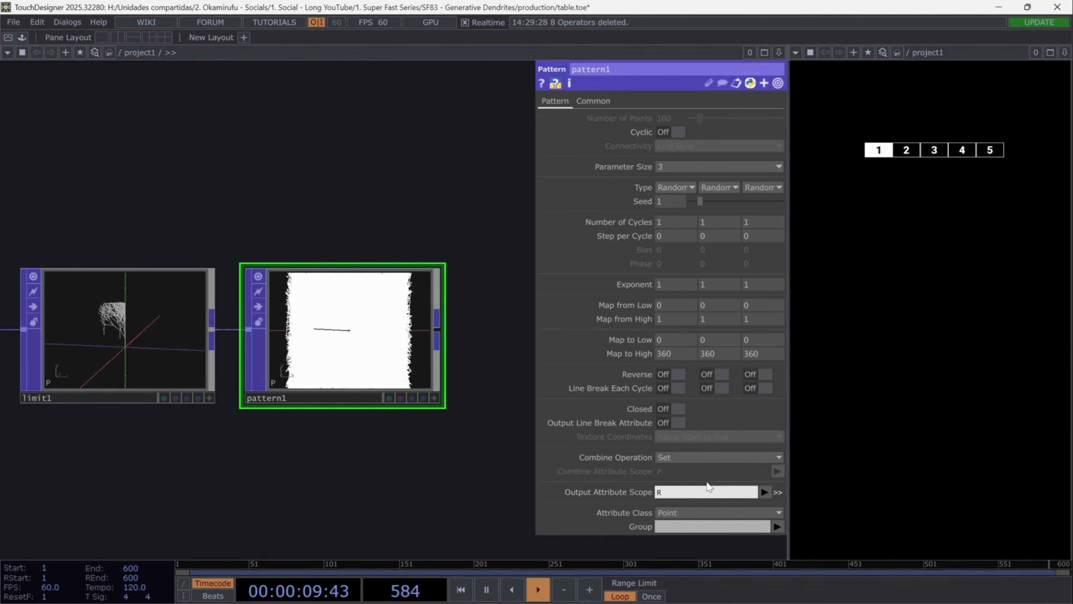
Write pattern1's output to the attribute Rot, overriding the automatic attribute with 3 float components
click(708, 487)
text(Rot)
key(Return)
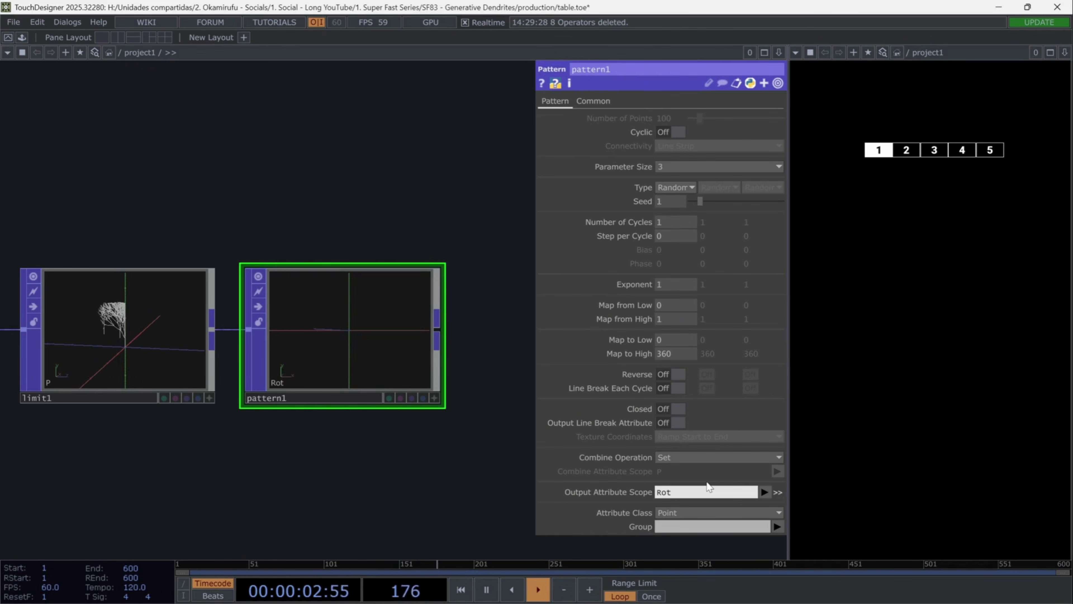
click(664, 507)
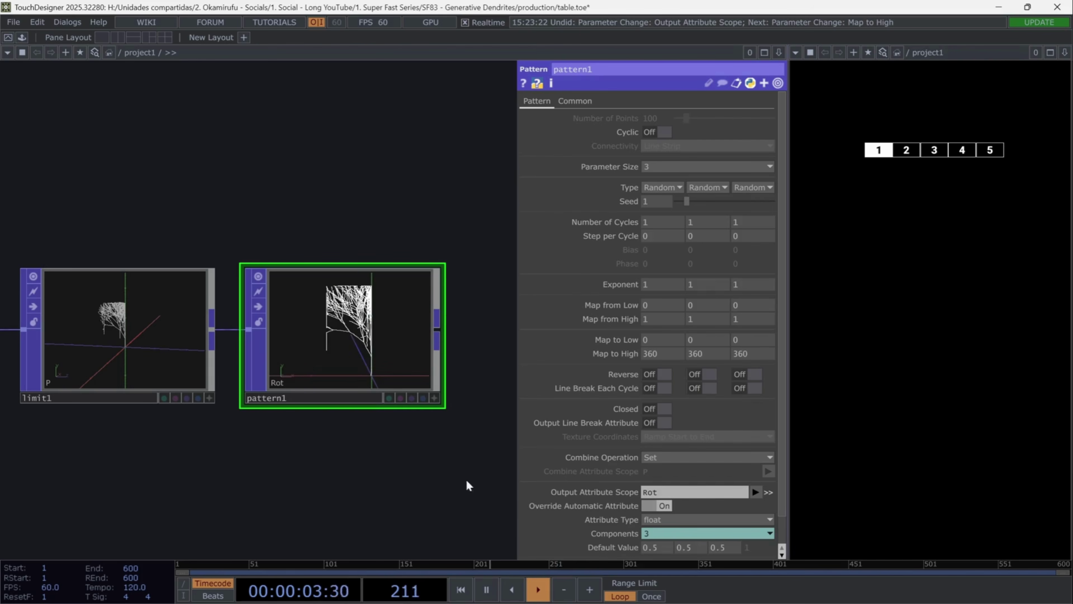
Add a second Pattern POP after pattern1
drag(359, 474, 215, 474)
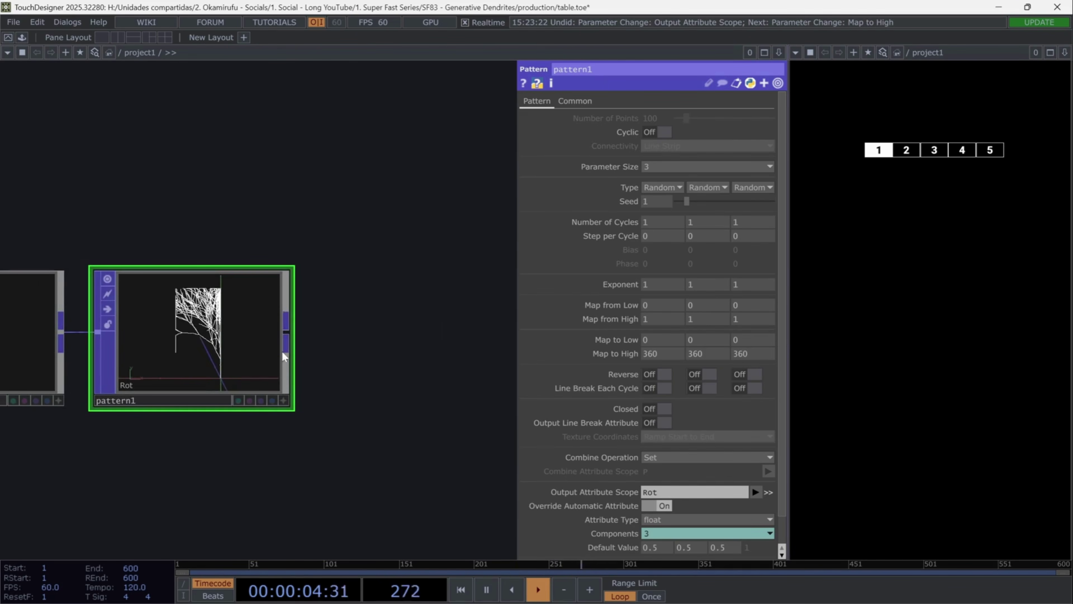
key(Tab)
text(patt)
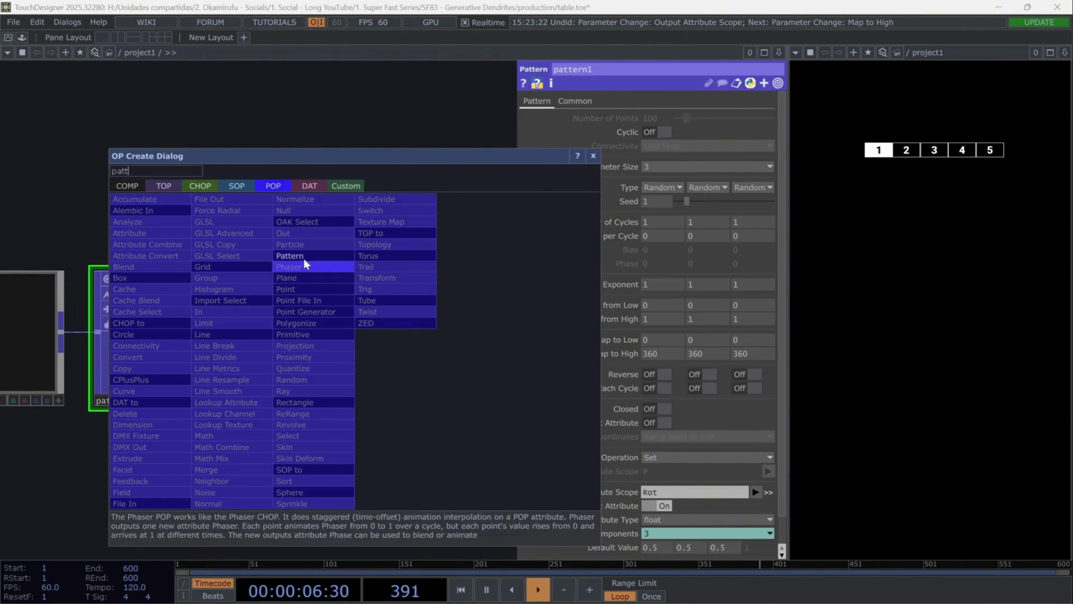
click(295, 255)
drag(324, 447, 243, 432)
scroll(244, 437, down, 2)
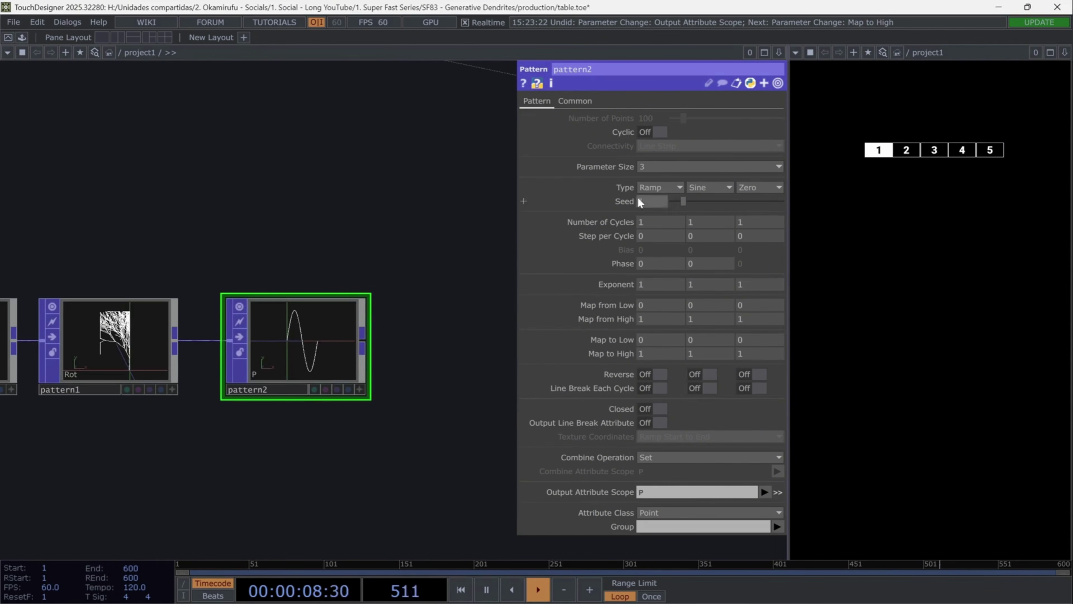
Set pattern2 to a Ramp Up Down mapped from 0.1 to 1.5, and output it to the PointScale attribute
click(652, 187)
click(687, 236)
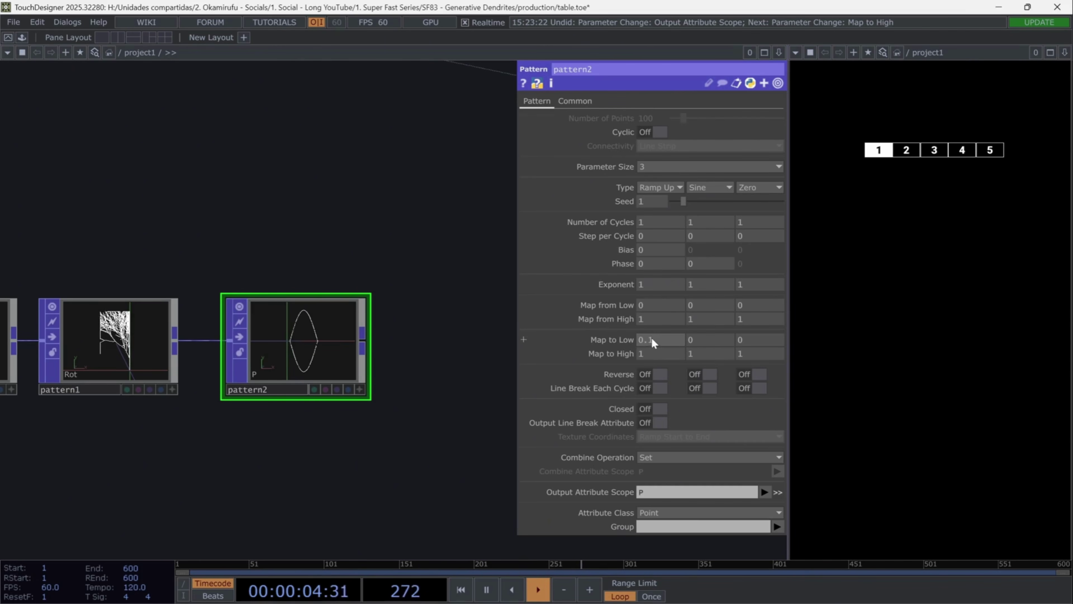
click(651, 354)
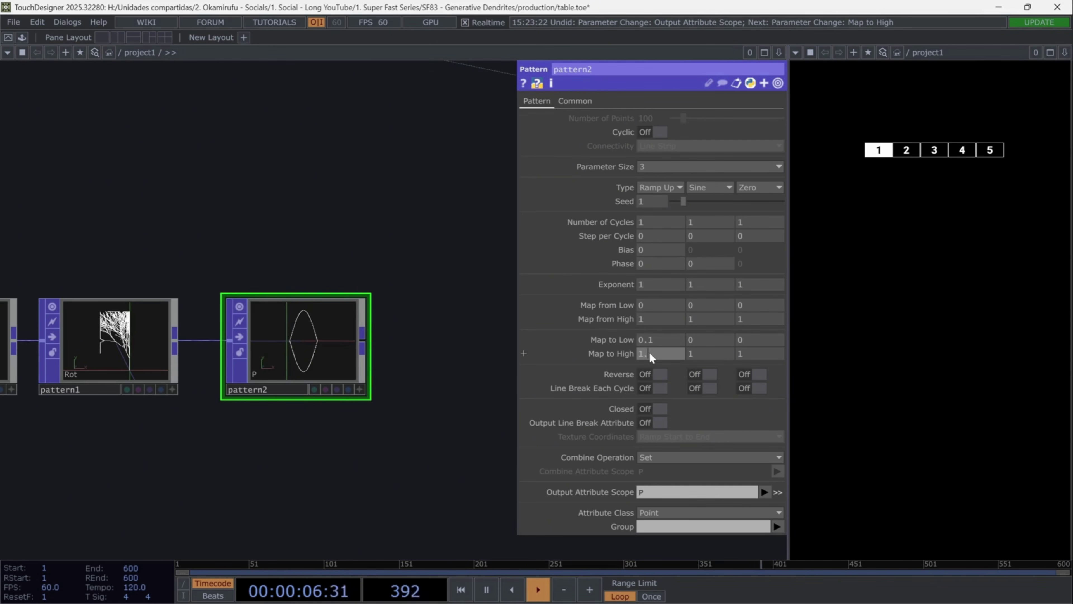
key(Return)
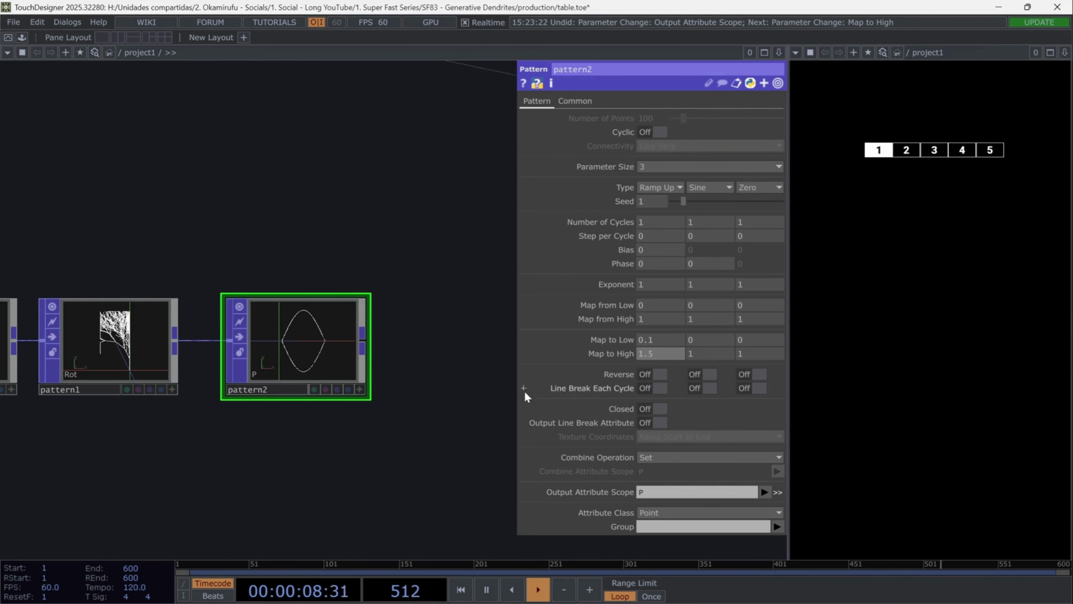
click(765, 492)
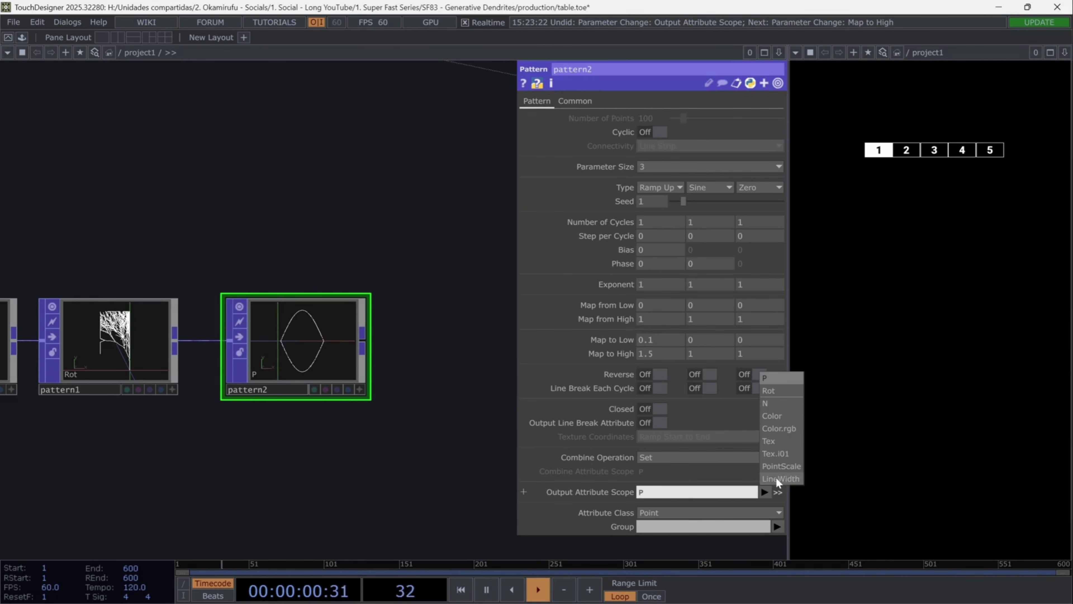
click(782, 463)
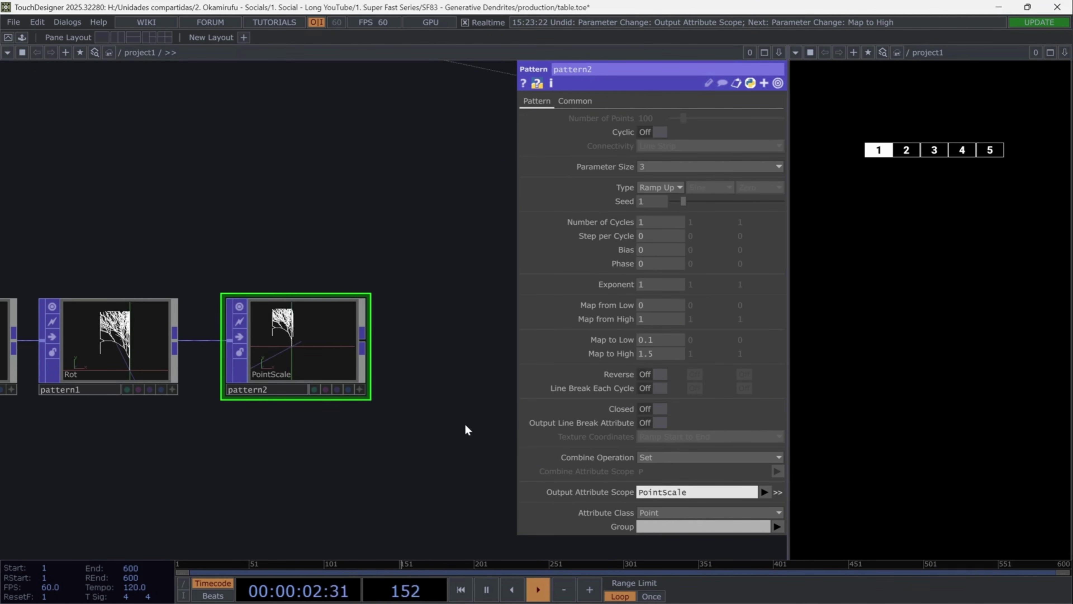
Add a Box POP above pattern2 and set its Uniform Scale to 0.01
key(Tab)
text(box)
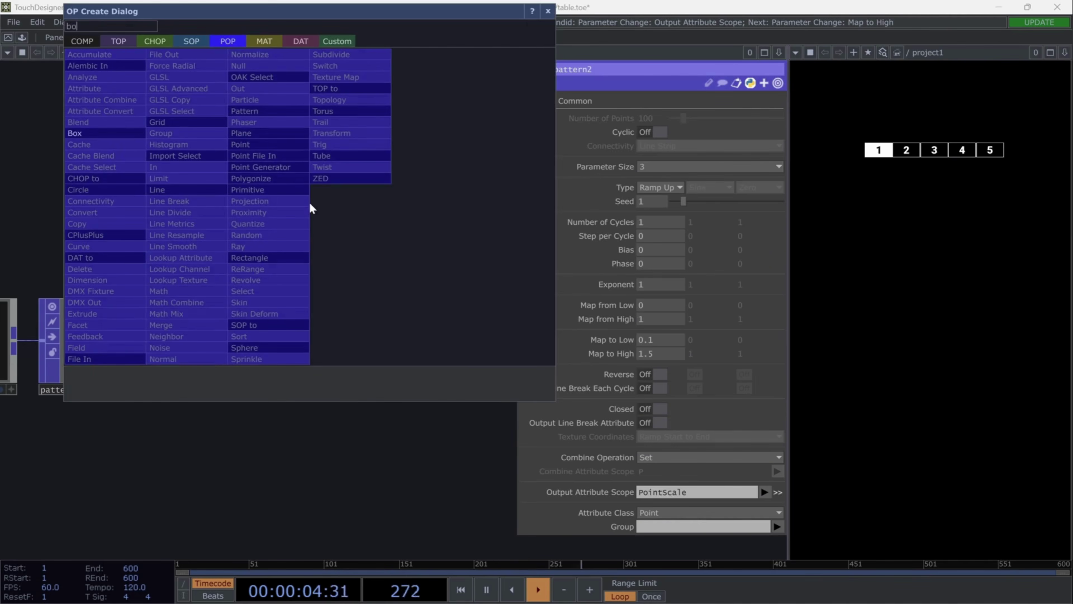
key(Return)
click(311, 207)
drag(309, 206, 283, 207)
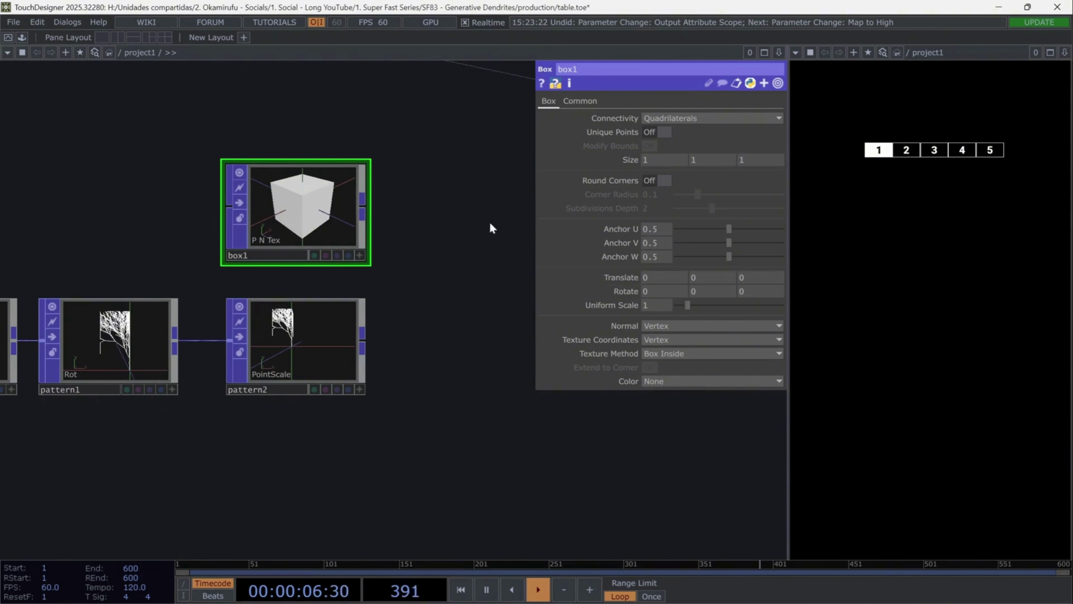
text(0.0)
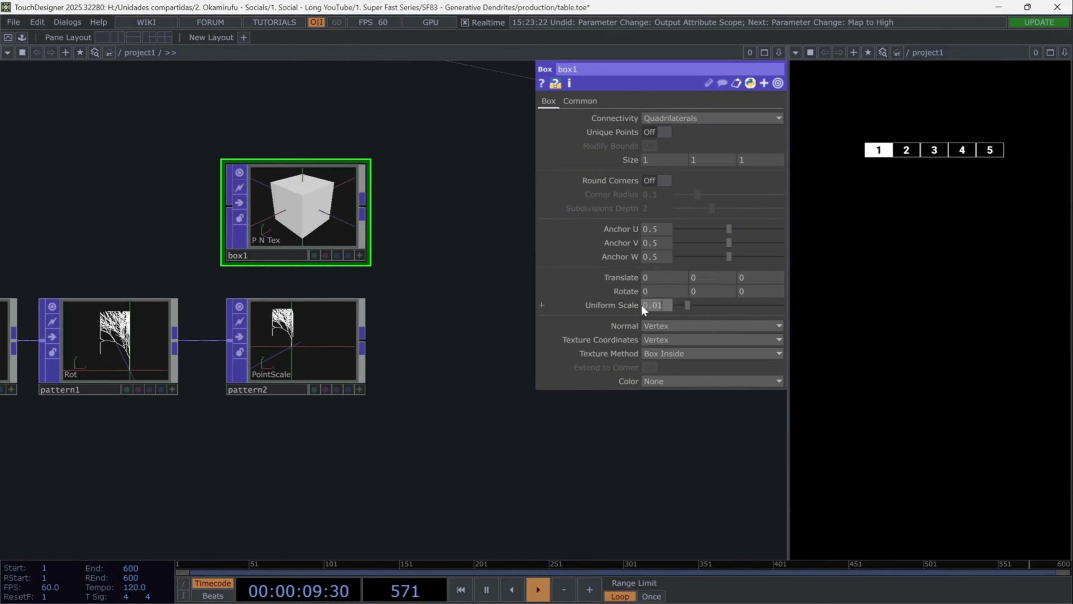
key(Return)
Add a Copy POP with box1 as its first input and pattern2 as its second input
text(opy)
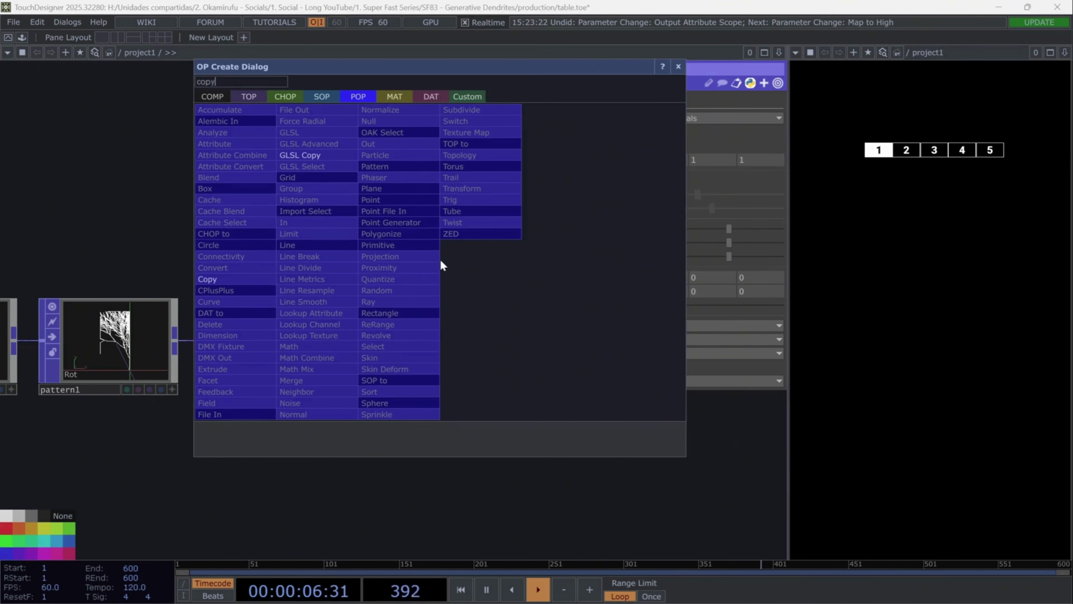
key(Return)
click(431, 261)
drag(427, 423, 298, 431)
drag(305, 271, 381, 298)
drag(232, 217, 314, 286)
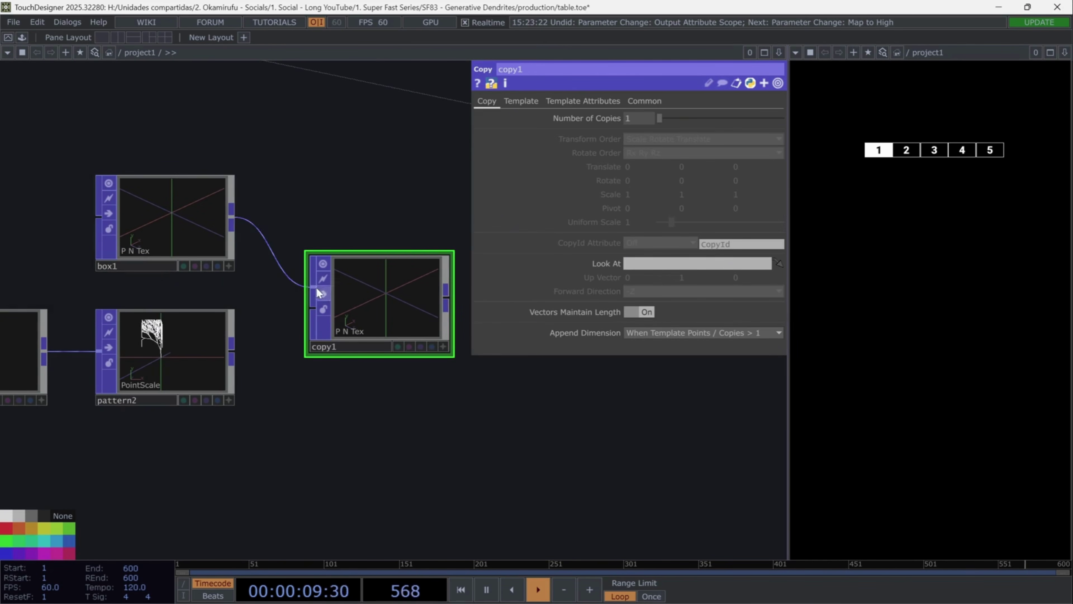
drag(298, 325, 313, 311)
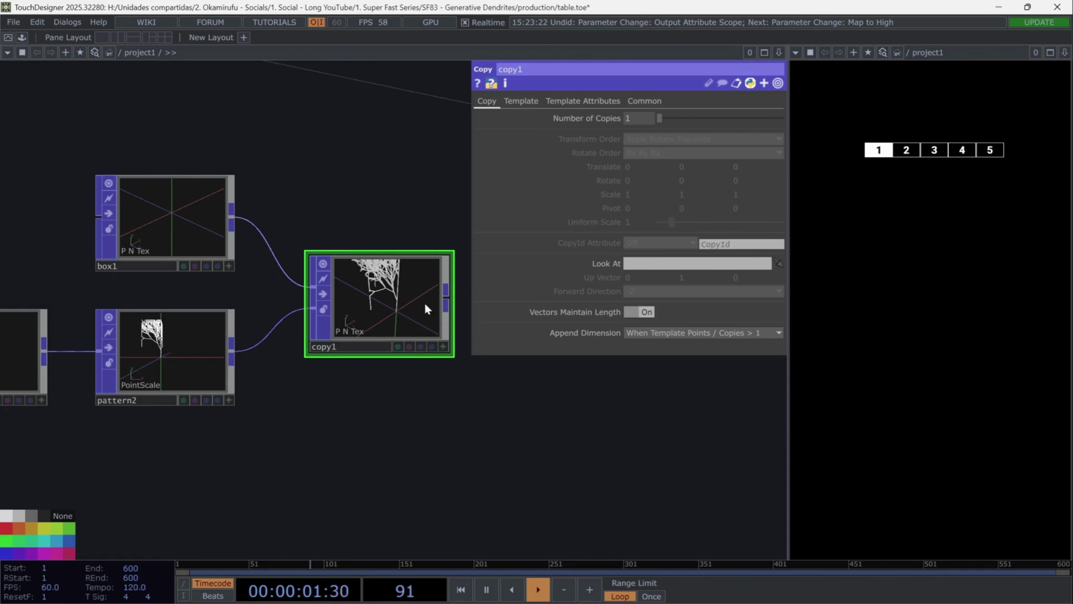
drag(395, 390, 315, 344)
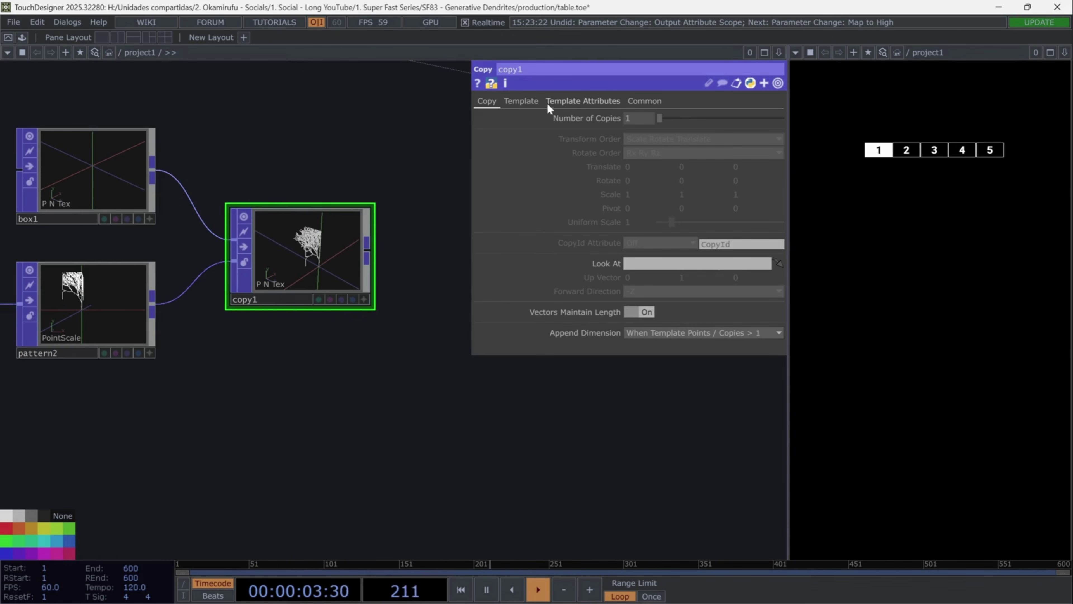
Turn on copy1's Template Rotate with Rot and Template Scale with PointScale
click(558, 102)
click(524, 101)
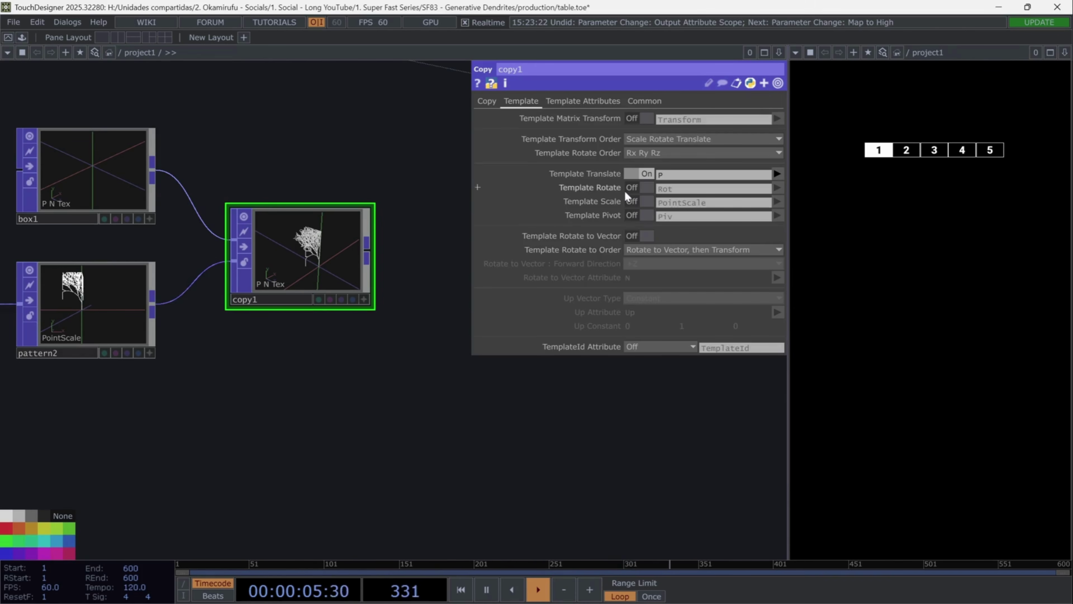
click(643, 189)
click(646, 203)
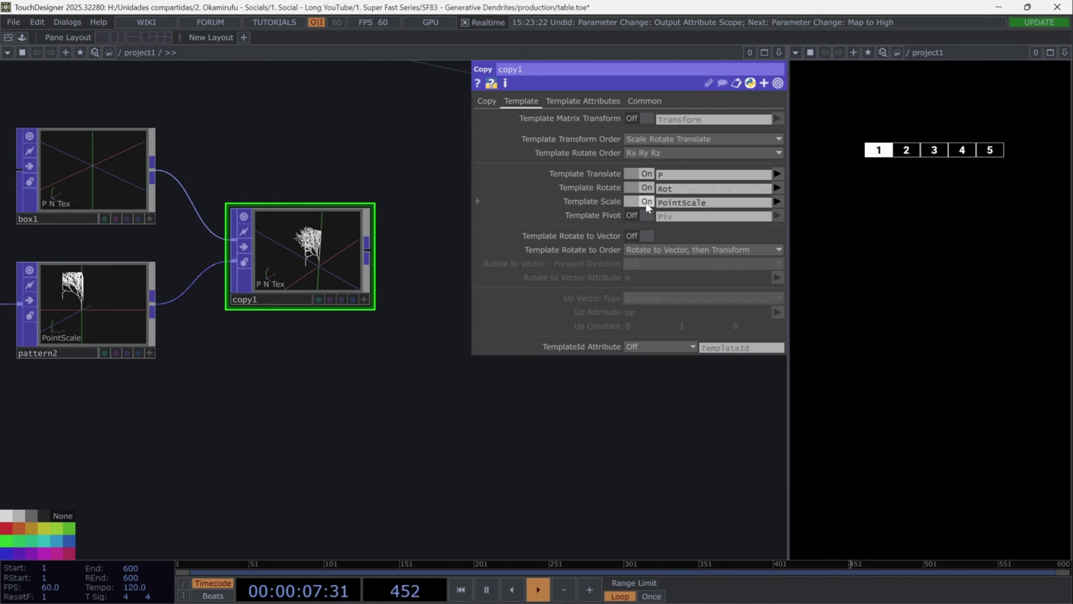
Examine the copied branch geometry in copy1's viewer up close and from several angles
scroll(308, 204, up, 6)
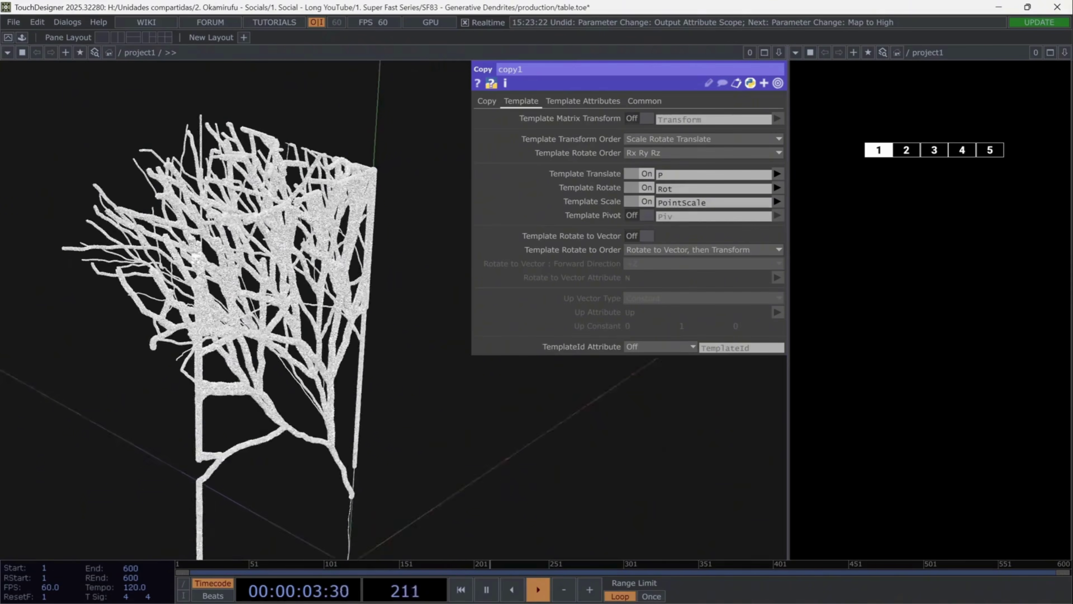
scroll(190, 267, down, 6)
scroll(162, 415, down, 6)
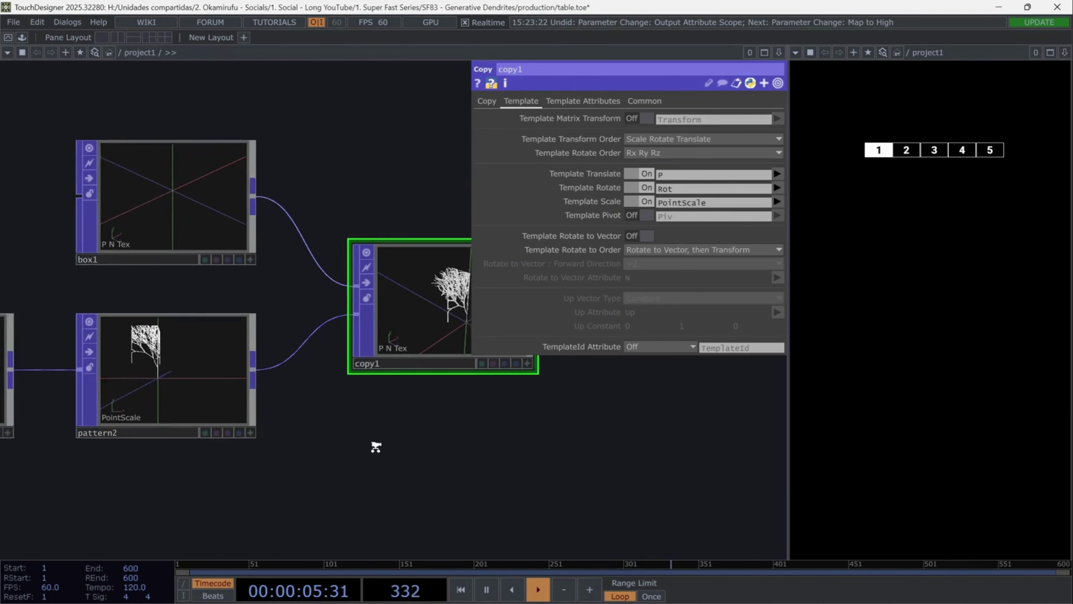
drag(355, 463, 261, 394)
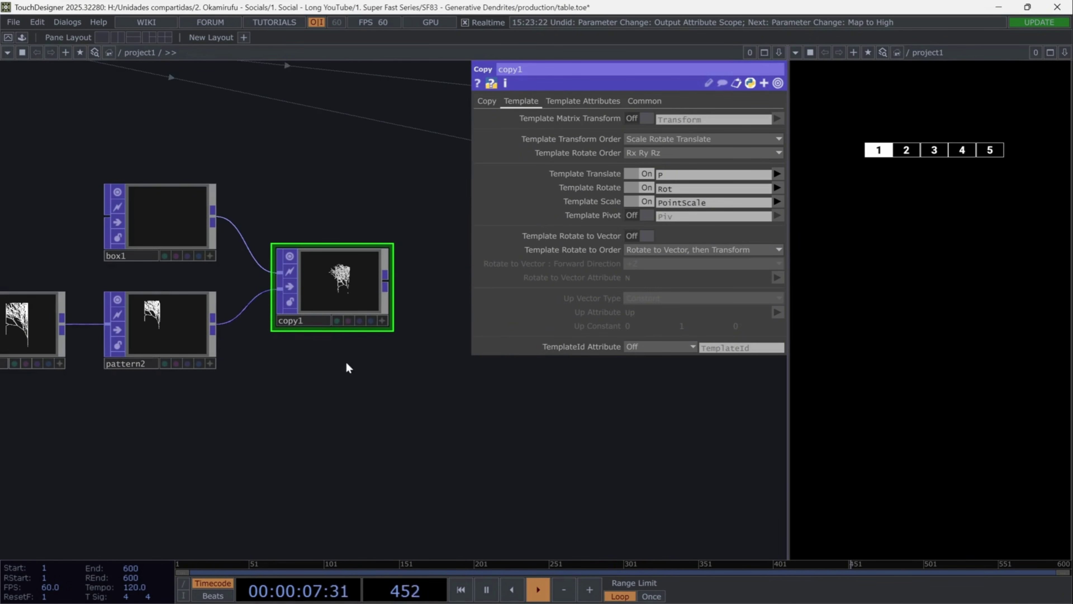
click(383, 321)
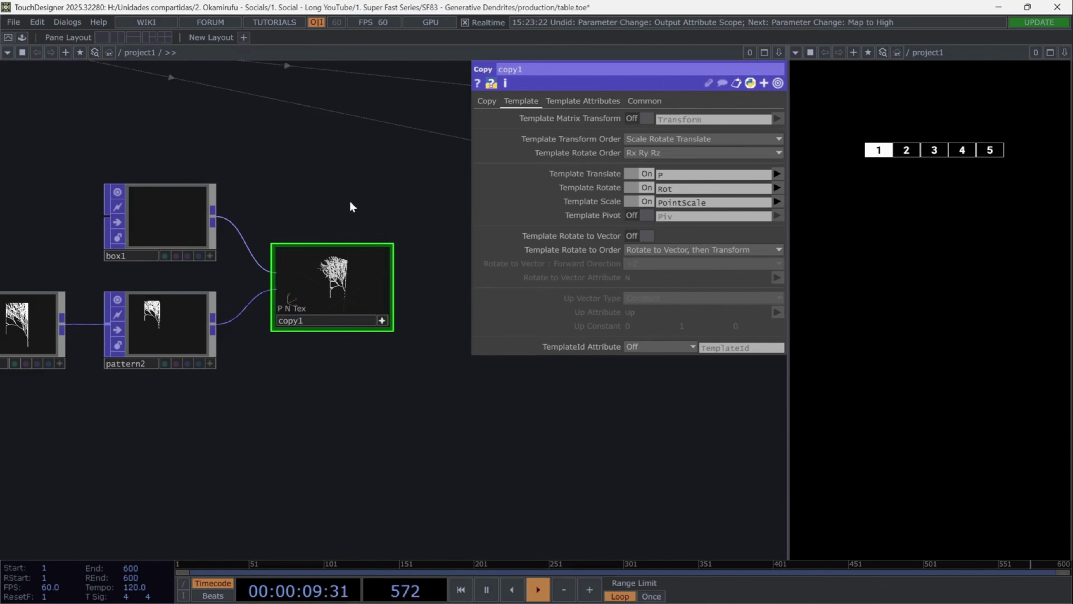
scroll(351, 186, up, 5)
drag(351, 184, 337, 17)
drag(253, 296, 59, 269)
drag(268, 313, 380, 326)
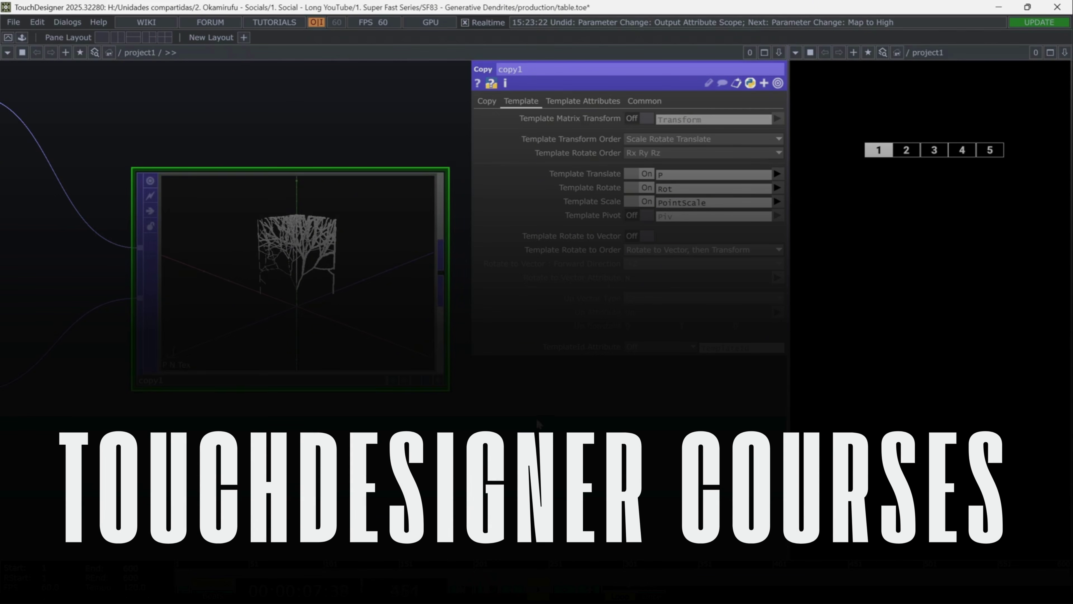
Select the buttonRadio1 widget in the network to show its Radio parameters
scroll(540, 425, down, 6)
scroll(367, 322, down, 5)
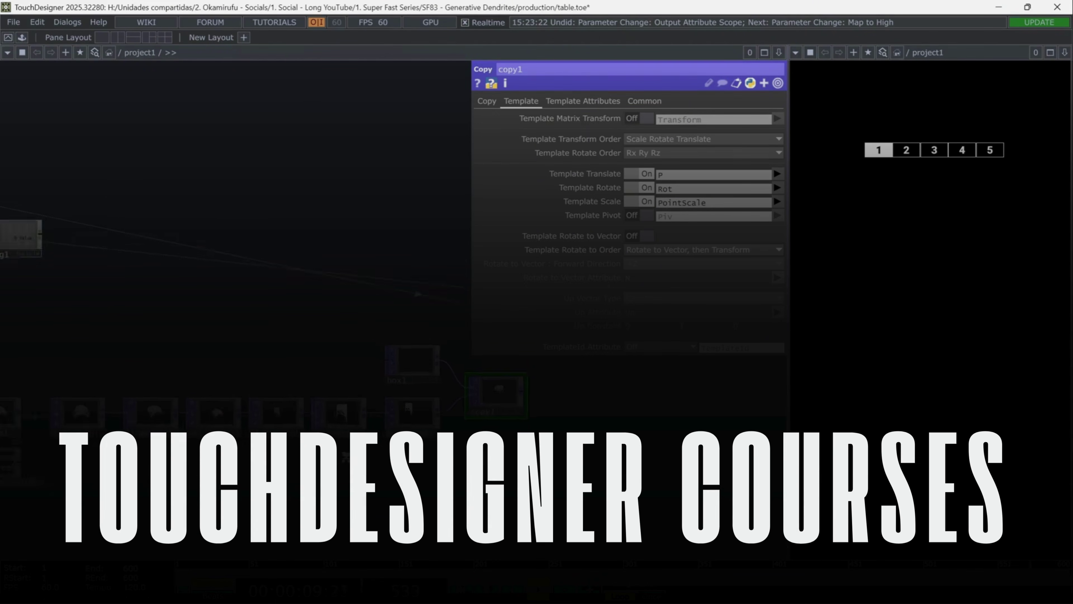
scroll(244, 414, down, 3)
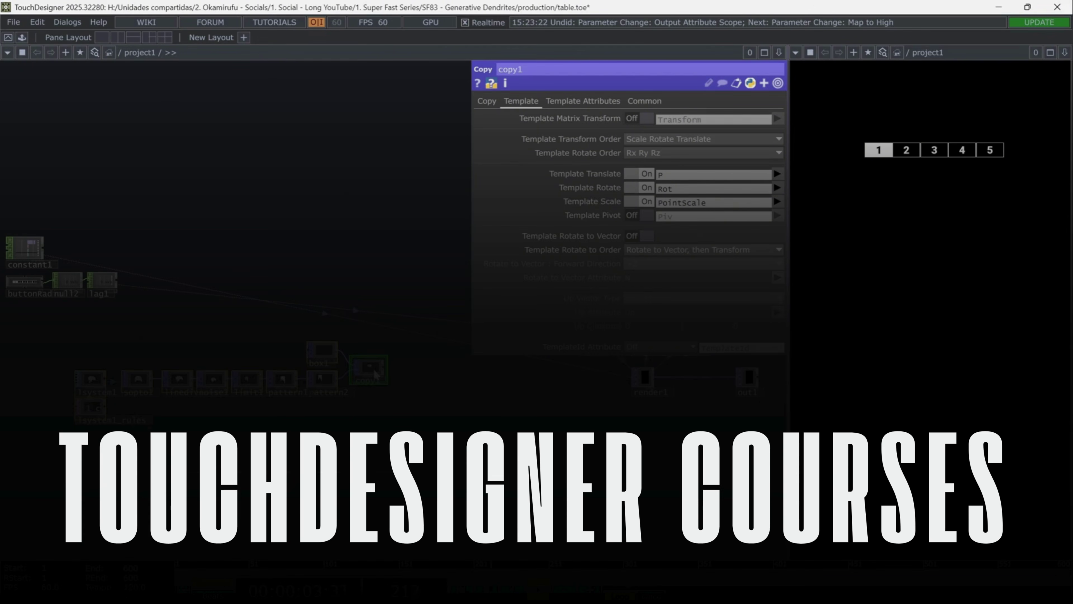
key(ctrl+v)
drag(100, 264, 21, 310)
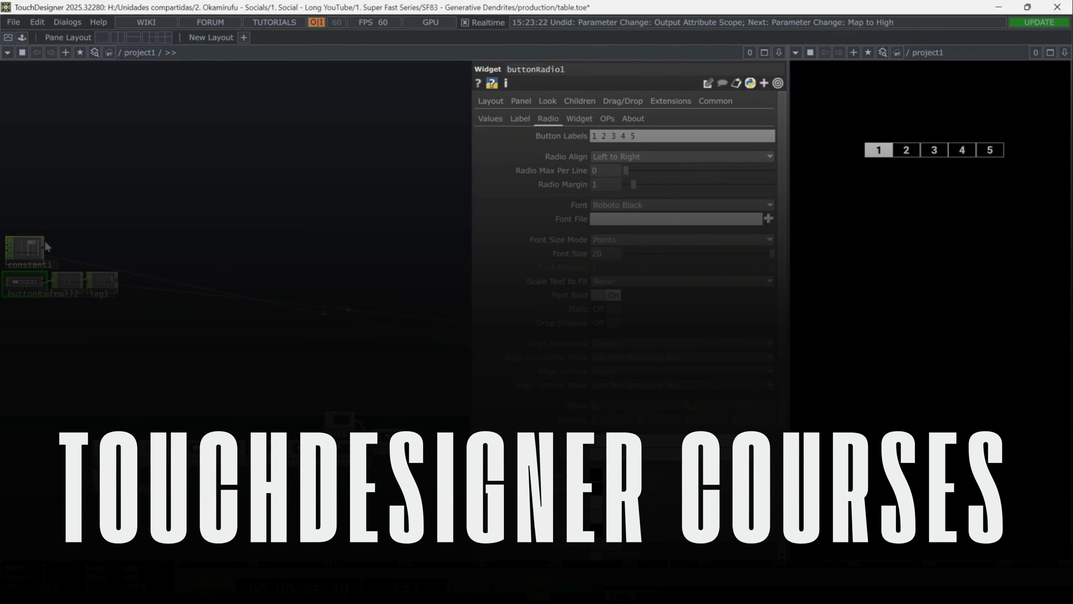
Add a Select POP beside copy1 and set its POP reference to copy1
drag(42, 243, 129, 284)
click(254, 348)
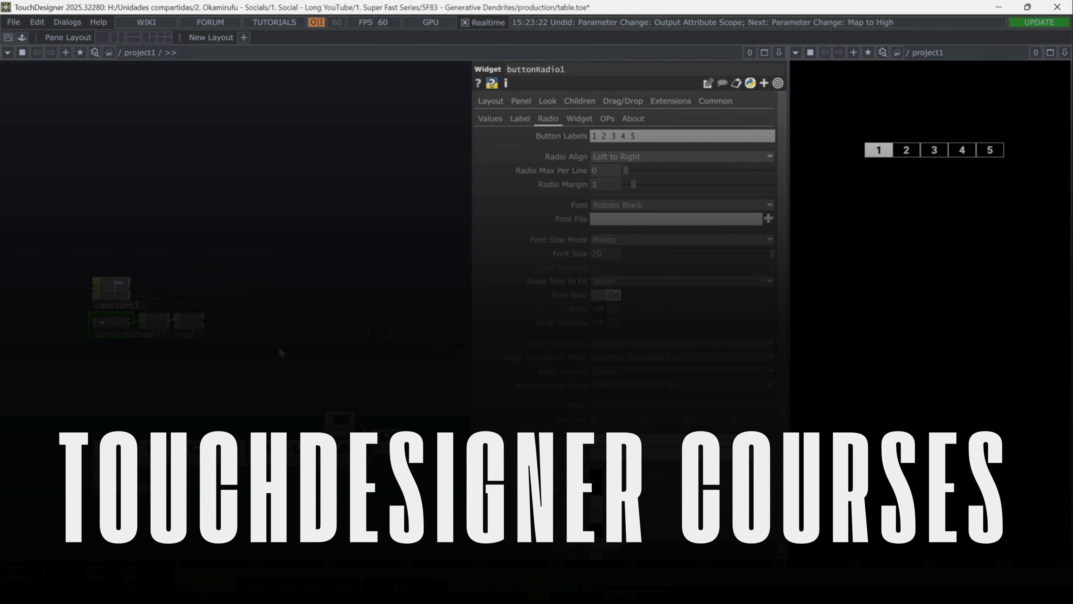
key(p)
drag(427, 402, 488, 287)
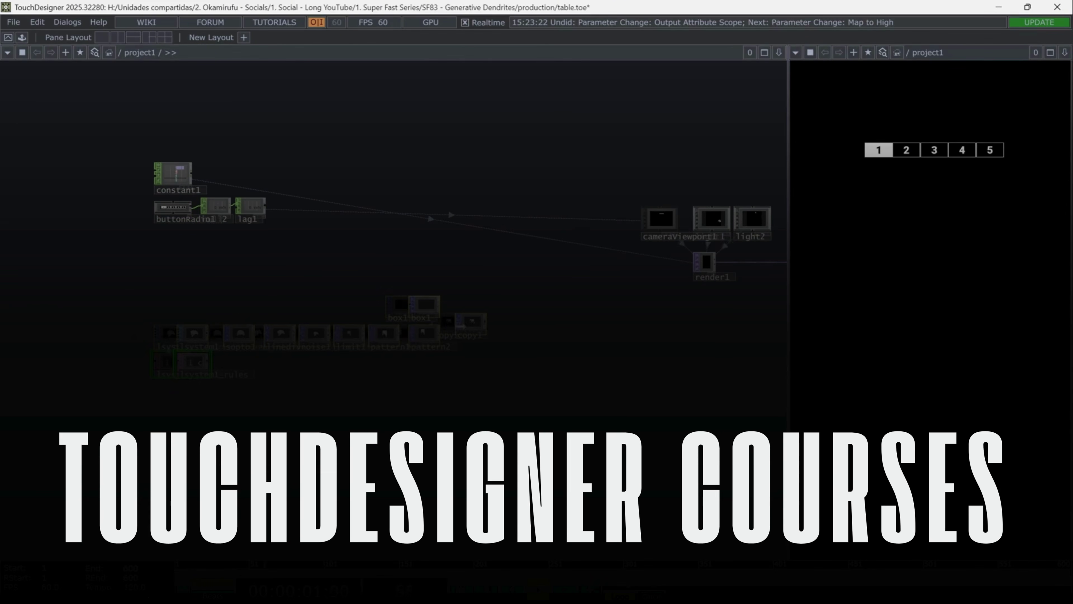
scroll(541, 350, up, 3)
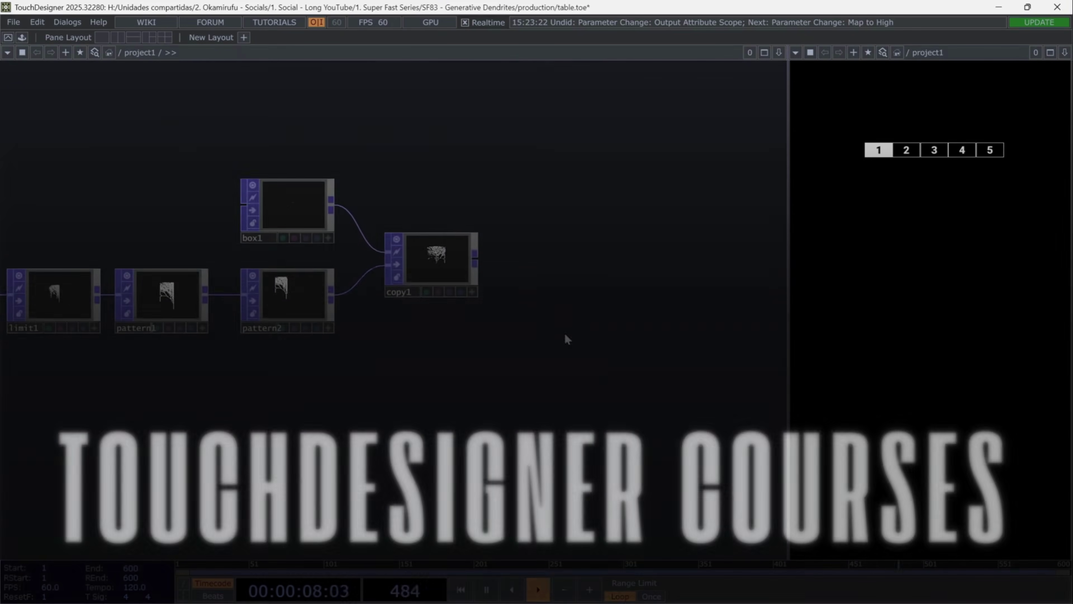
drag(564, 332, 450, 346)
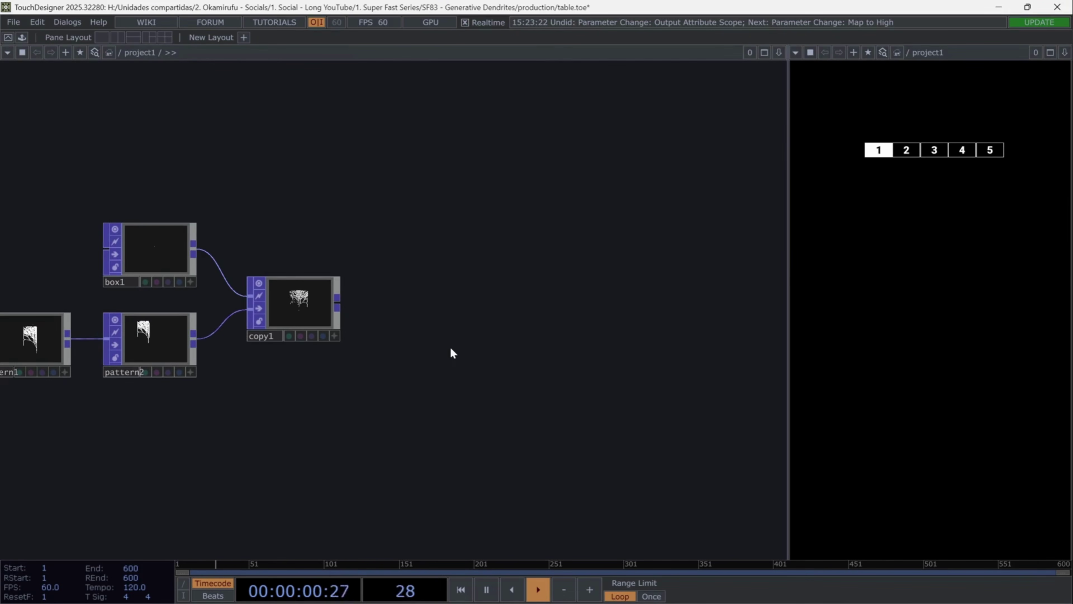
key(Tab)
text(sel)
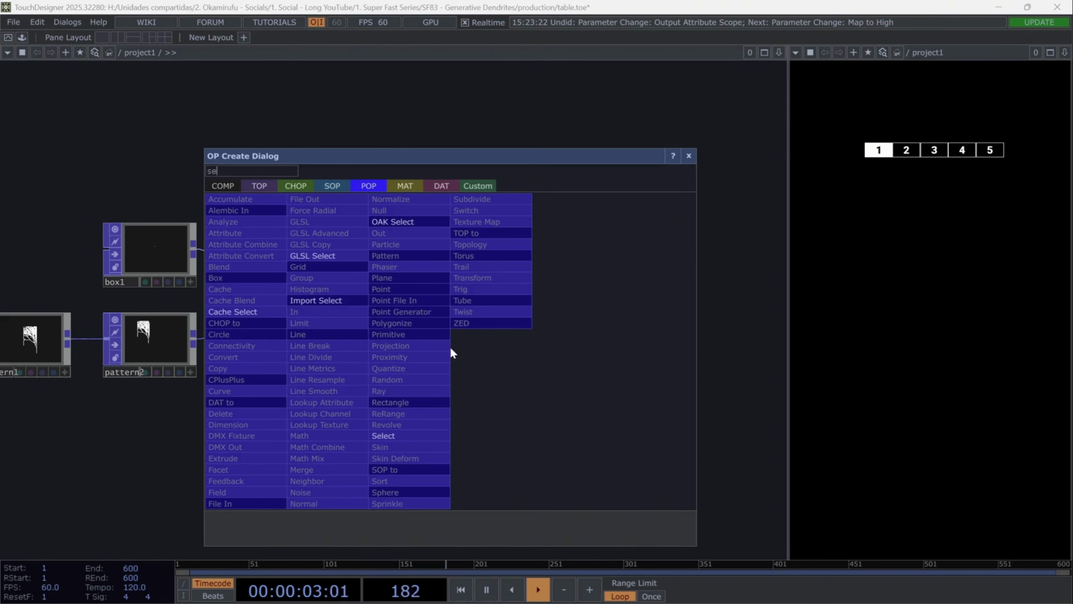
click(417, 438)
click(492, 303)
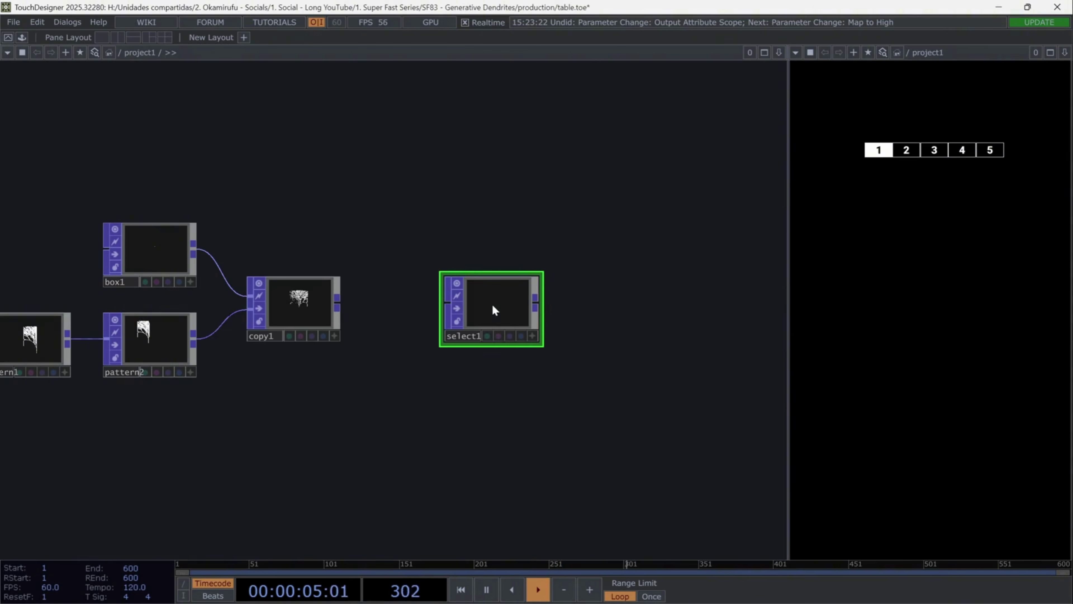
key(p)
drag(300, 302, 592, 118)
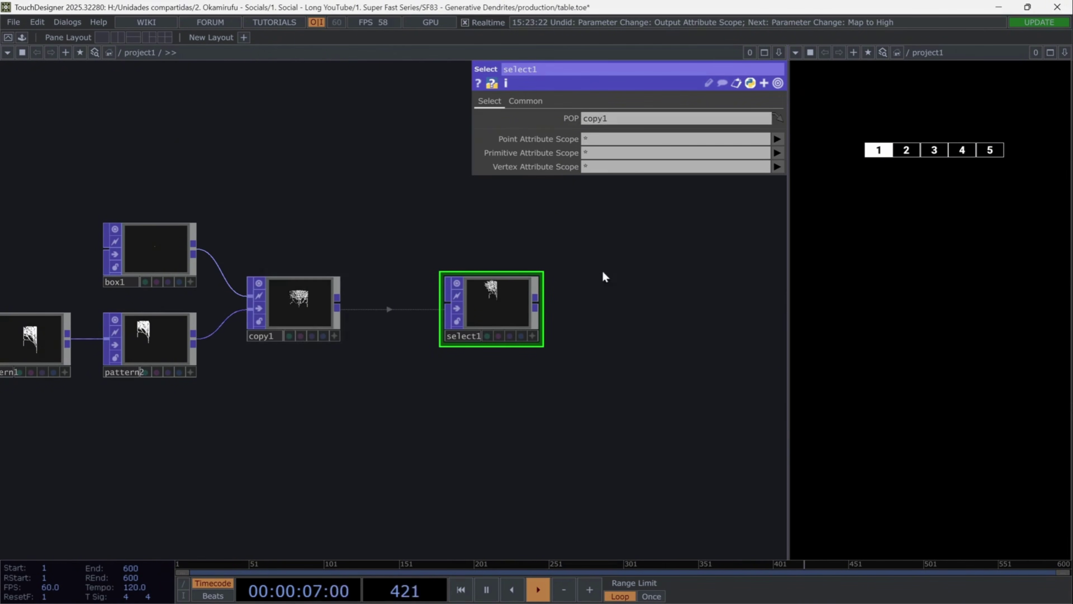
Append a Null POP to select1's output
drag(563, 298, 418, 310)
click(419, 309)
drag(634, 375, 440, 367)
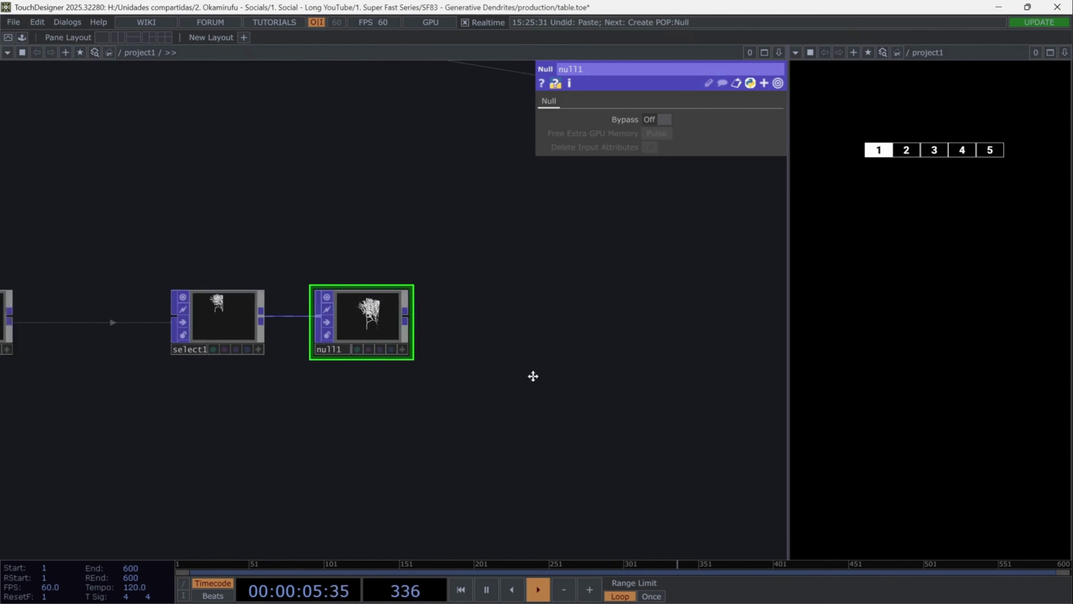
Add a second Select POP beyond null1 and set its POP reference to null1
key(Tab)
text(sel)
click(439, 400)
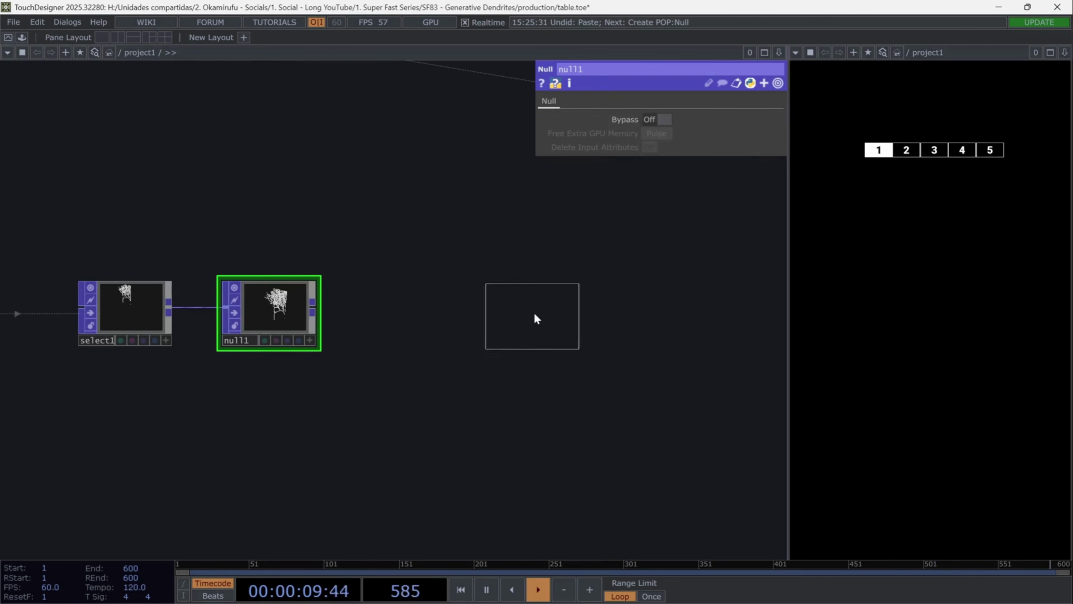
click(532, 311)
drag(277, 304, 672, 121)
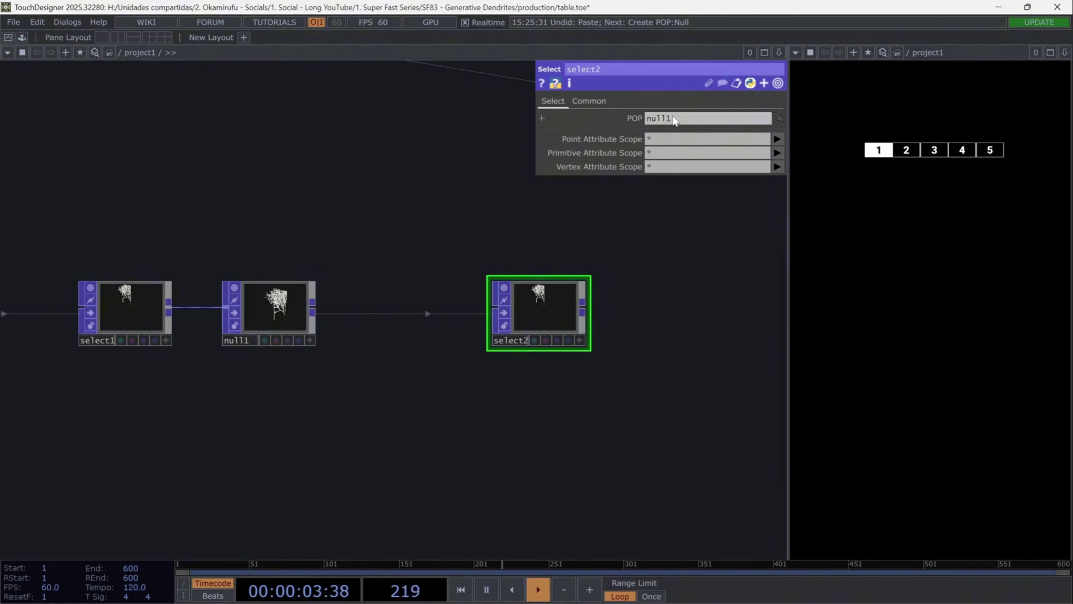
scroll(643, 307, up, 5)
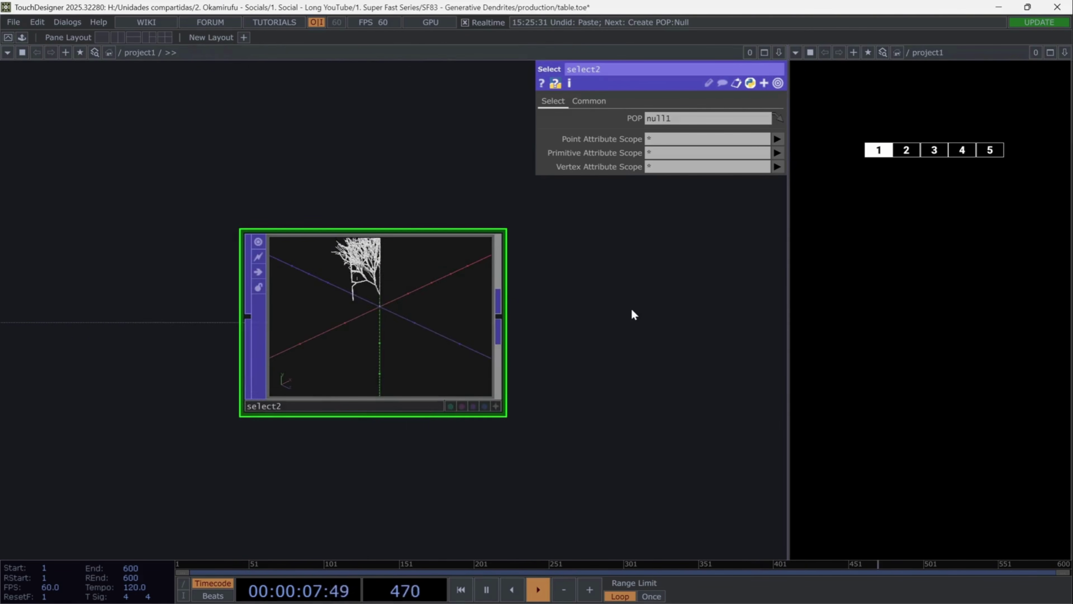
scroll(631, 310, down, 5)
Add a Geometry COMP fed by select2 and place it next to select2
drag(602, 328, 351, 341)
click(332, 323)
key(Tab)
text(ge)
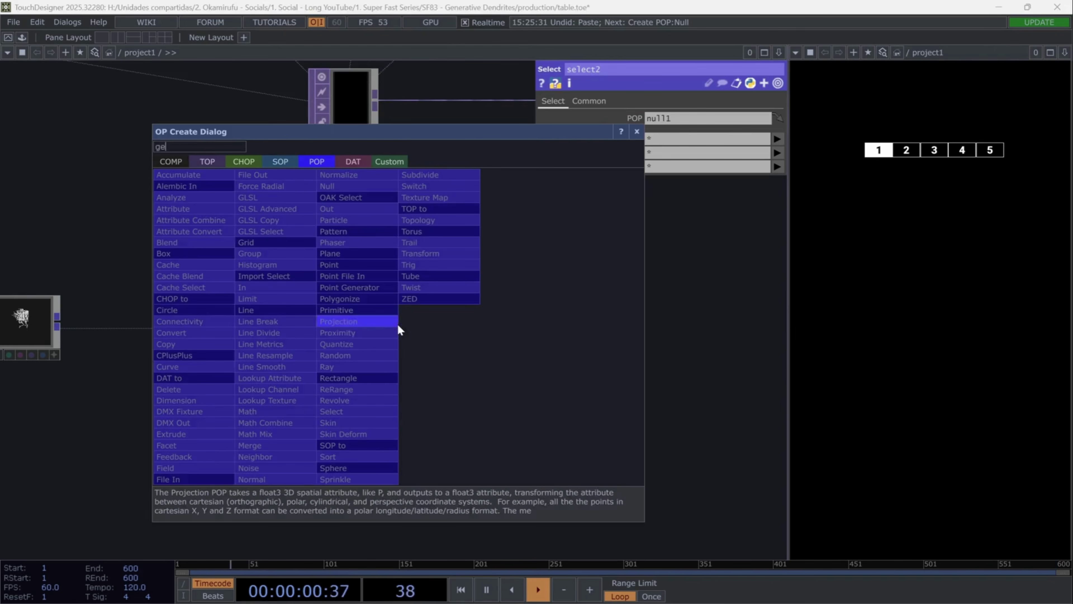
text(o)
click(169, 161)
click(199, 276)
click(206, 178)
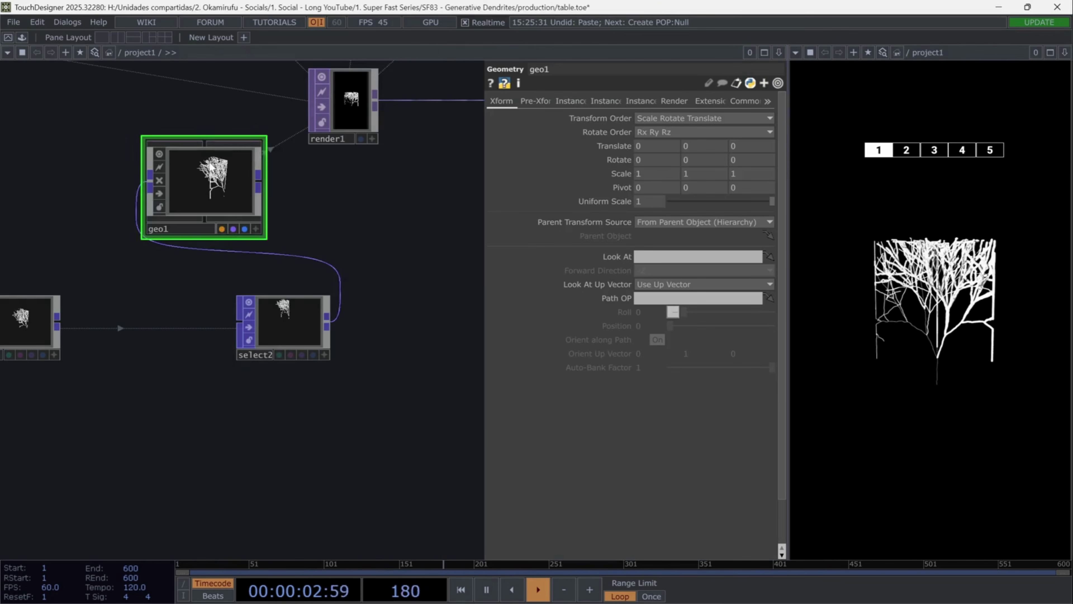
drag(211, 167, 438, 291)
drag(352, 427, 250, 419)
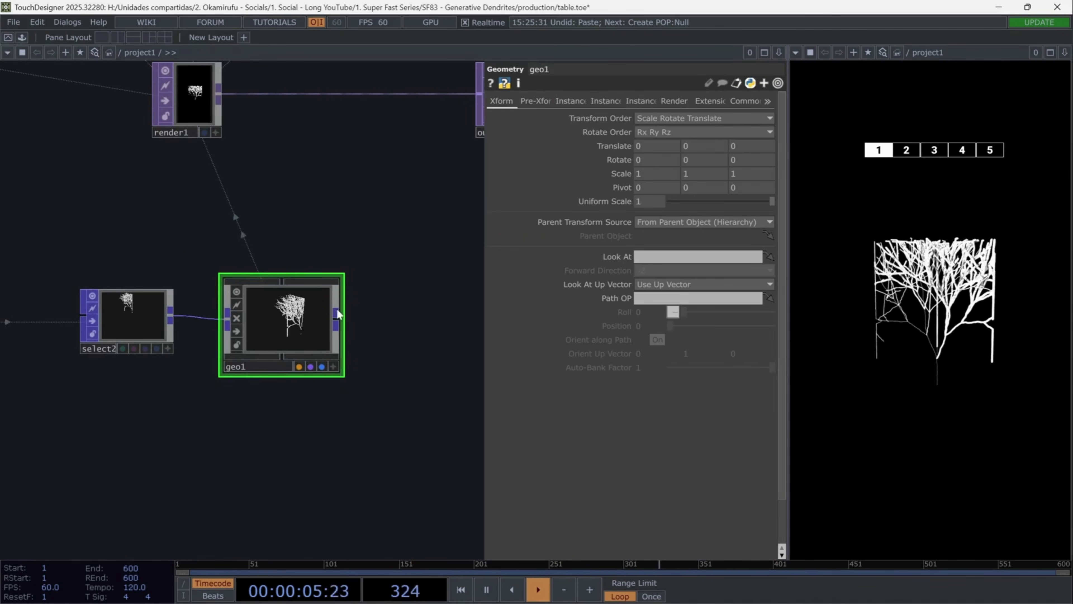
Set geo1's Translate Y to 0.2
click(693, 146)
text(0.2)
key(Tab)
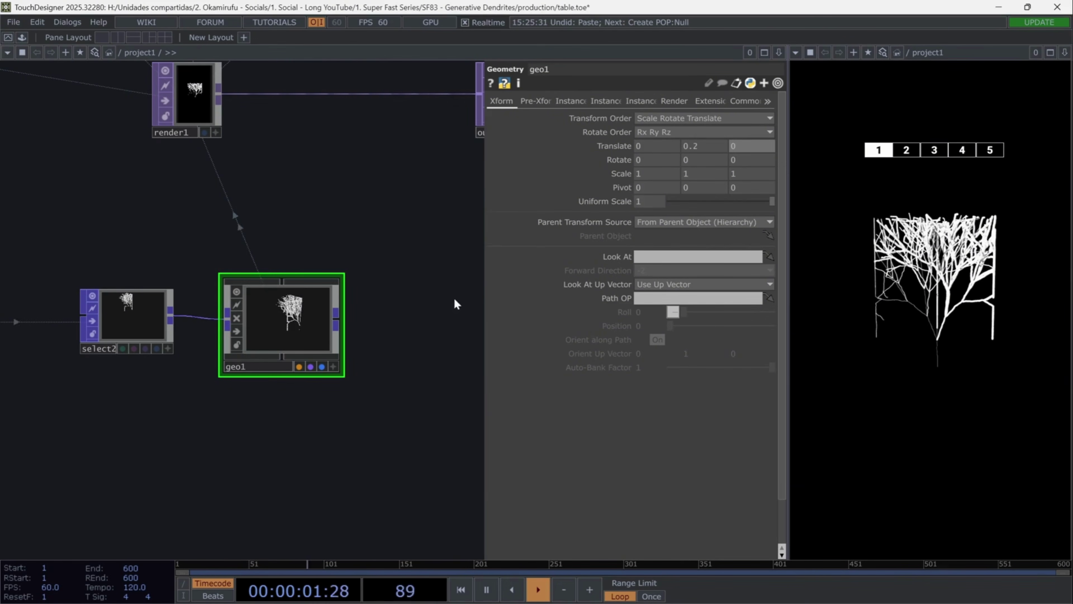
click(411, 316)
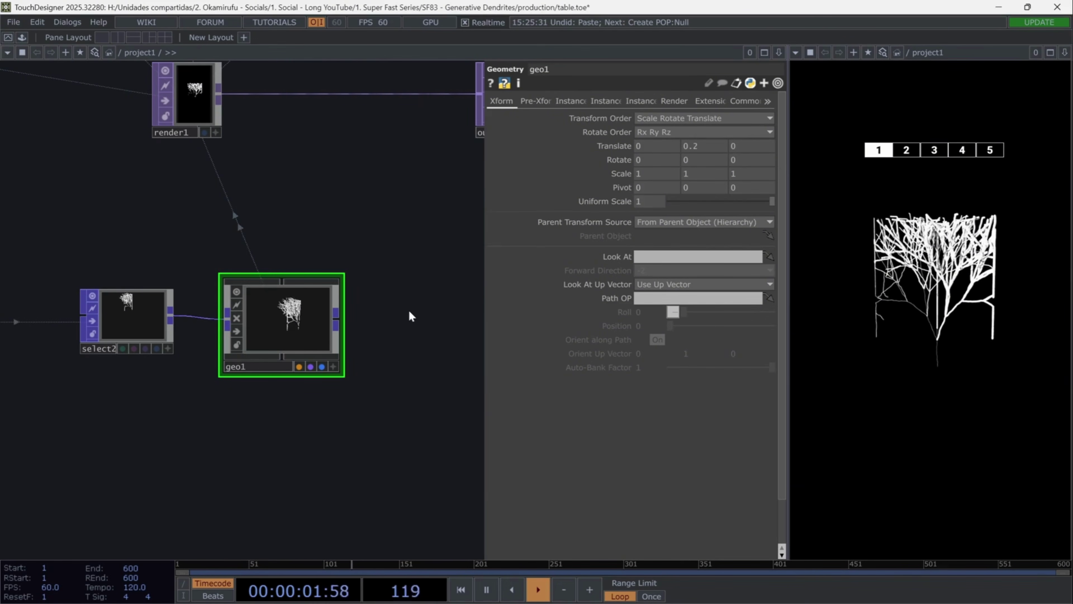
Set geo1's Scale to 1.5 on all three axes
click(645, 175)
text(1.5)
click(694, 174)
text(1.5)
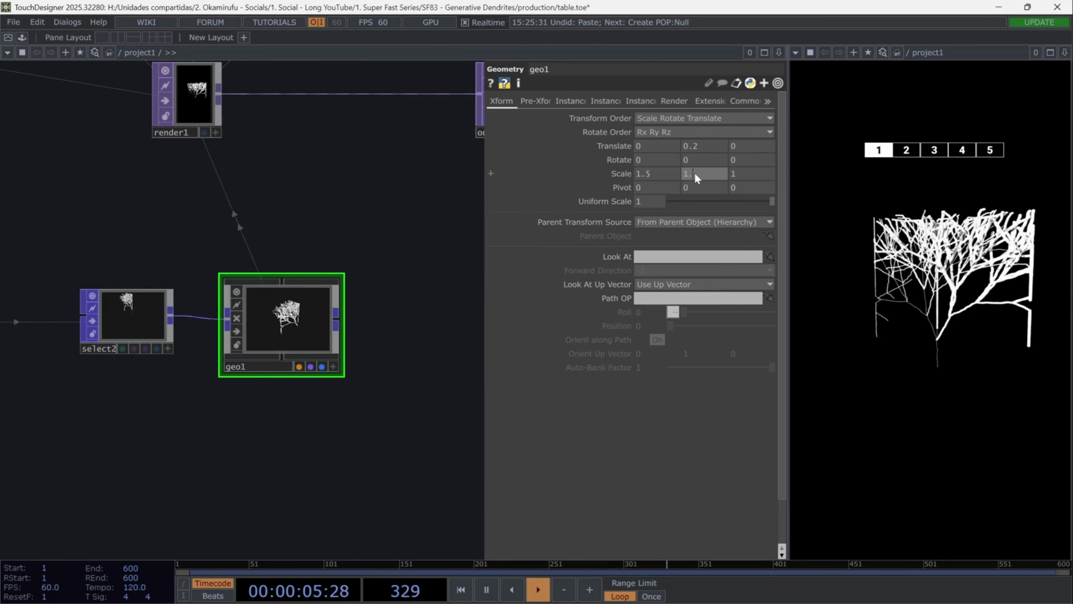
click(749, 179)
key(Return)
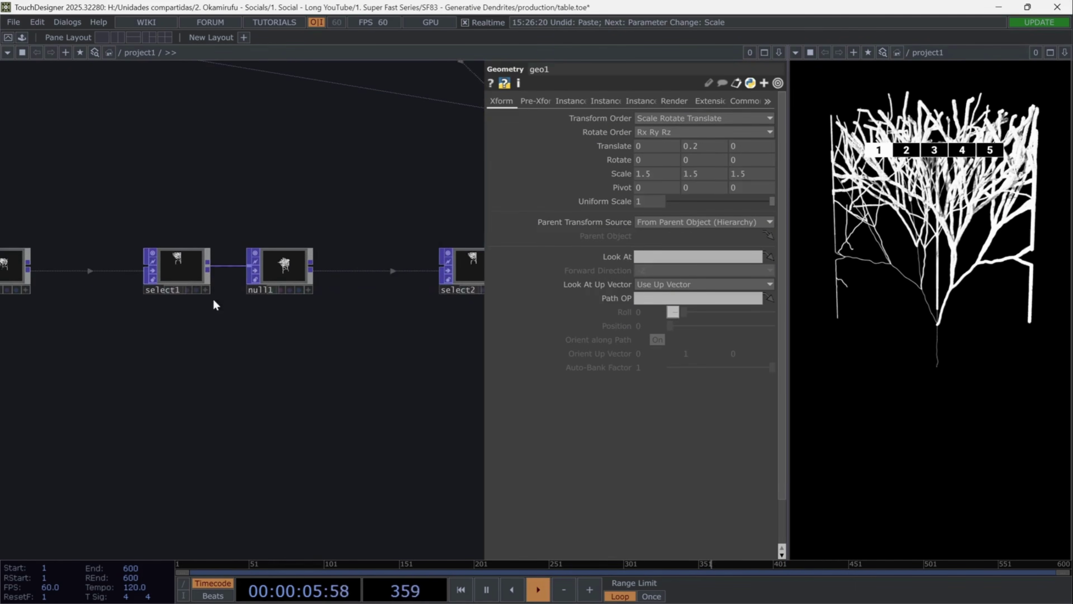
Duplicate select1 and place the copy below the original
click(199, 281)
key(ctrl+c)
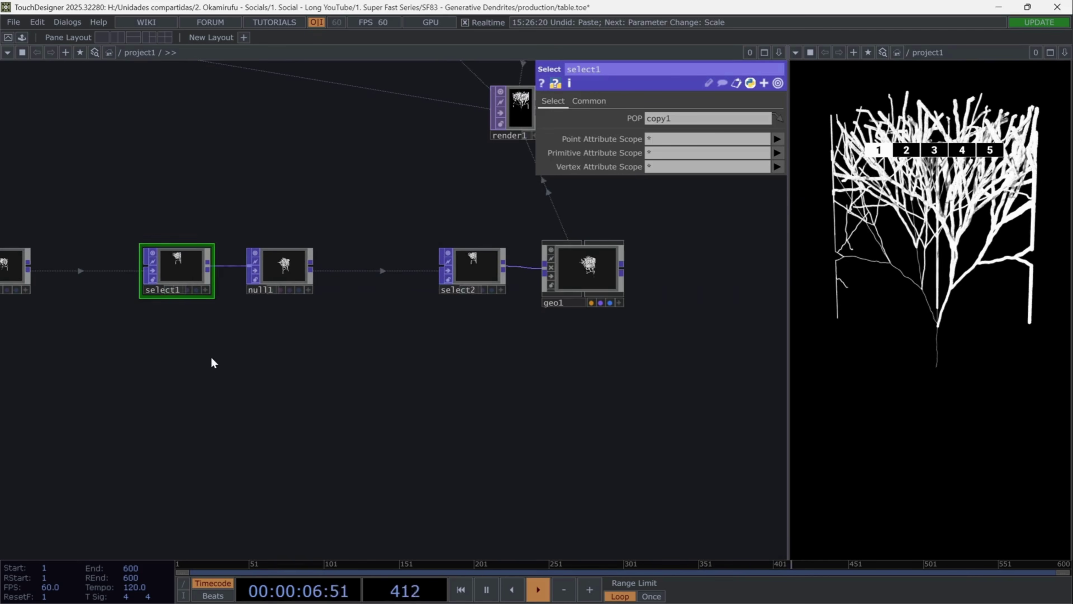
key(ctrl+v)
click(212, 383)
drag(398, 379, 510, 383)
Append a Transform POP to the output of the duplicated Select POP, select3
click(320, 362)
click(349, 366)
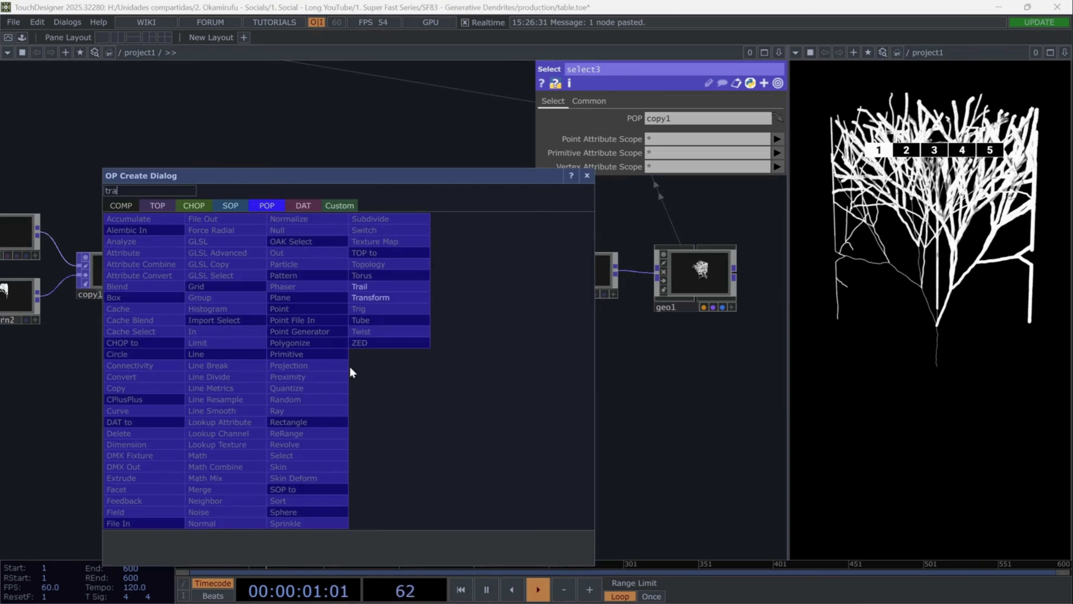
click(354, 300)
drag(397, 354, 410, 356)
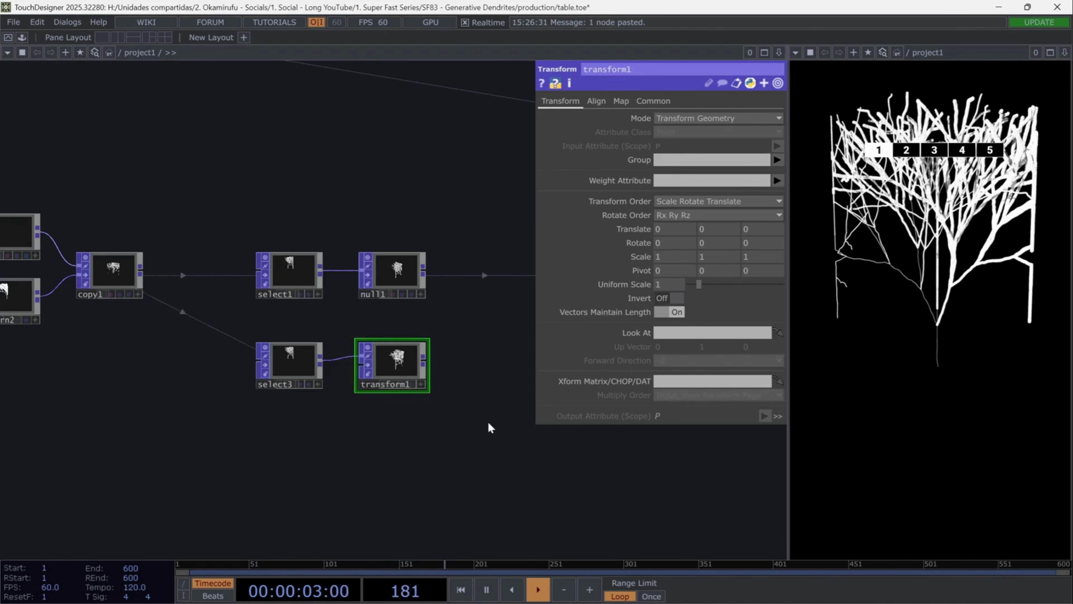
Set transform1's Translate Y to 0.9, Rotate X to 180 and Rotate Y to 270
scroll(422, 402, up, 6)
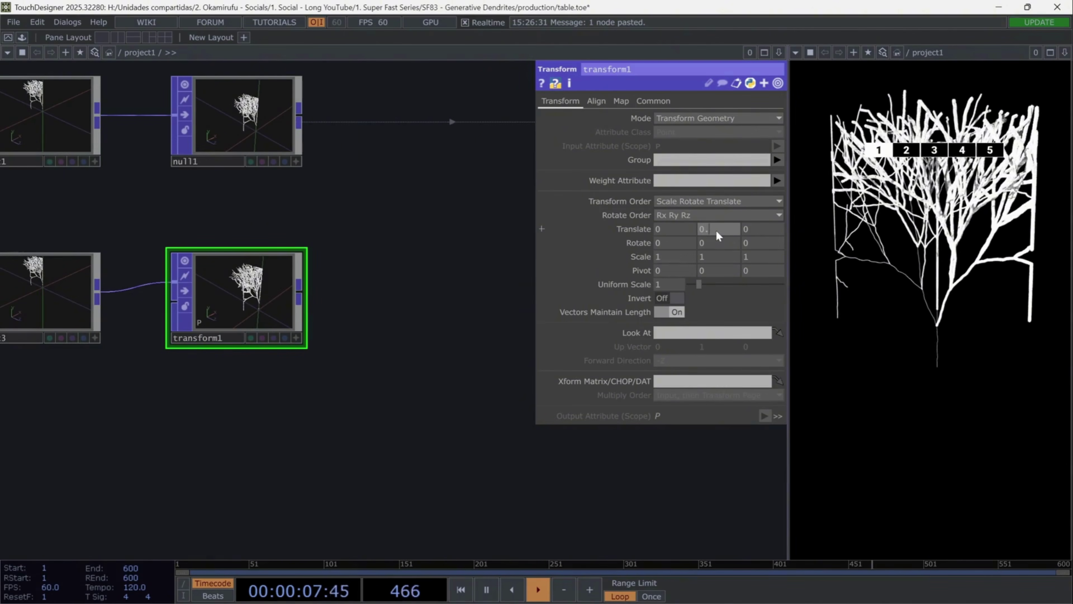
text(9)
key(Return)
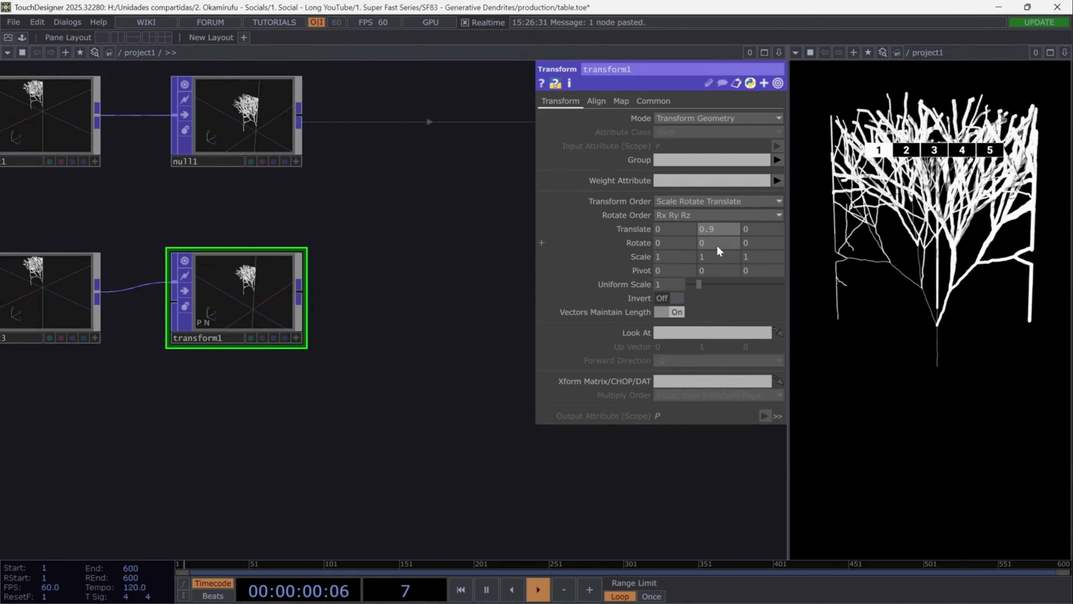
click(671, 243)
text(180)
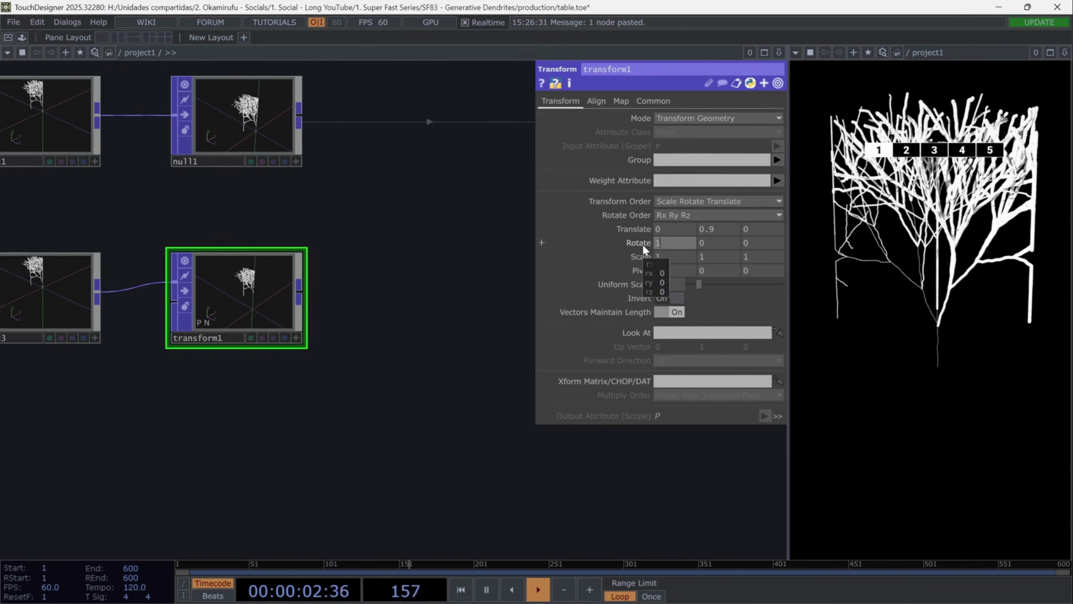
click(707, 242)
text(270)
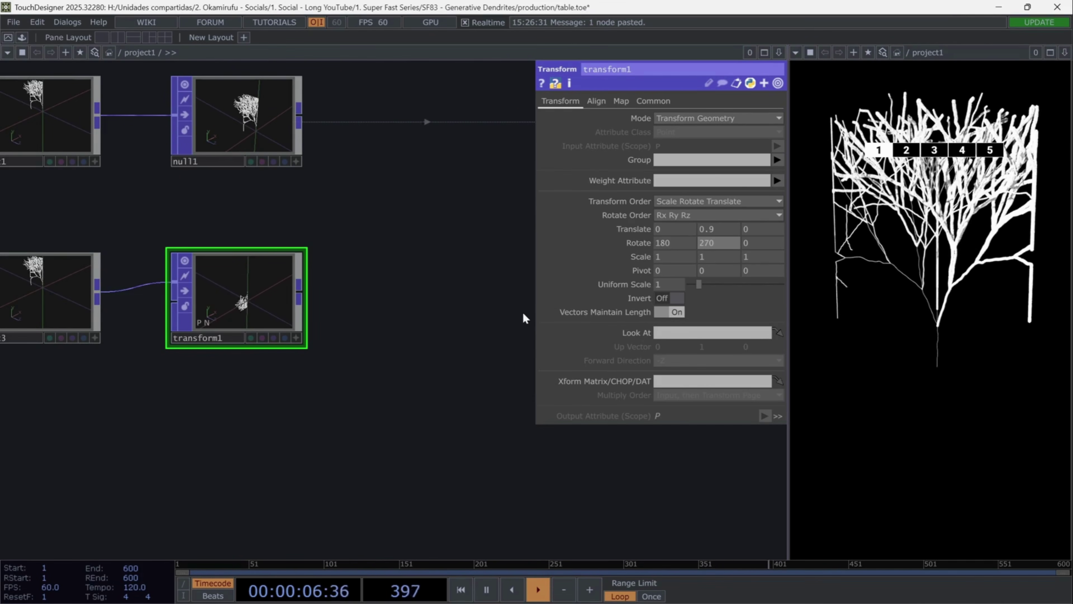
Add a Select POP beyond transform1 and set its POP reference to transform1
scroll(340, 368, down, 3)
key(Tab)
text(sel)
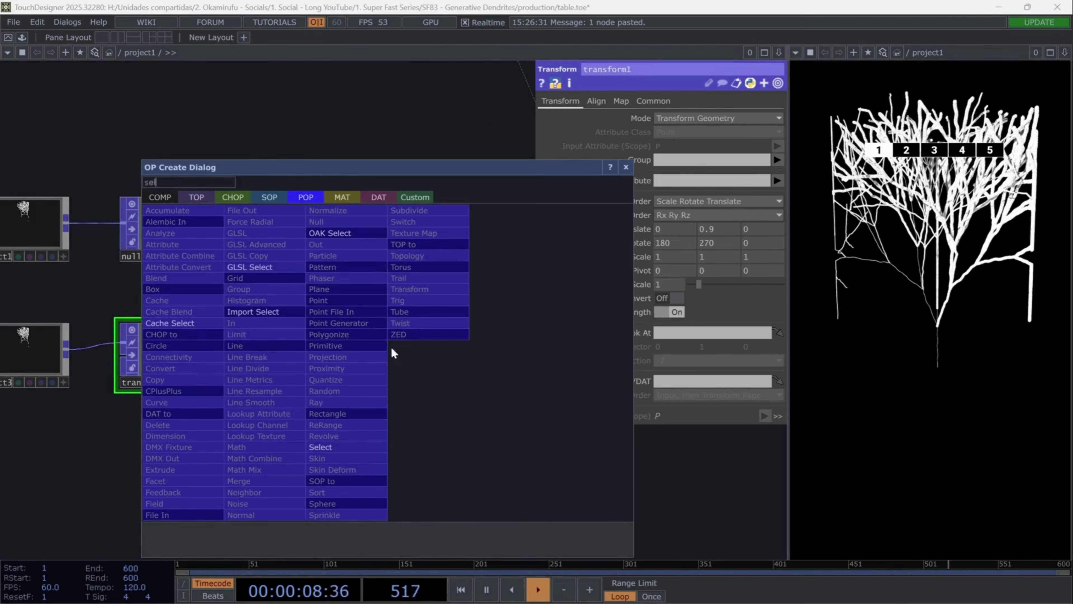
click(326, 447)
click(431, 359)
drag(209, 334, 701, 118)
scroll(423, 381, right, 5)
Duplicate geo1 below the original, connect select4 to the copy and line up select4 with it
click(416, 292)
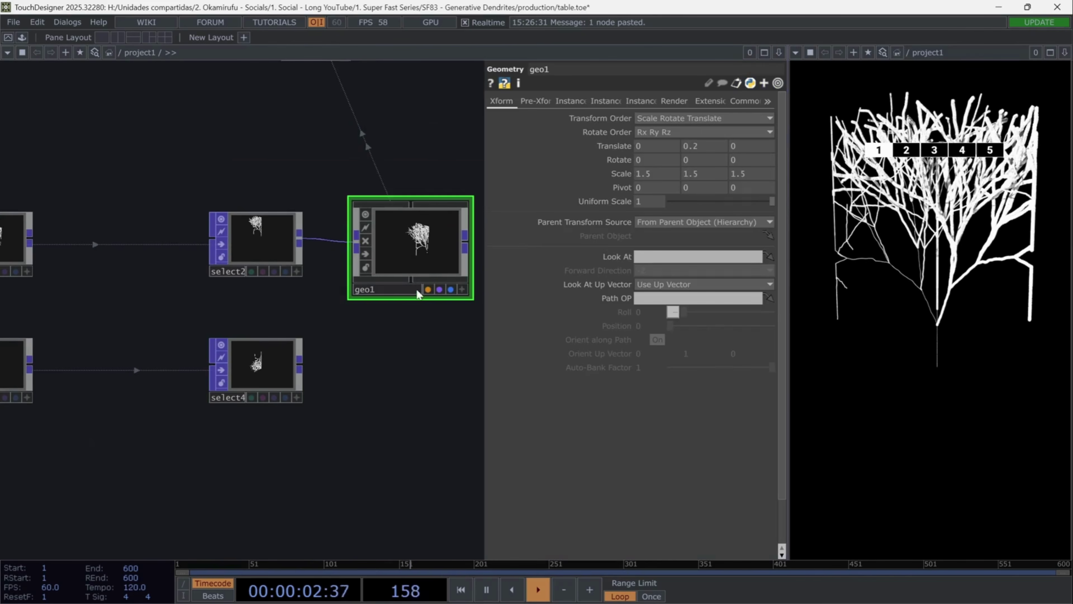
key(ctrl+c)
key(ctrl+v)
drag(395, 343, 395, 378)
drag(254, 376, 356, 385)
drag(209, 420, 209, 438)
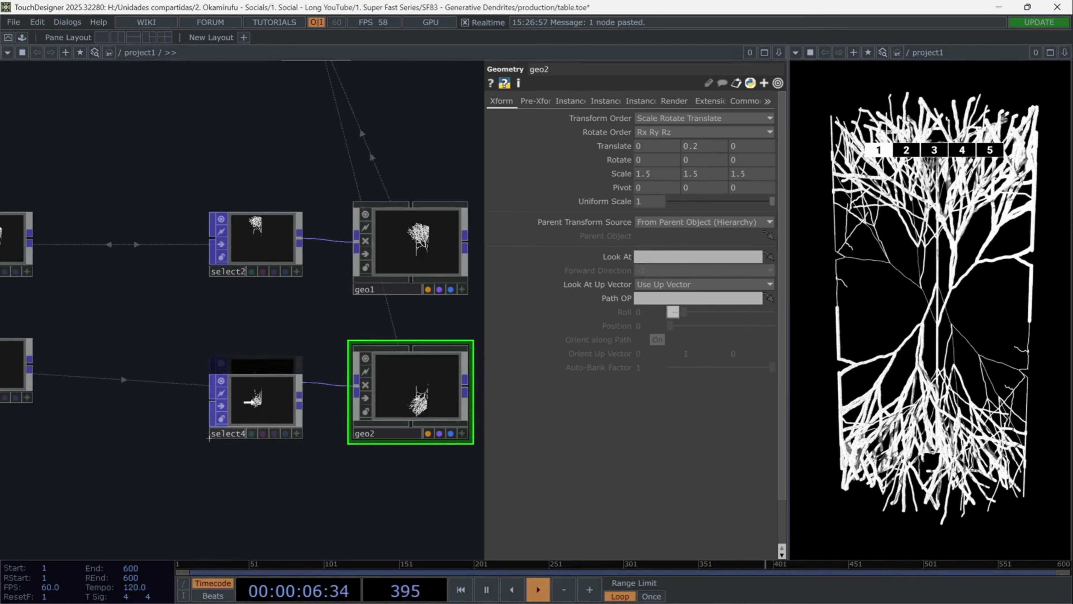
scroll(409, 450, right, 5)
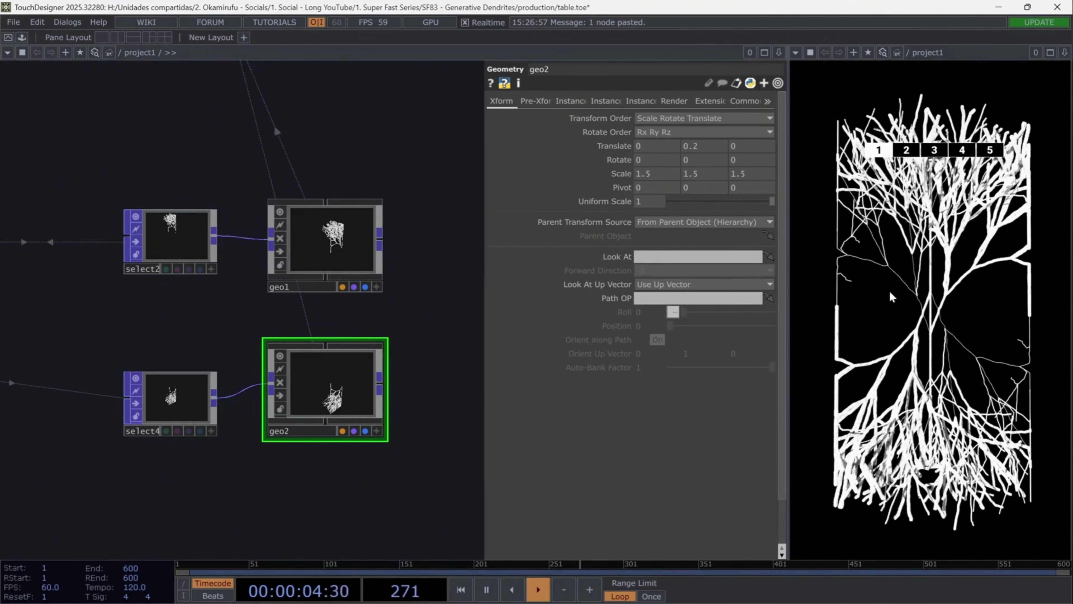
Add a PBR MAT below geo2
drag(432, 265, 398, 185)
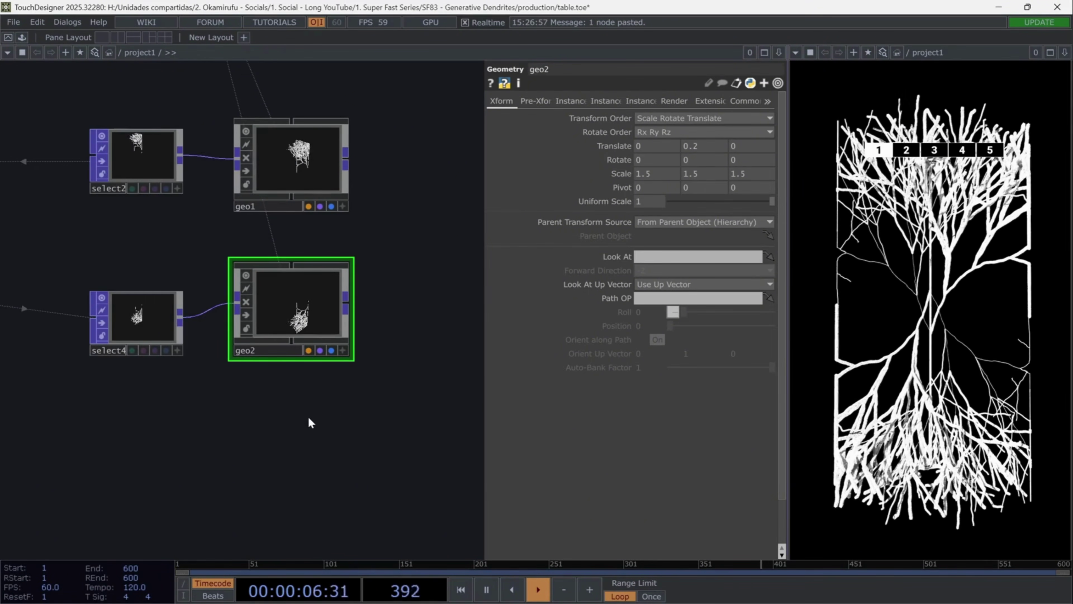
key(Tab)
text(pbr)
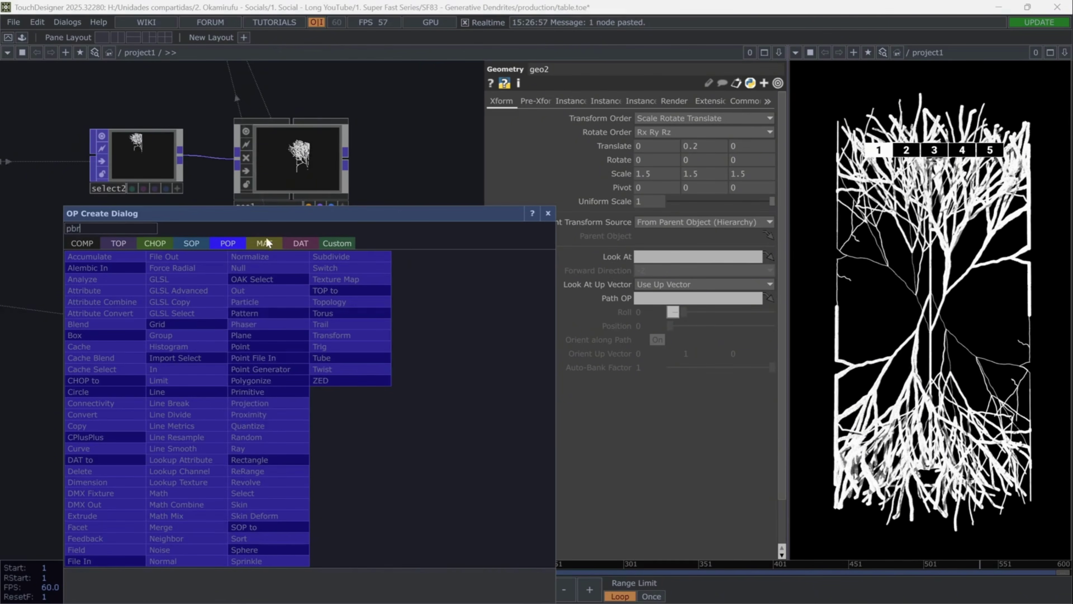
click(265, 243)
key(Return)
click(305, 462)
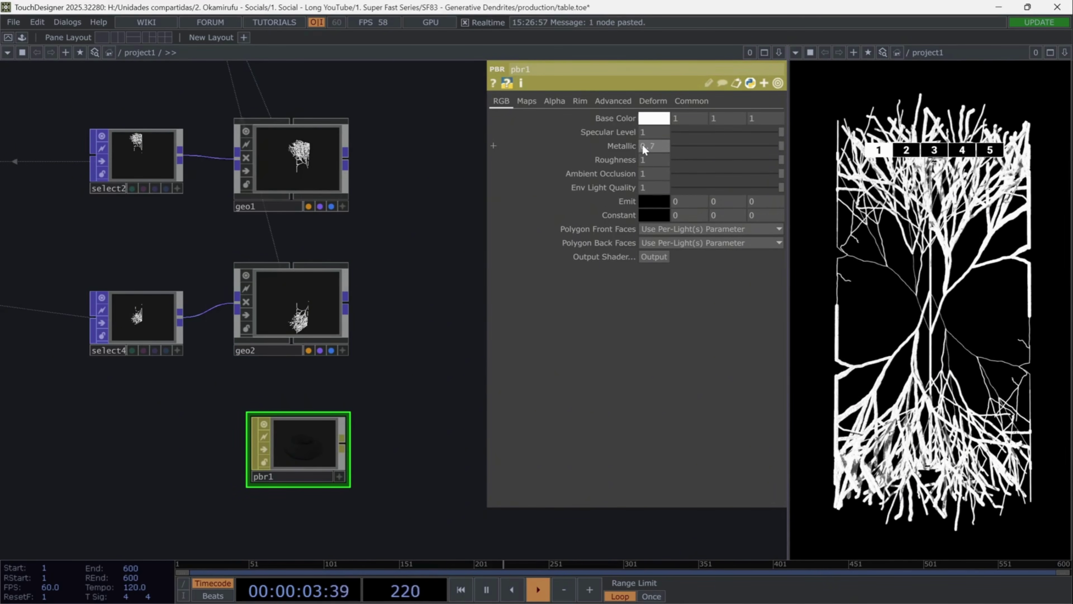
Set pbr1's Metallic to 0.787 and Roughness to 0.292
key(Return)
click(642, 160)
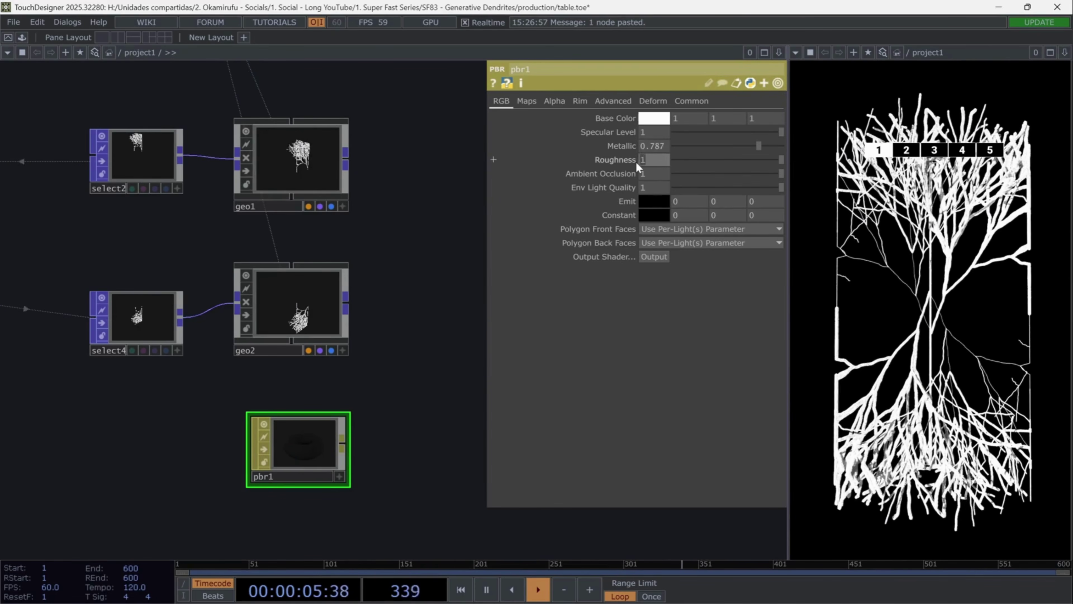
text(0.292)
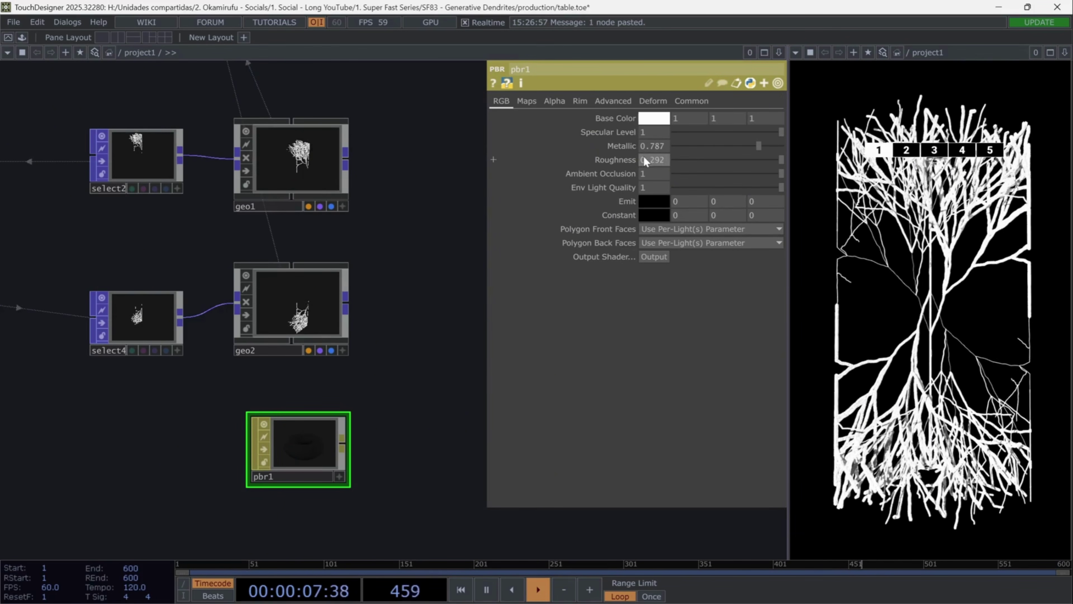
key(Return)
scroll(444, 322, down, 5)
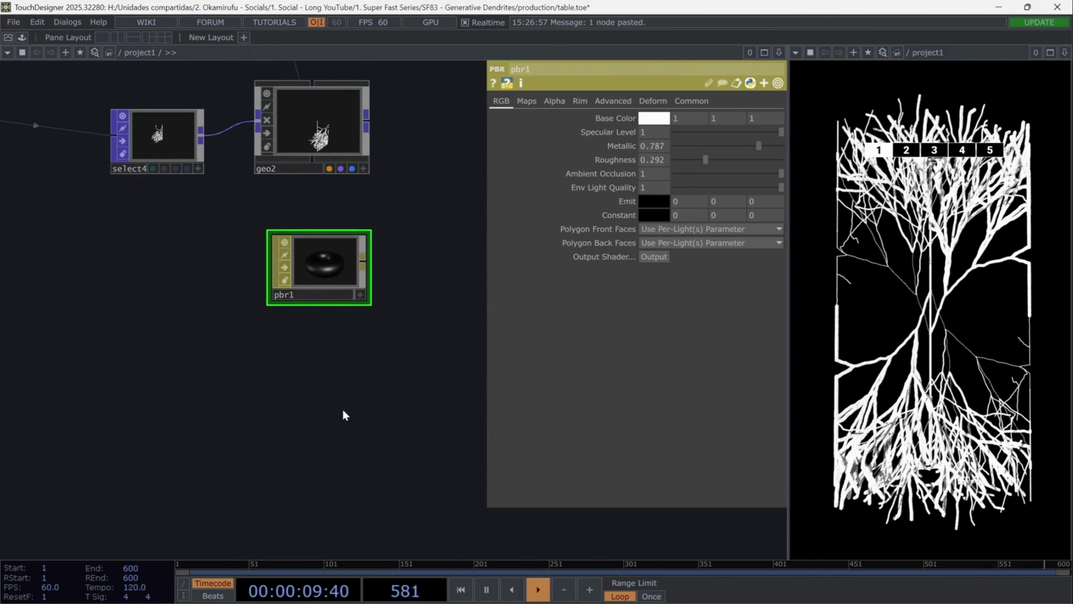
Add a Ramp TOP below pbr1
key(Tab)
text(ramp)
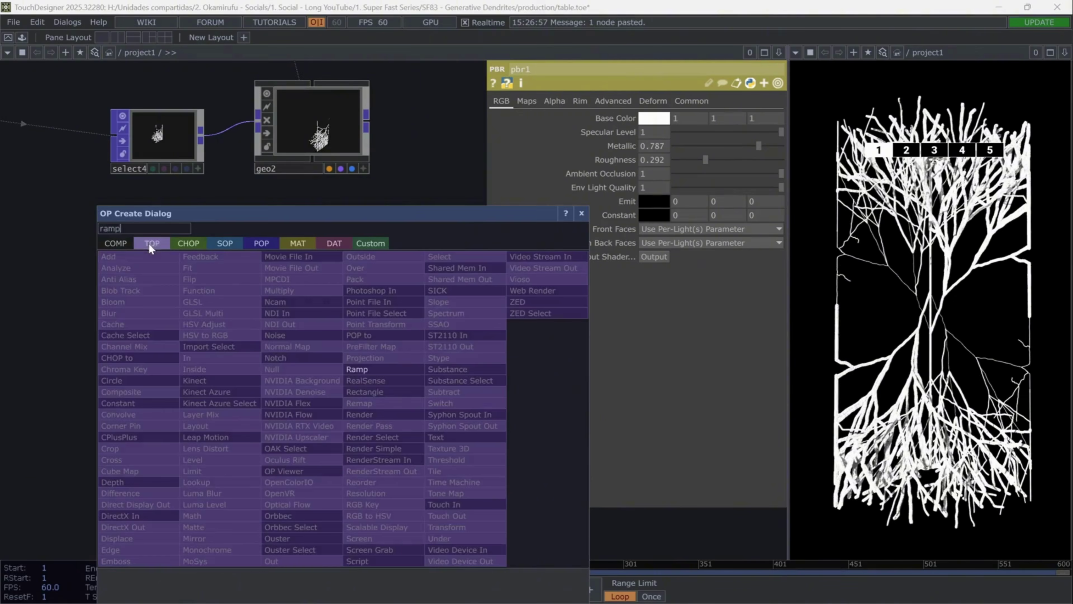
key(Return)
click(321, 373)
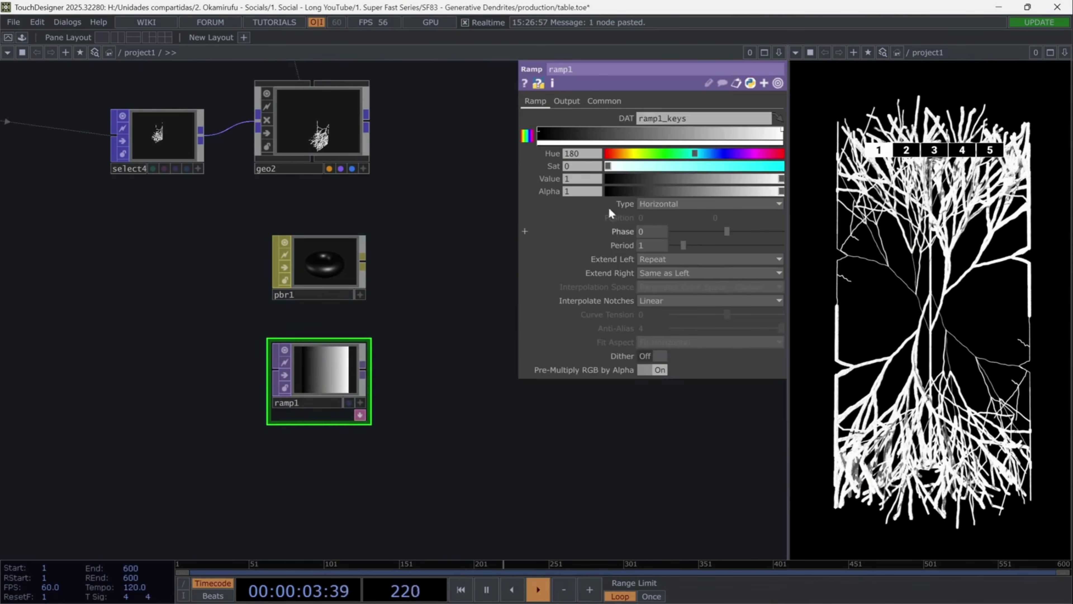
Move ramp1's white key to the middle of the gradient and set Extend Left to Mirror
drag(781, 134, 670, 139)
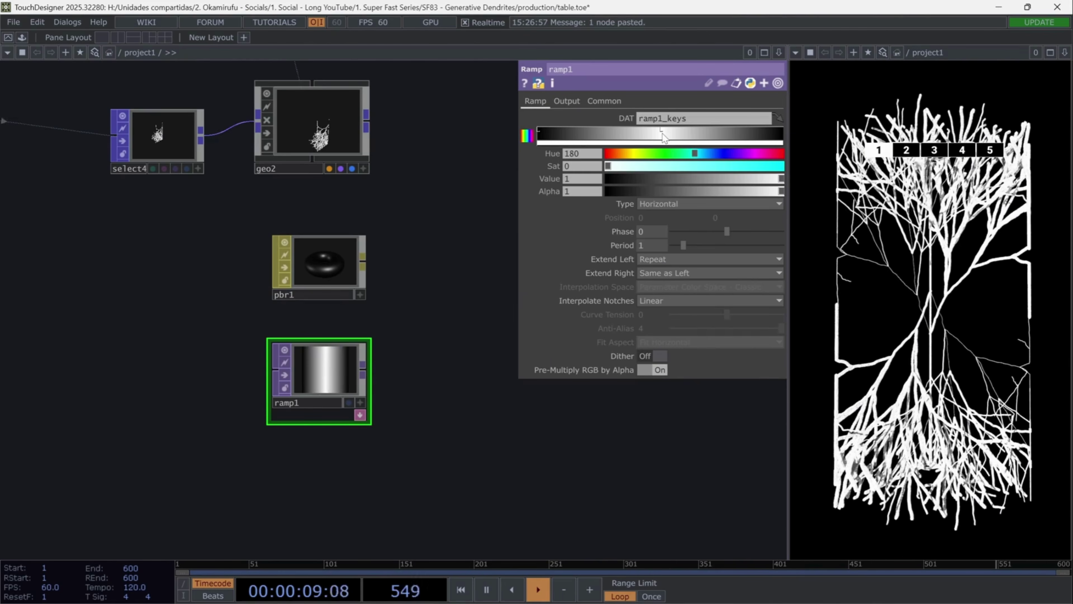
click(652, 259)
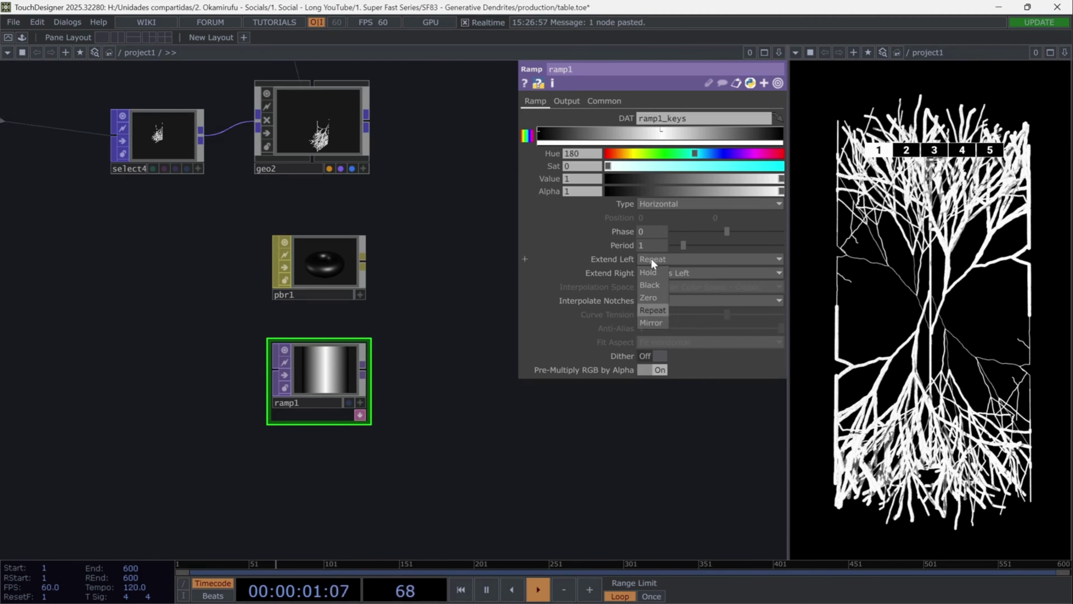
click(649, 323)
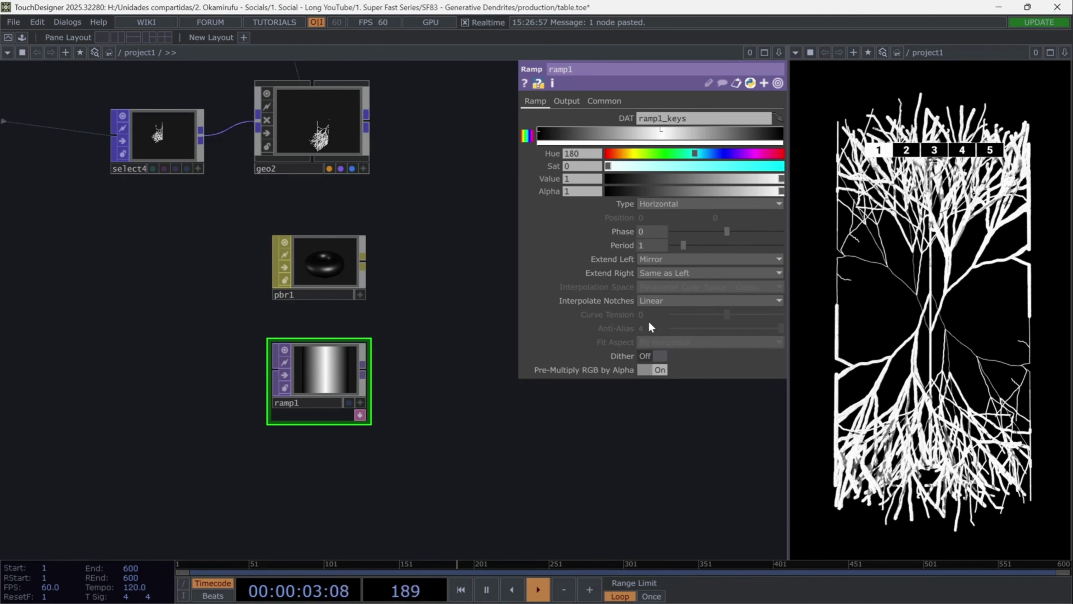
Assign ramp1 as the Base Color Map of pbr1
click(335, 263)
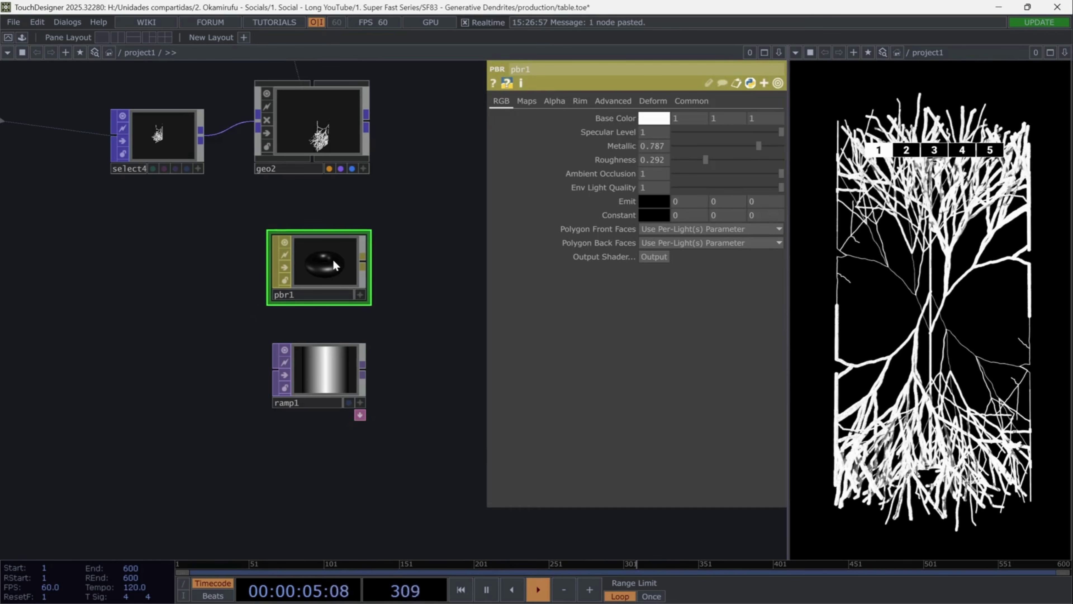
click(527, 102)
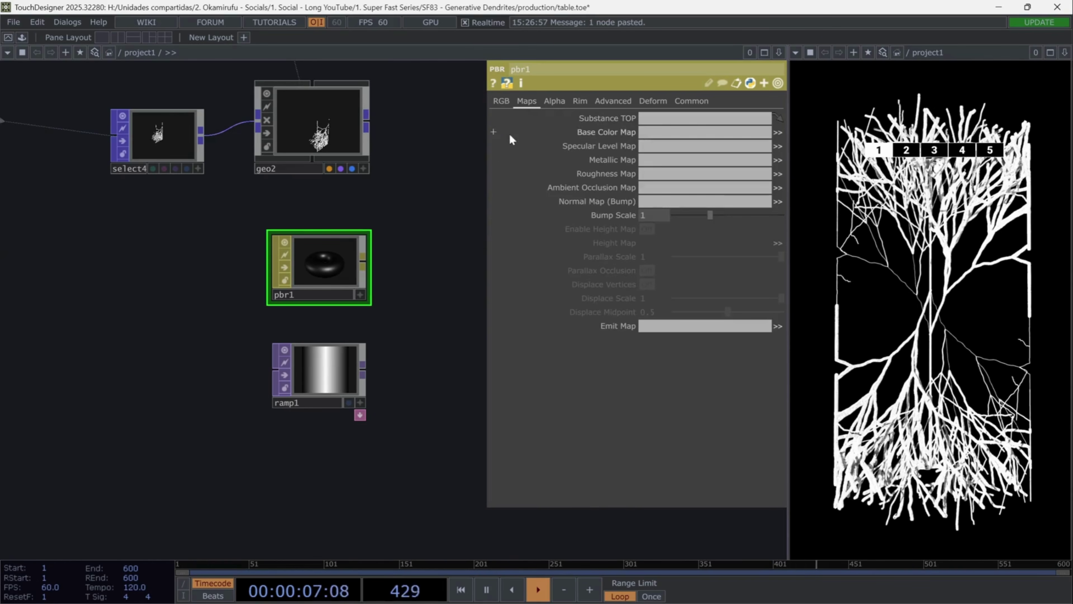
drag(325, 385, 651, 133)
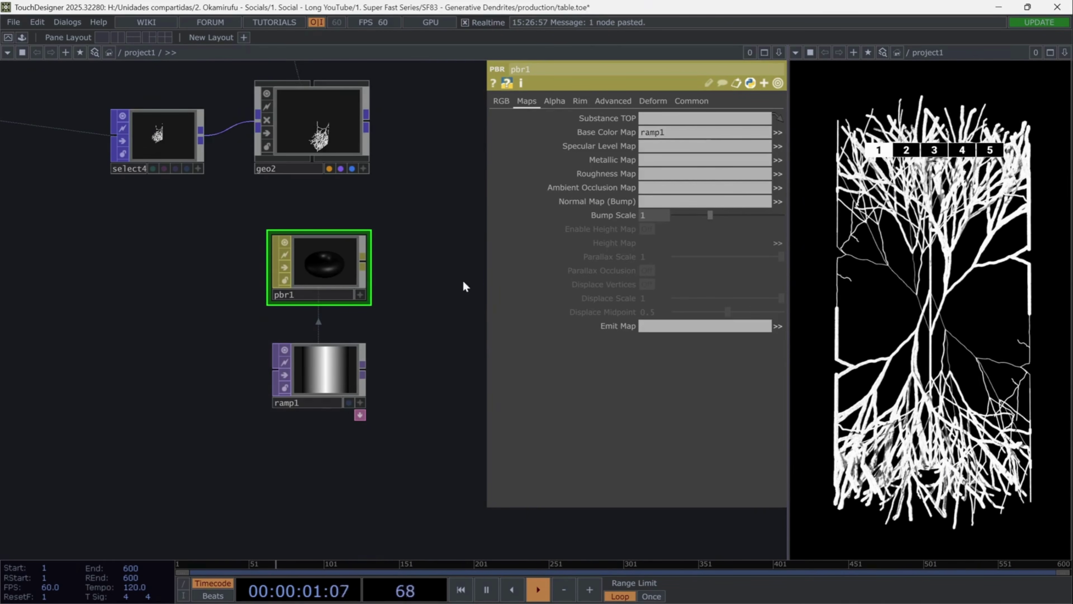
Assign pbr1 as the material of both geo2 and geo1
drag(324, 260, 313, 134)
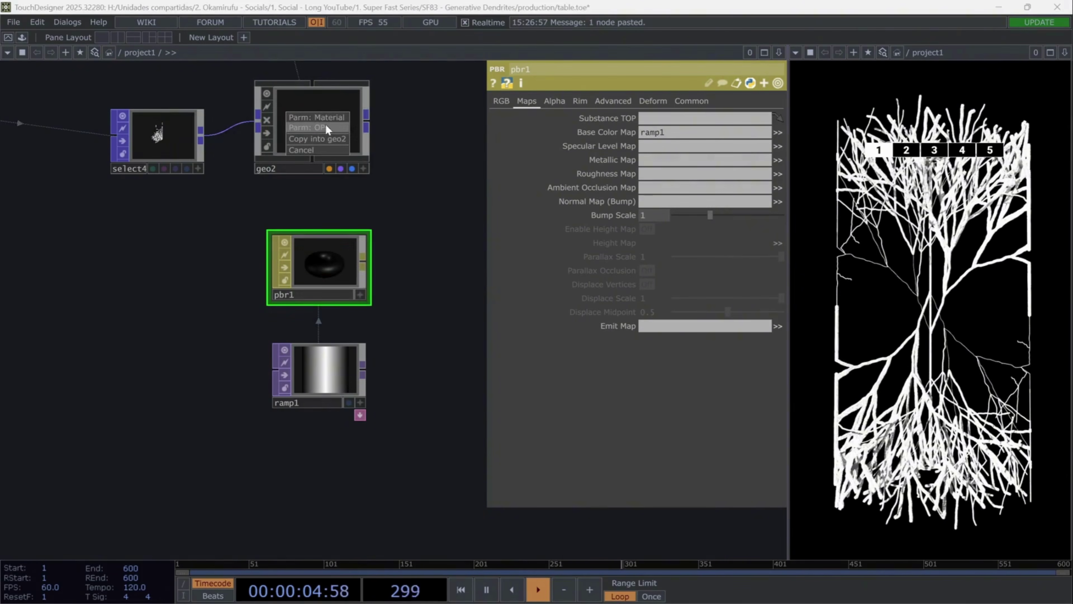
drag(466, 101, 380, 315)
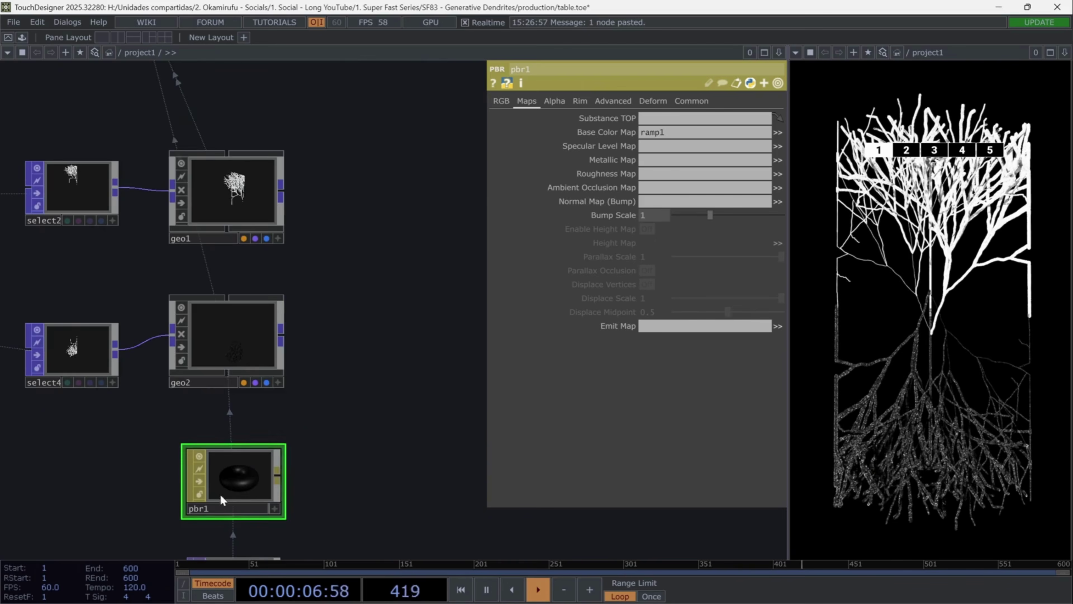
drag(237, 474, 238, 188)
click(219, 182)
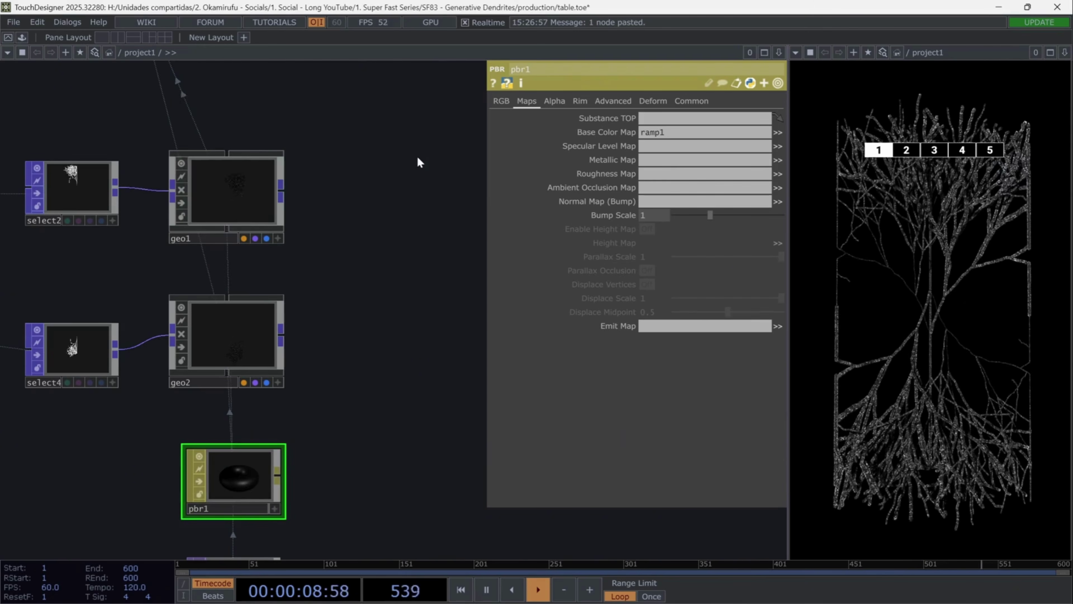
Examine the settings of cameraViewport1, light2, render1 and out1, including the expressions behind render1's resolution
scroll(419, 160, down, 3)
drag(420, 161, 291, 403)
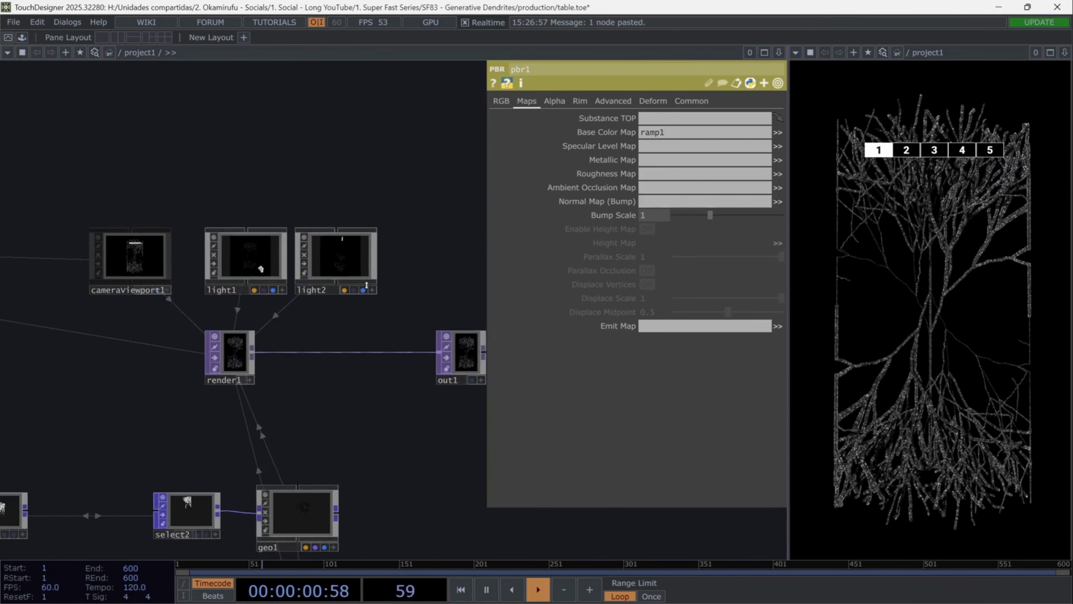
click(132, 258)
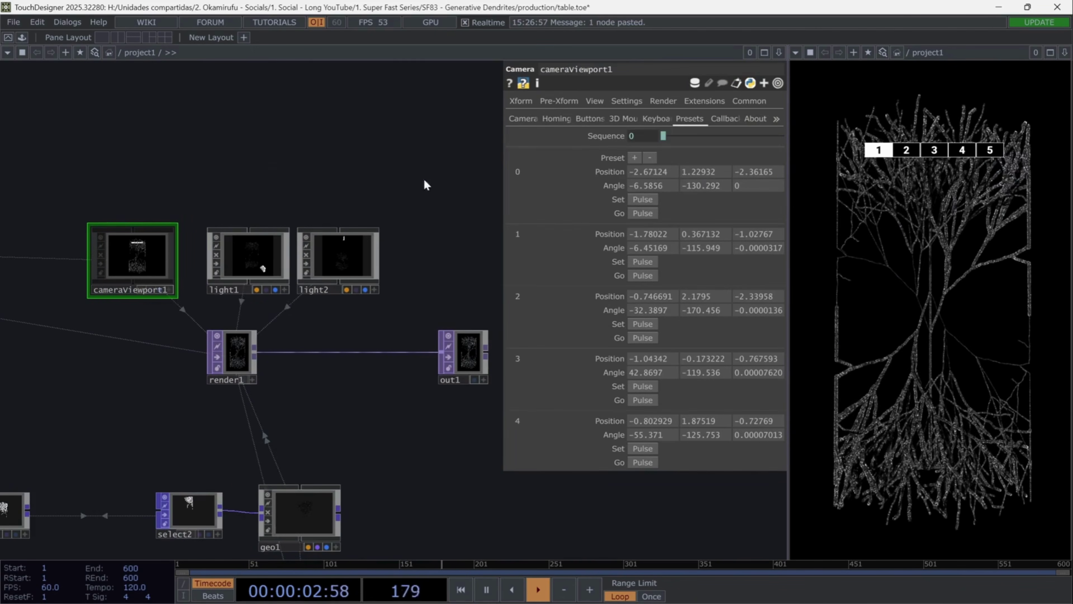
click(338, 254)
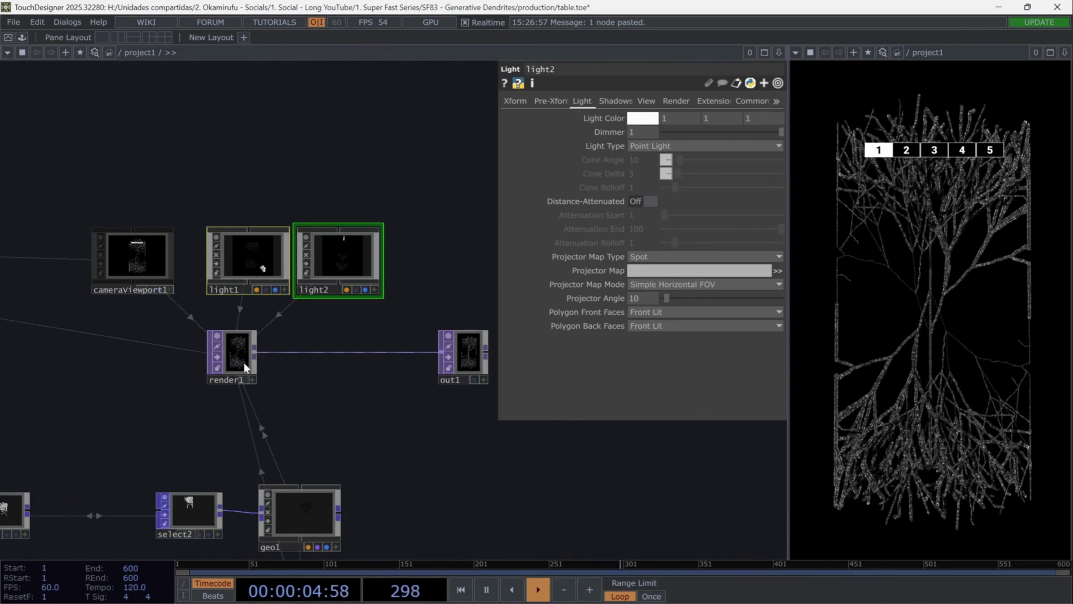
click(231, 366)
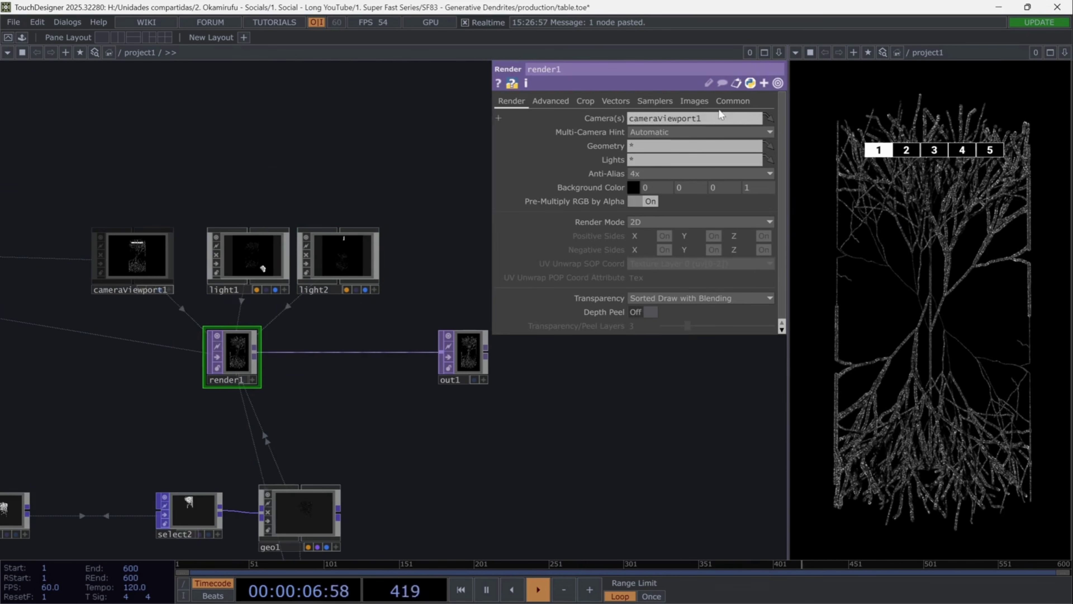
click(733, 101)
click(604, 119)
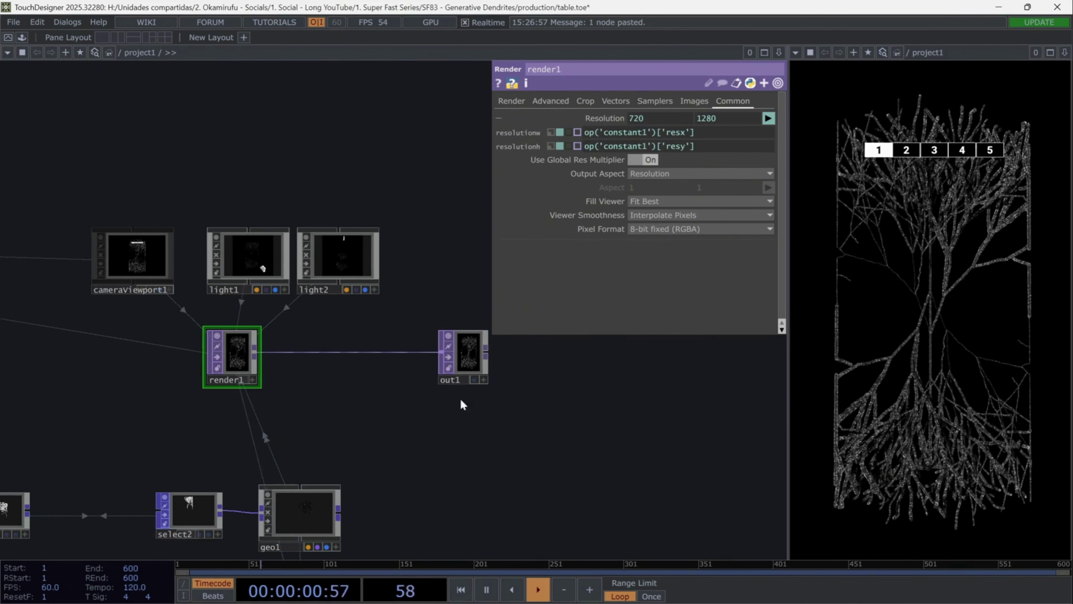
click(470, 358)
Insert an SSAO TOP between render1 and out1 and line it up beside render1
drag(488, 427, 582, 439)
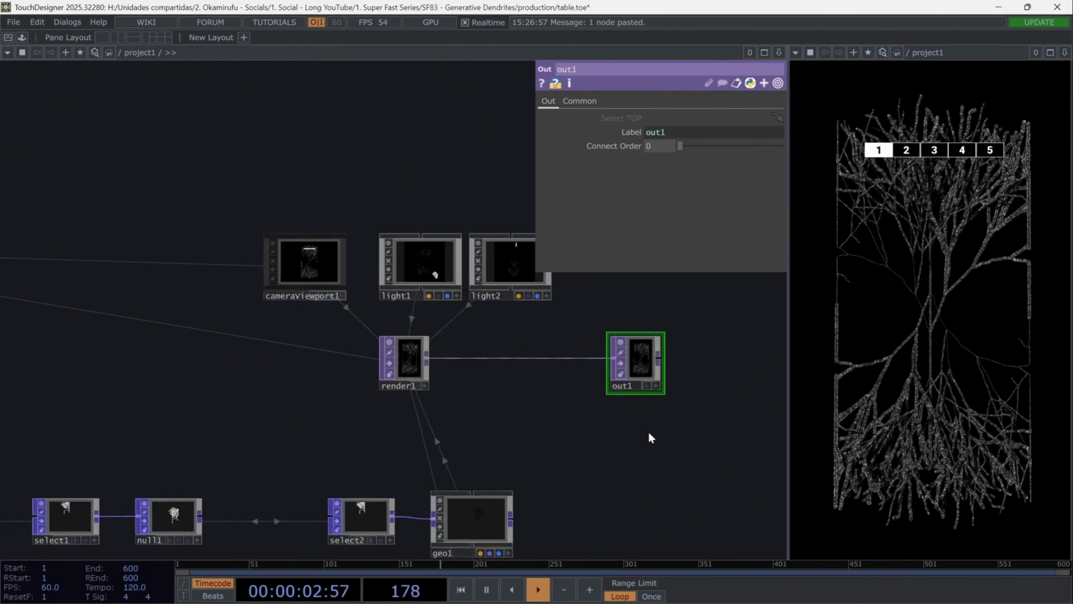
scroll(582, 439, up, 3)
right_click(469, 330)
click(489, 318)
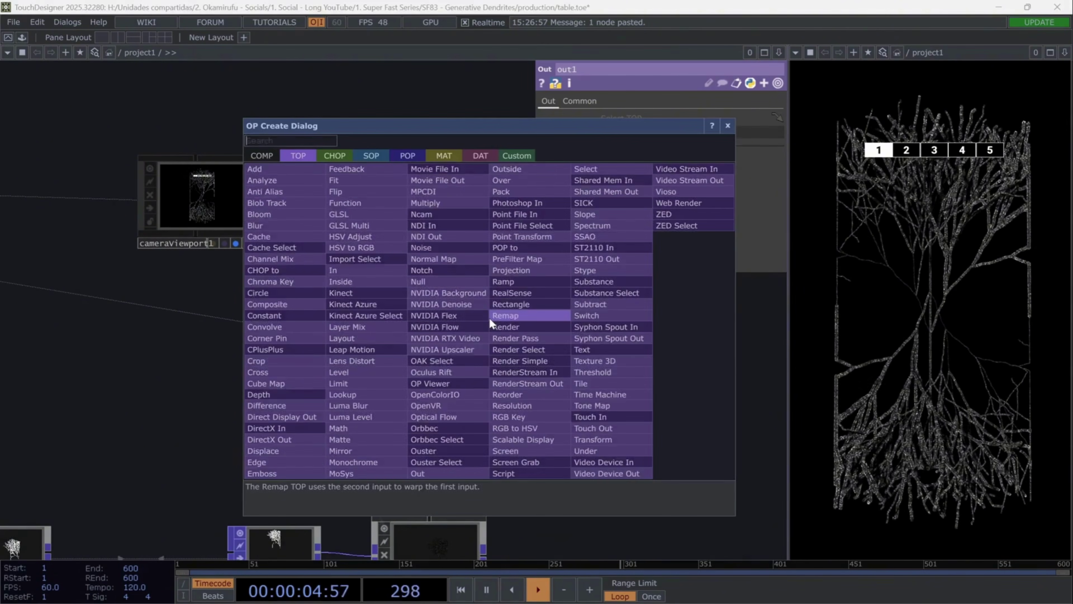
text(ss)
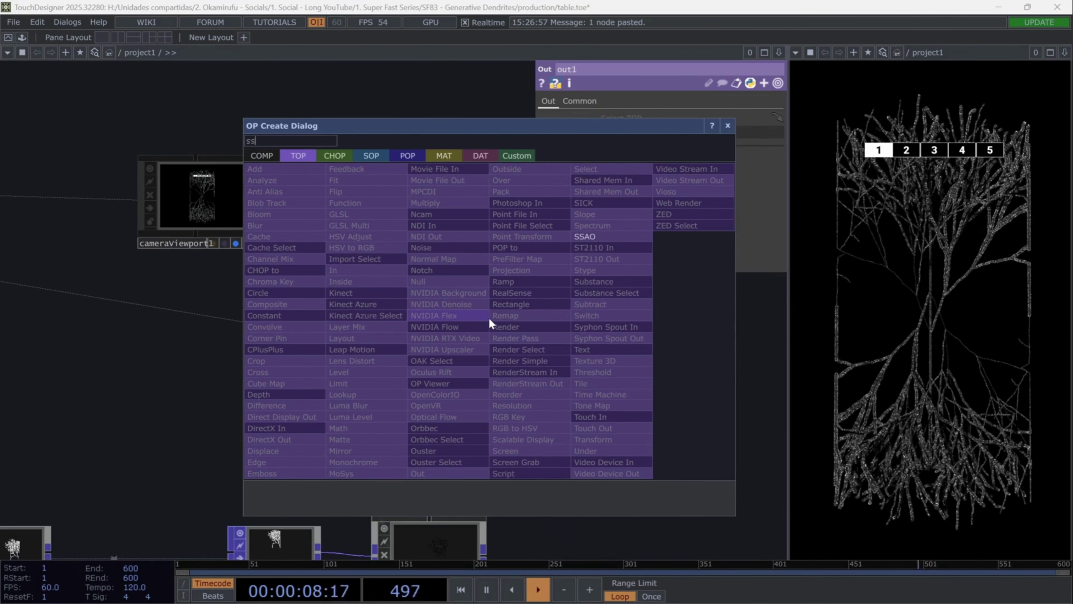
text(a)
click(600, 237)
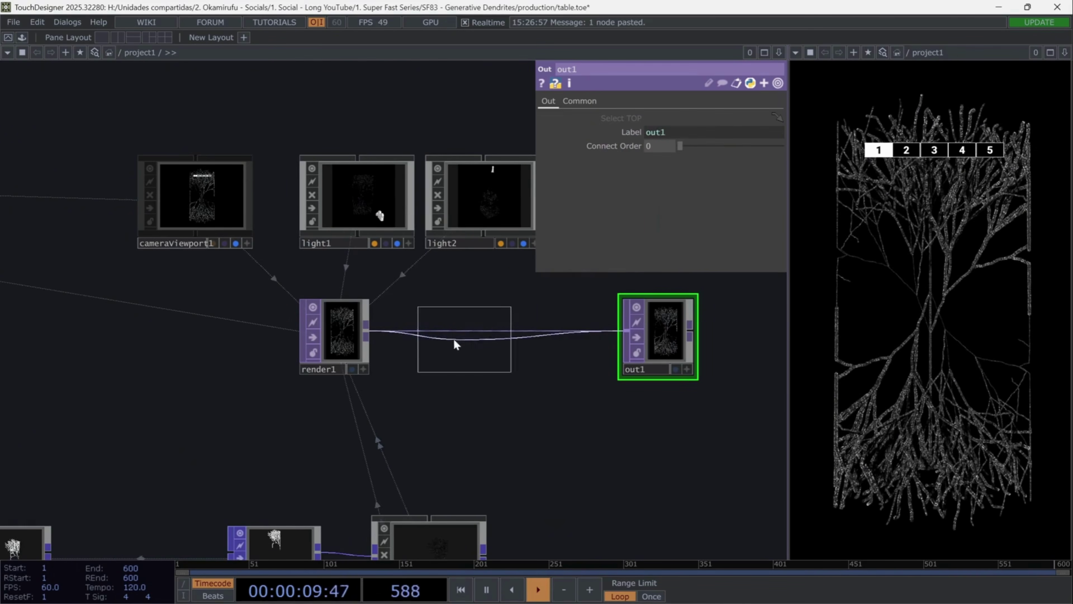
click(433, 331)
drag(432, 358, 425, 379)
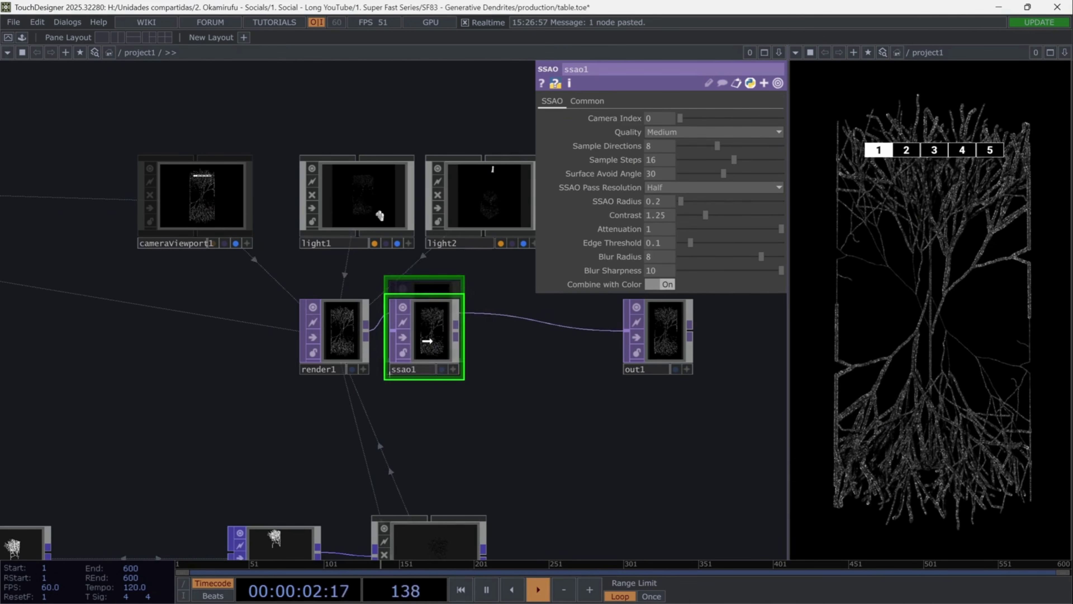
Insert a Level TOP between ssao1 and out1
right_click(516, 329)
click(543, 321)
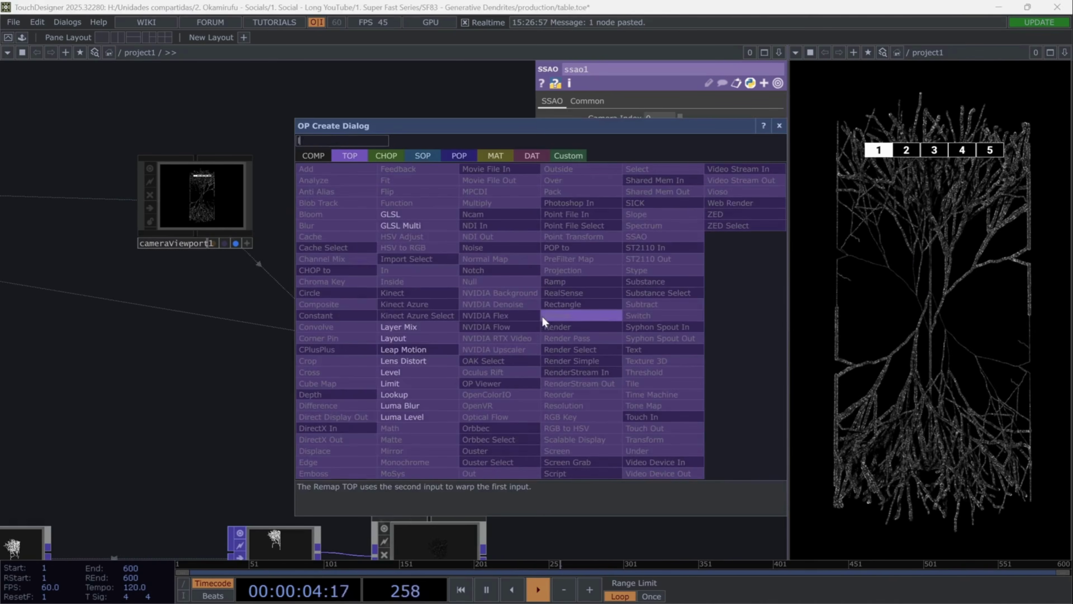
text(level)
key(Return)
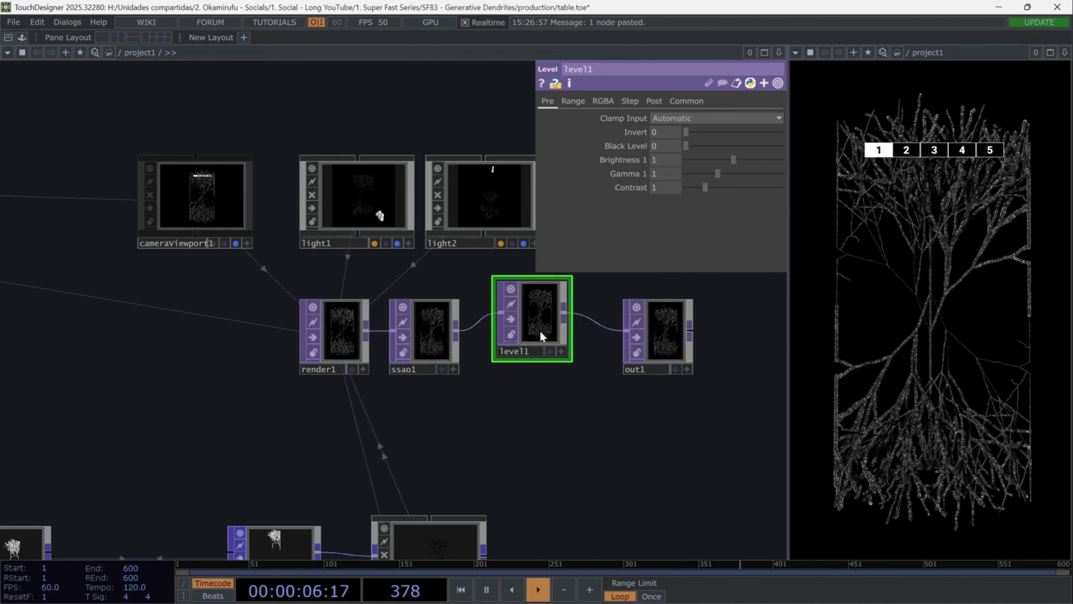
Set level1's Brightness 1 to 1.5
click(658, 164)
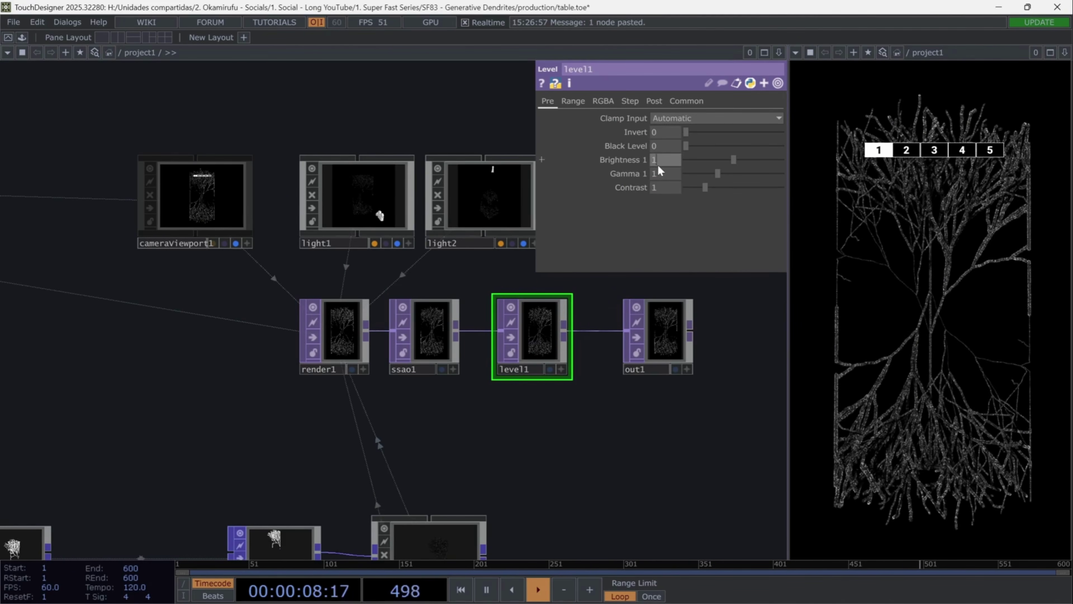
text(1.5)
key(Return)
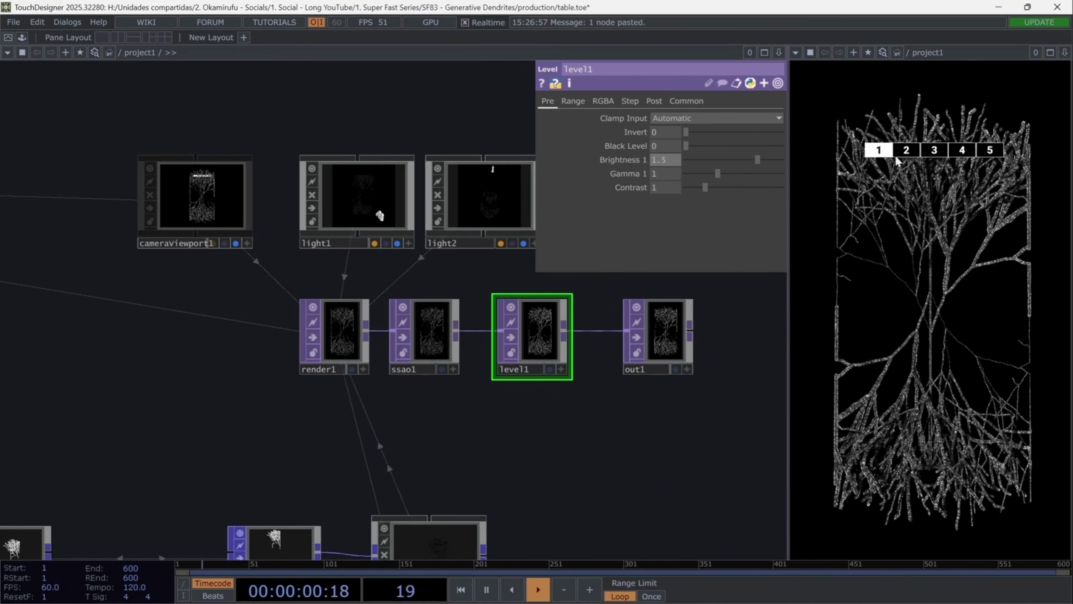
Check the rendered dendrites from camera presets 2 and 3
click(904, 151)
click(934, 150)
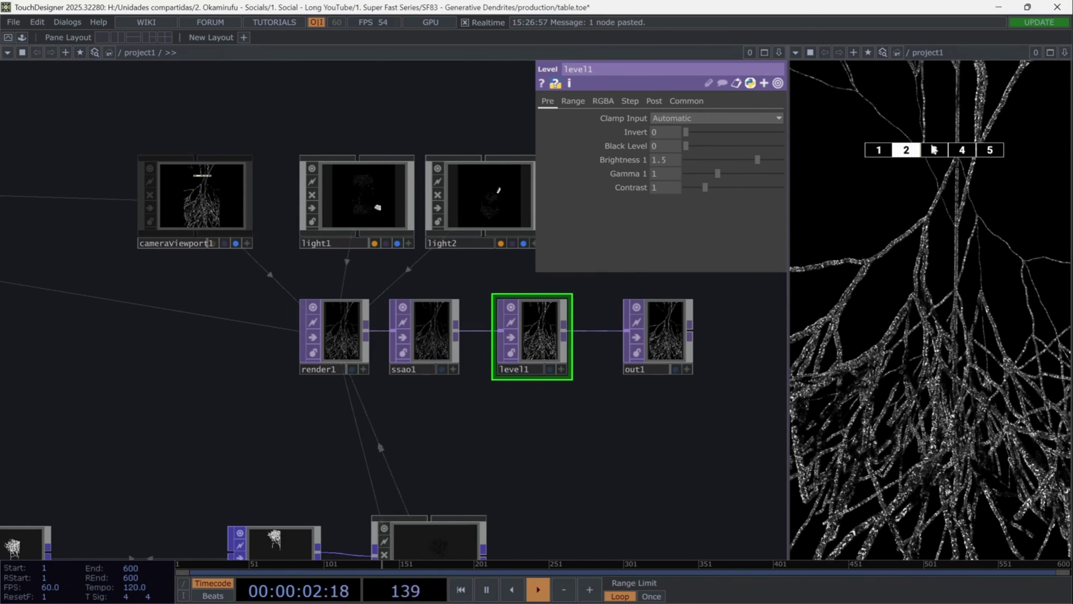